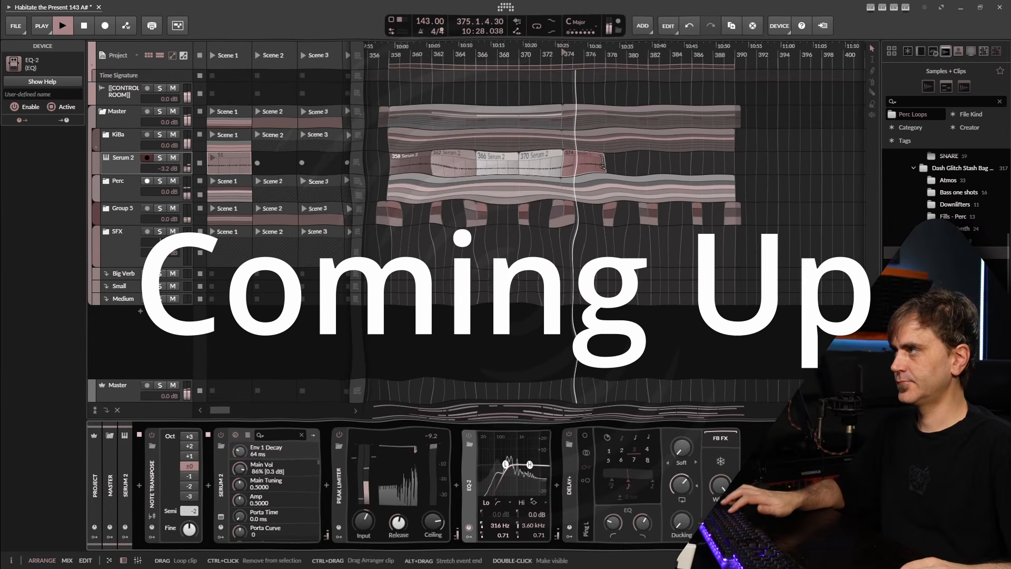
Alt-drag a copy of the Serum 2 clip from bar 362 to bar 378 and open its notes
{"action": "left_click_drag", "start_coordinate": [455, 163], "coordinate": [626, 165]}
{"action": "double_click", "coordinate": [626, 168]}
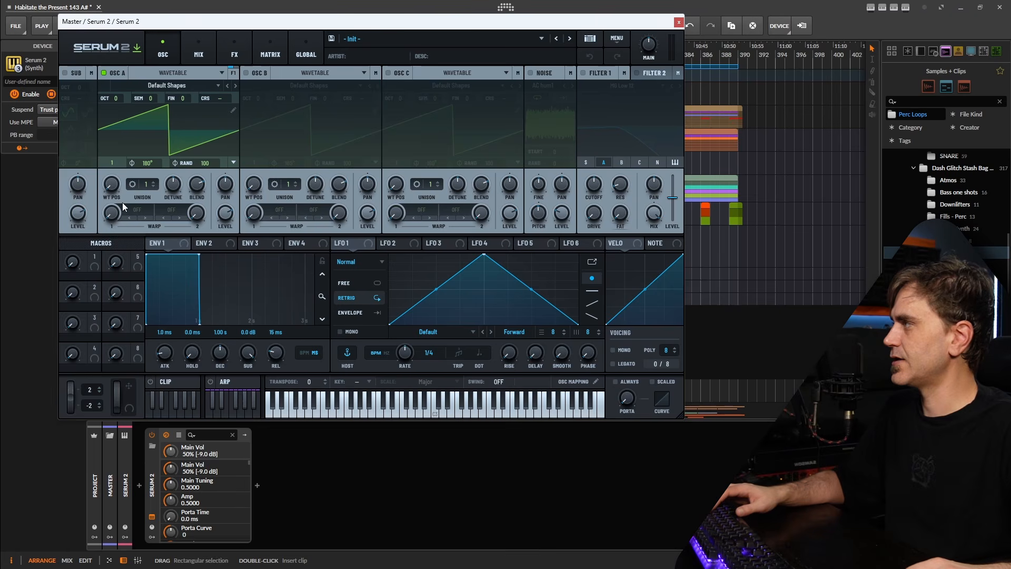
Turn oscillator A into a sine and enable oscillator B with the Harmonic Series Smooth wavetable
{"action": "left_click_drag", "start_coordinate": [116, 184], "coordinate": [163, 159]}
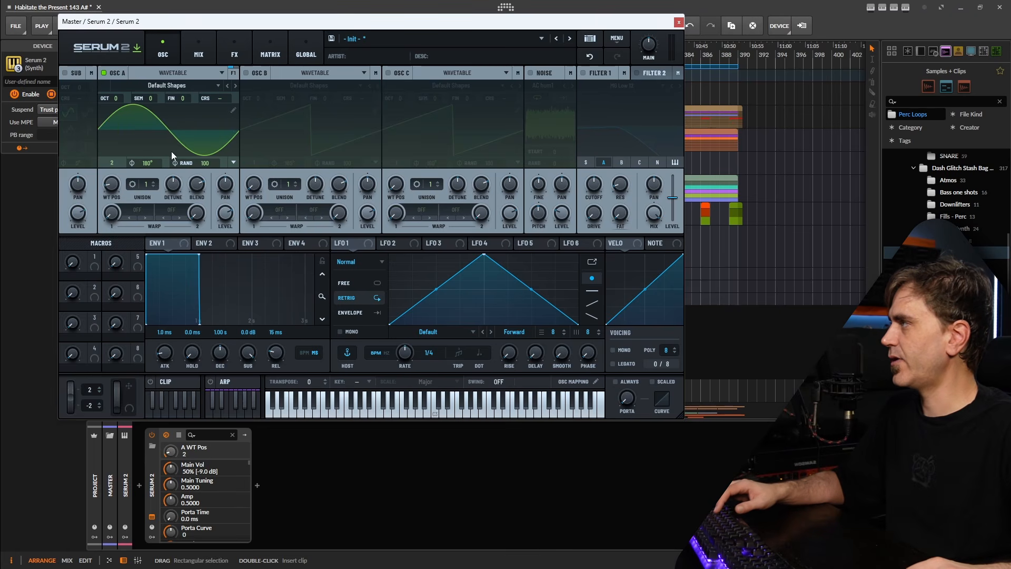
{"action": "left_click", "coordinate": [246, 73]}
{"action": "left_click", "coordinate": [316, 85]}
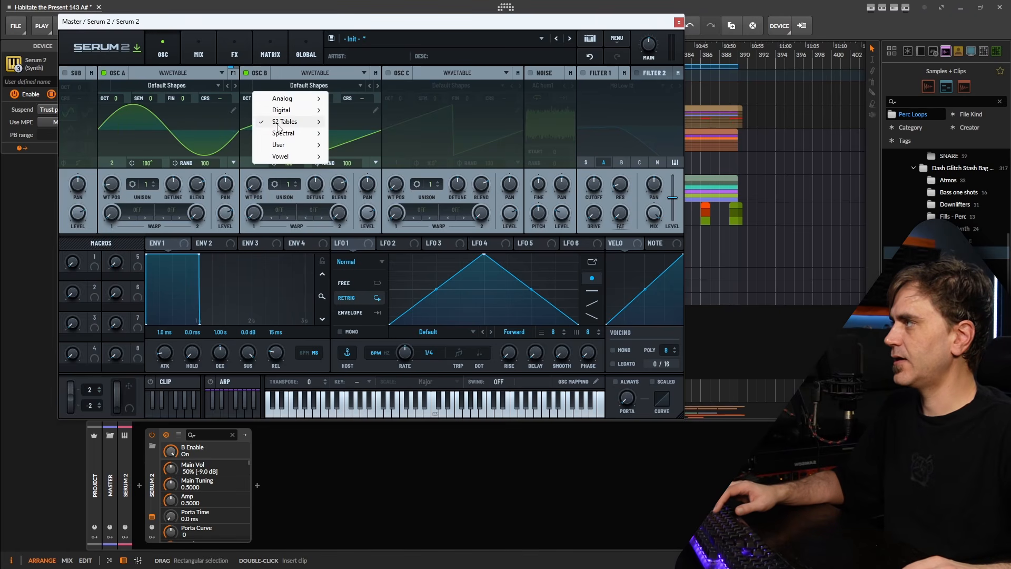
{"action": "mouse_move", "coordinate": [280, 126]}
{"action": "mouse_move", "coordinate": [390, 133]}
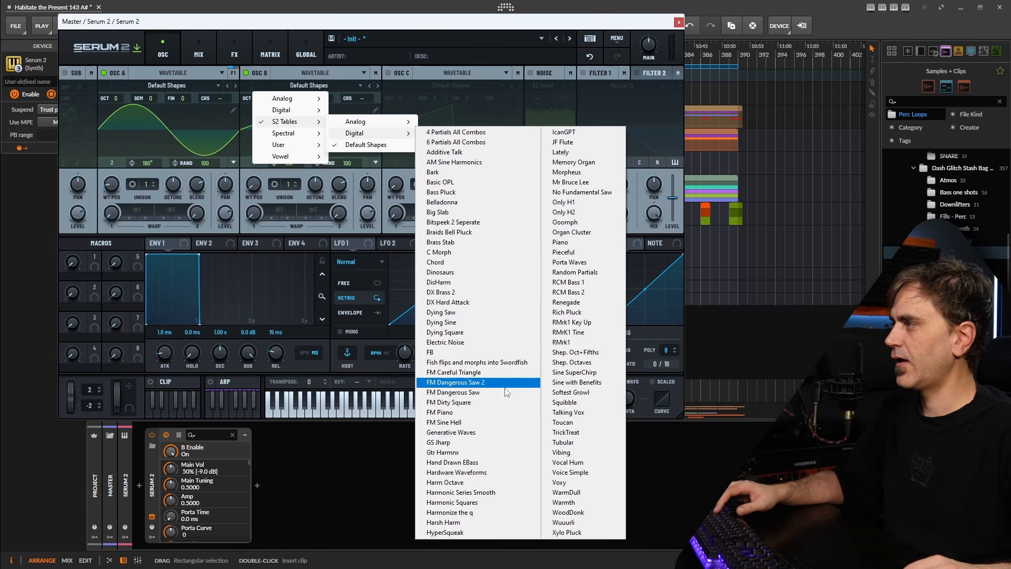
{"action": "left_click", "coordinate": [474, 492]}
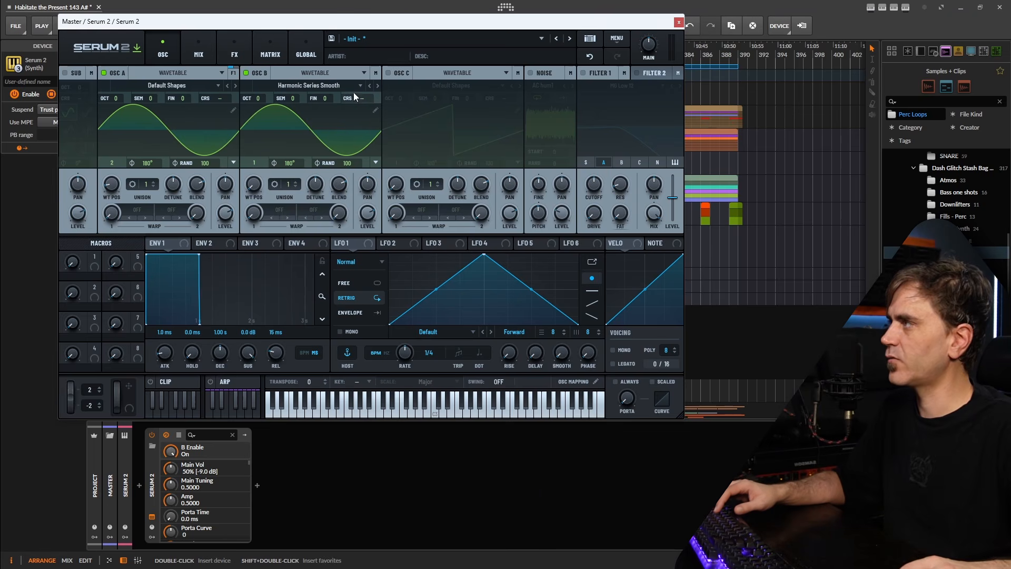
{"action": "left_click", "coordinate": [369, 86]}
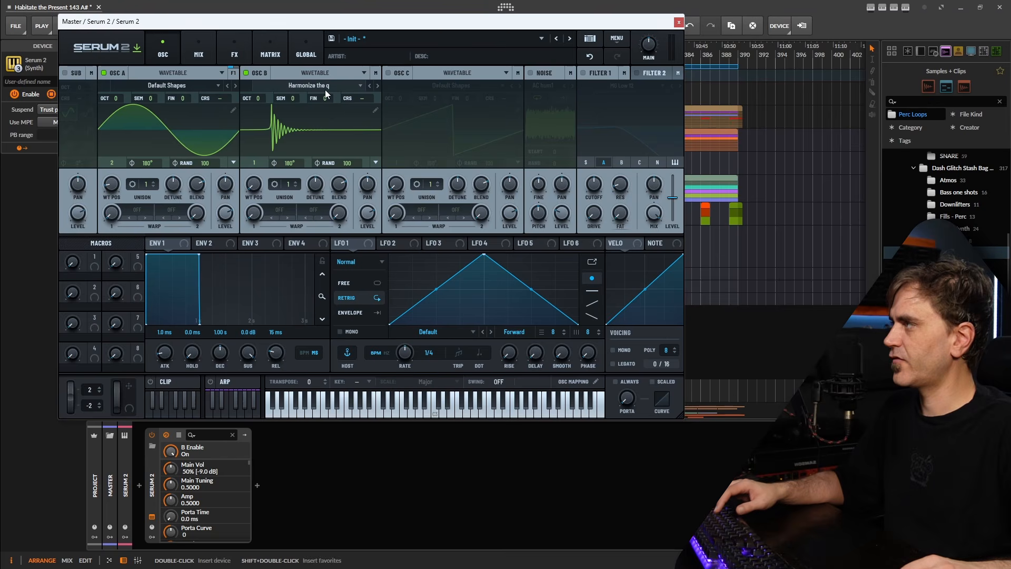
{"action": "left_click", "coordinate": [369, 85]}
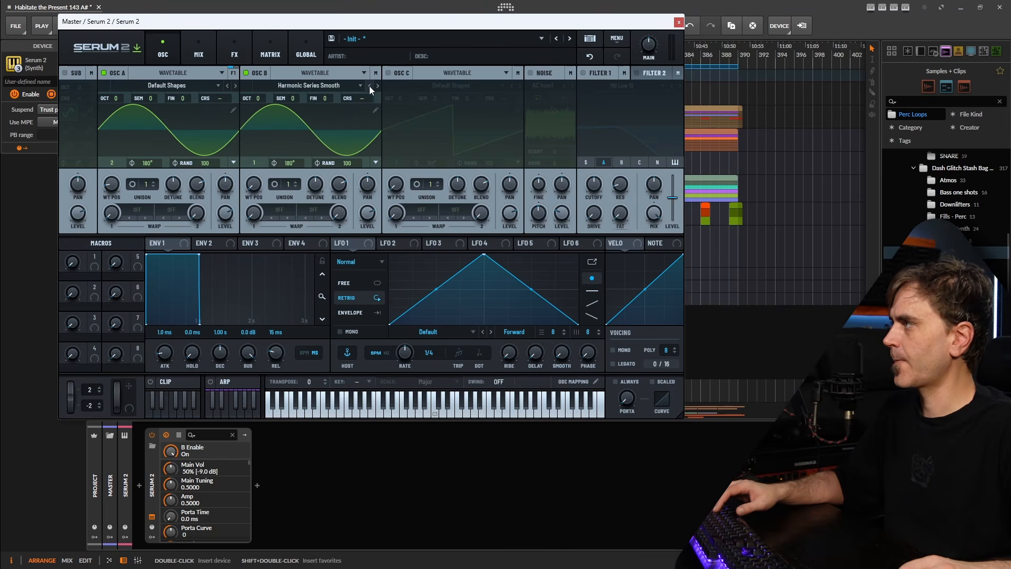
Set oscillator A's warp mode to PD > PD (B)
{"action": "left_click", "coordinate": [132, 210]}
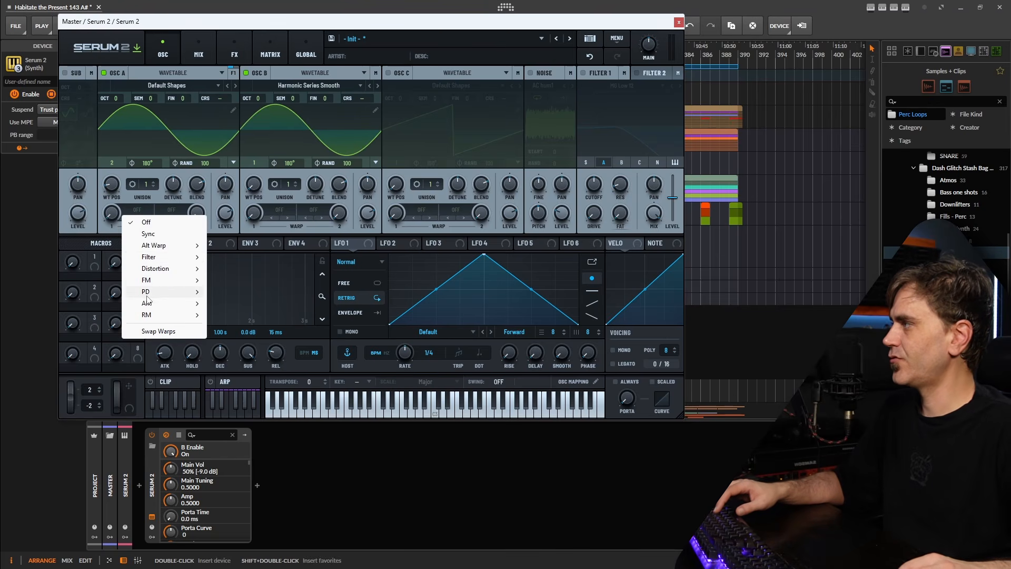
{"action": "mouse_move", "coordinate": [149, 292]}
{"action": "left_click", "coordinate": [239, 293]}
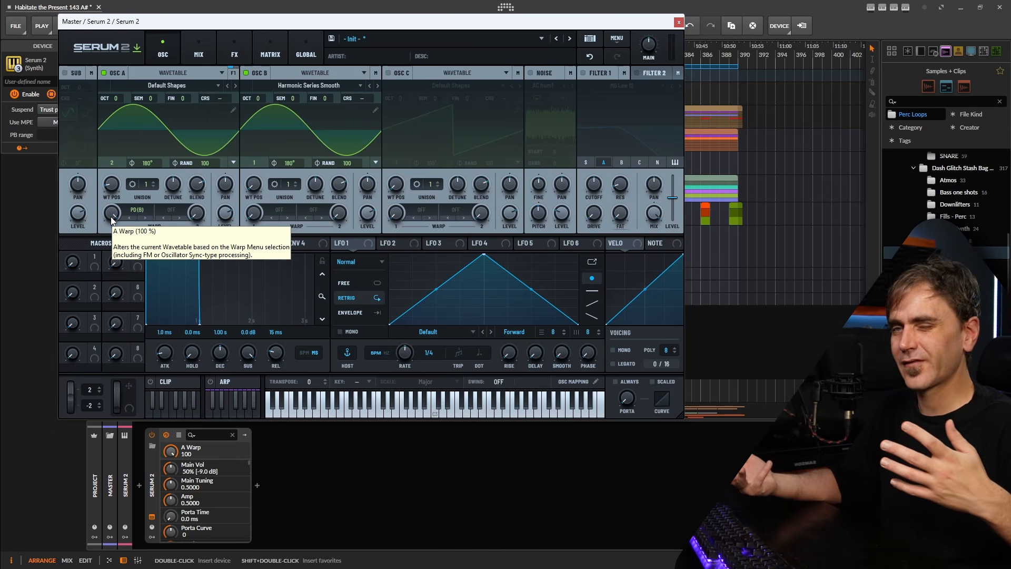
Insert a Note Transpose device ahead of Serum 2, found by searching 'tran', and set Semi to -2
{"action": "left_click", "coordinate": [138, 483]}
{"action": "type", "text": "tran"}
{"action": "left_click", "coordinate": [324, 149]}
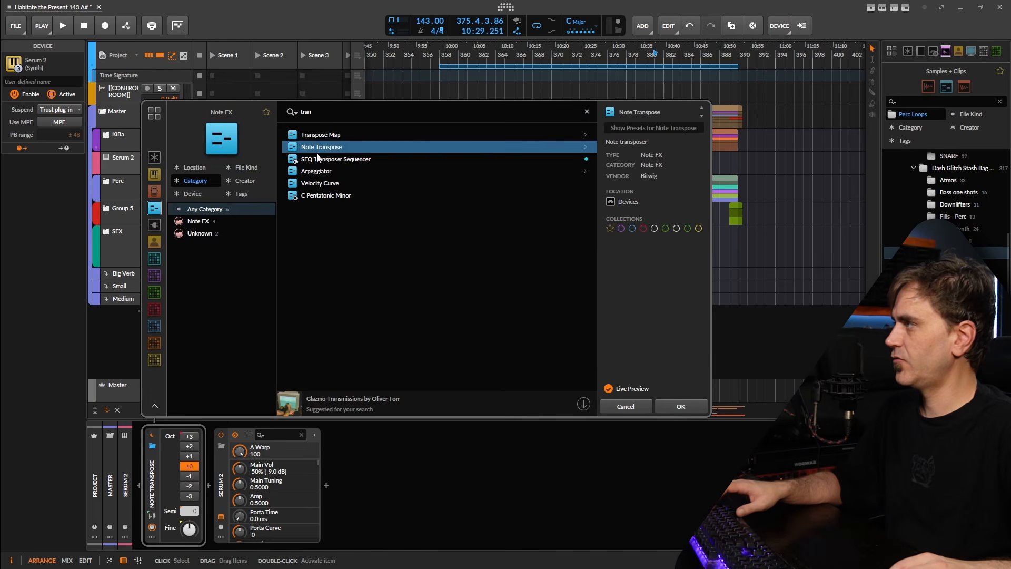
{"action": "left_click", "coordinate": [680, 410]}
{"action": "left_click_drag", "start_coordinate": [189, 513], "coordinate": [199, 510]}
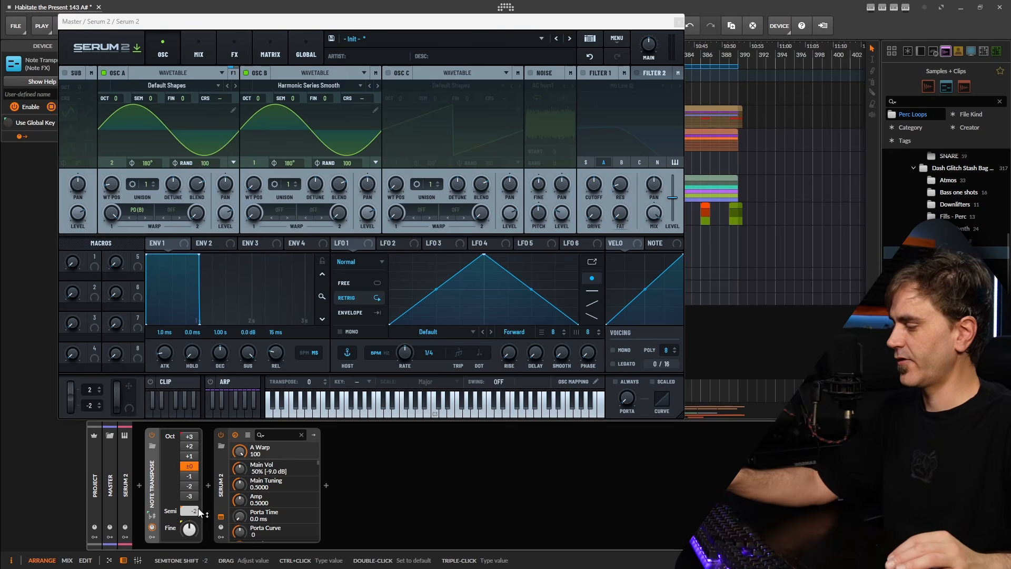
Move oscillator B to wavetable position 8, turn its level to 0%, and drop it one octave
{"action": "left_click_drag", "start_coordinate": [267, 170], "coordinate": [267, 166]}
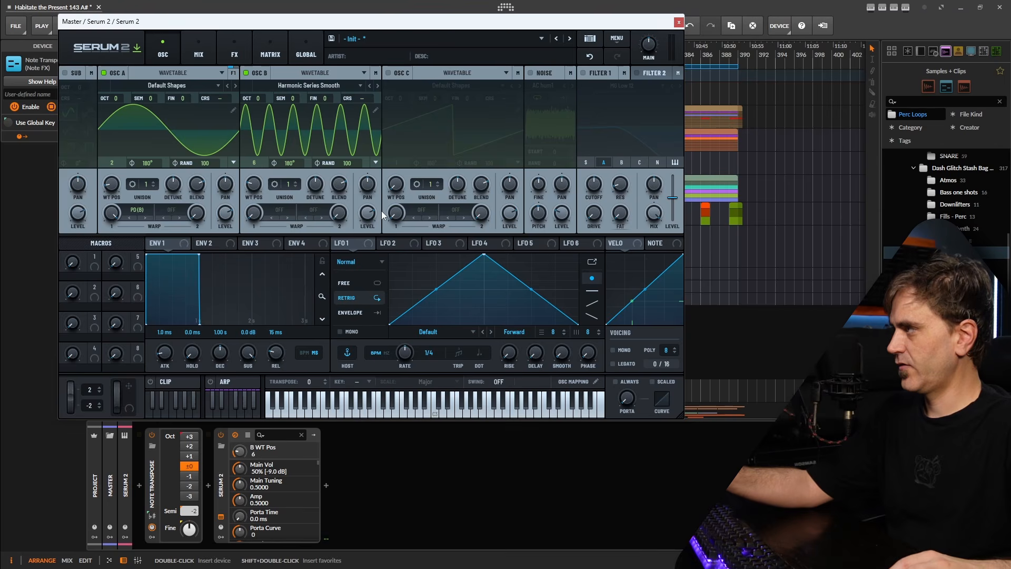
{"action": "left_click_drag", "start_coordinate": [369, 214], "coordinate": [347, 337]}
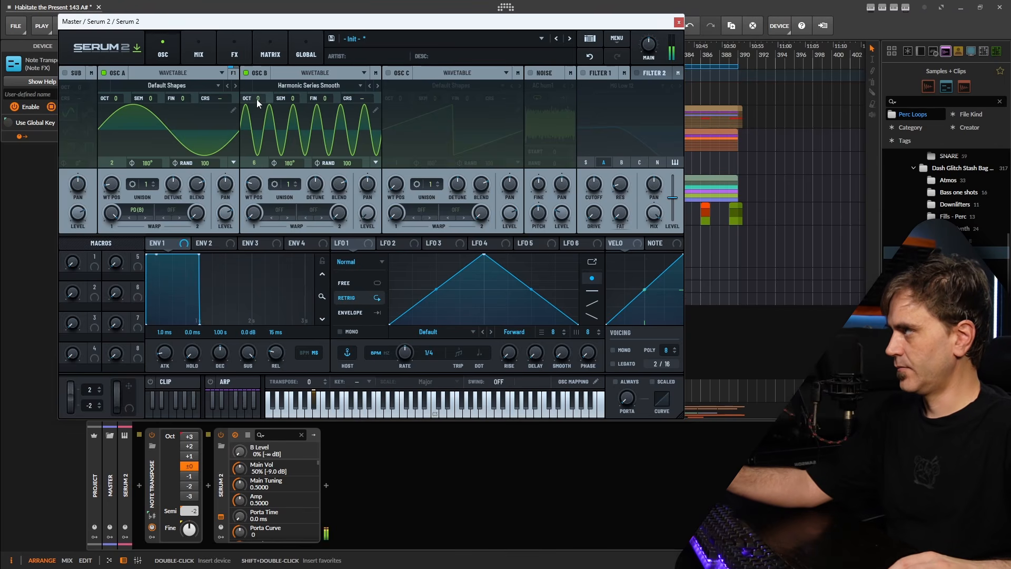
{"action": "left_click_drag", "start_coordinate": [258, 99], "coordinate": [254, 106]}
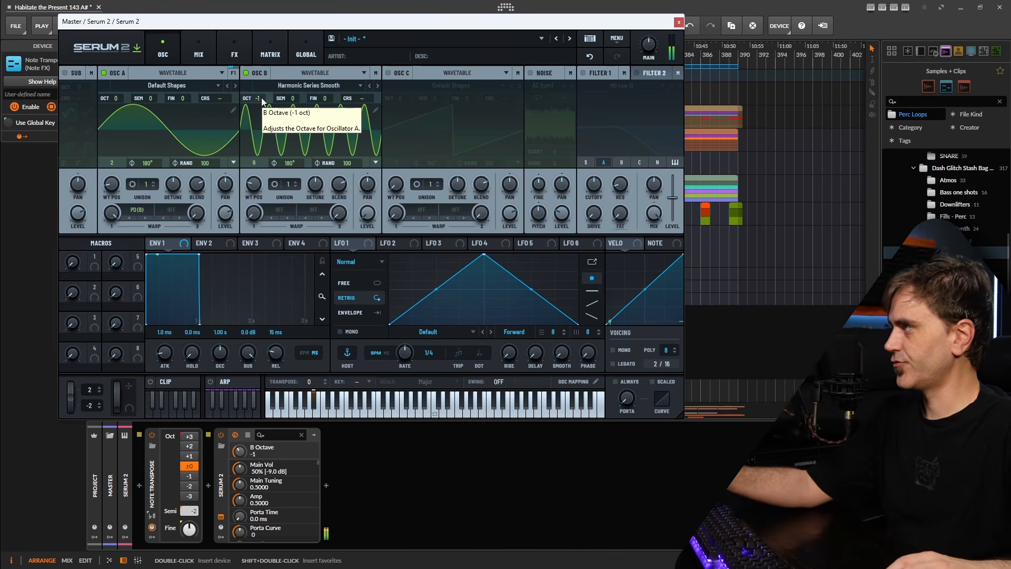
{"action": "scroll", "coordinate": [261, 97], "scroll_direction": "down", "scroll_amount": 1}
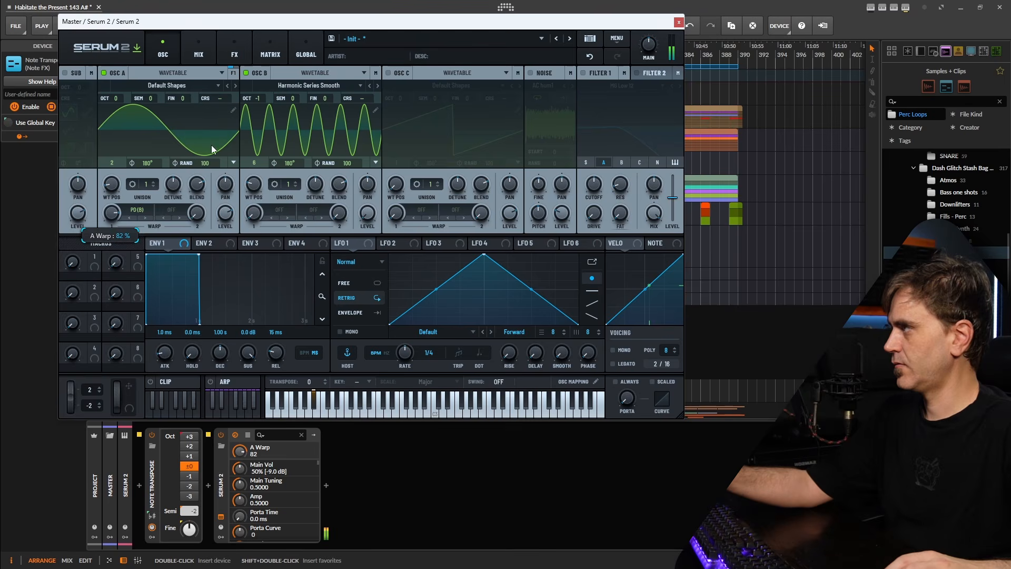
{"action": "scroll", "coordinate": [253, 98], "scroll_direction": "down", "scroll_amount": 1}
{"action": "scroll", "coordinate": [253, 98], "scroll_direction": "up", "scroll_amount": 1}
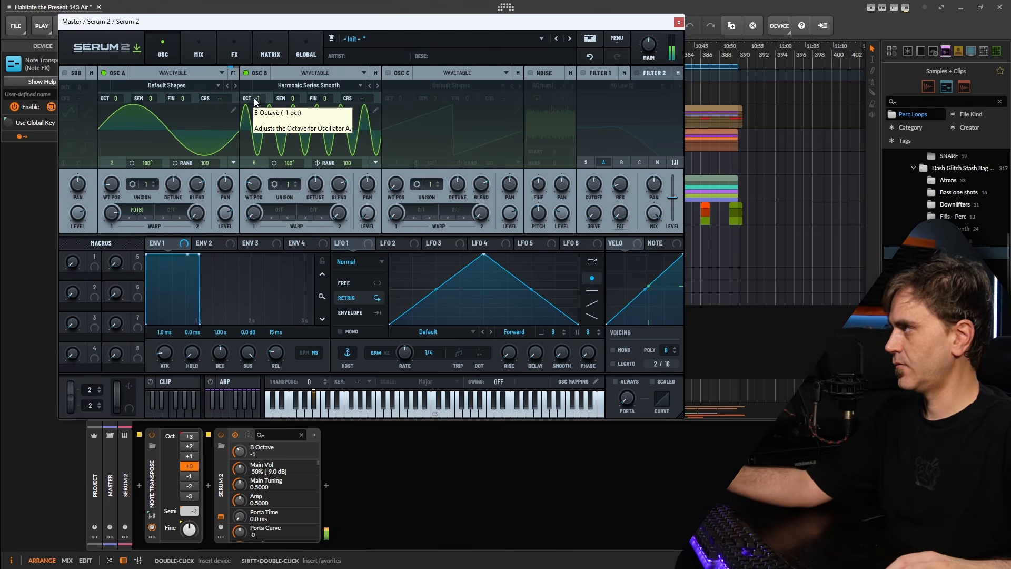
Set oscillator B's warp to Bend +/- at -43% and ease oscillator A's warp amount down
{"action": "left_click_drag", "start_coordinate": [115, 217], "coordinate": [113, 220]}
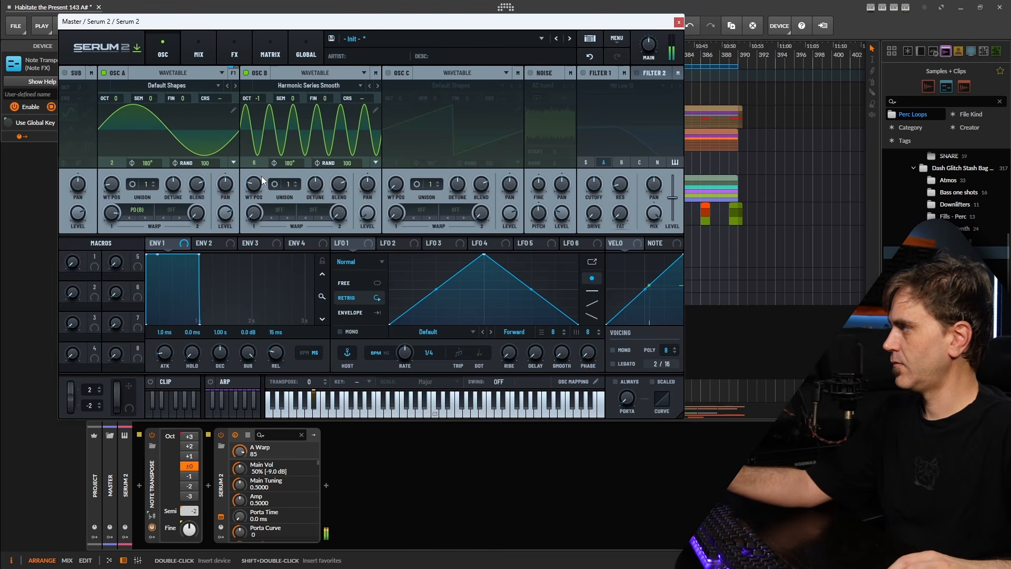
{"action": "left_click", "coordinate": [279, 210]}
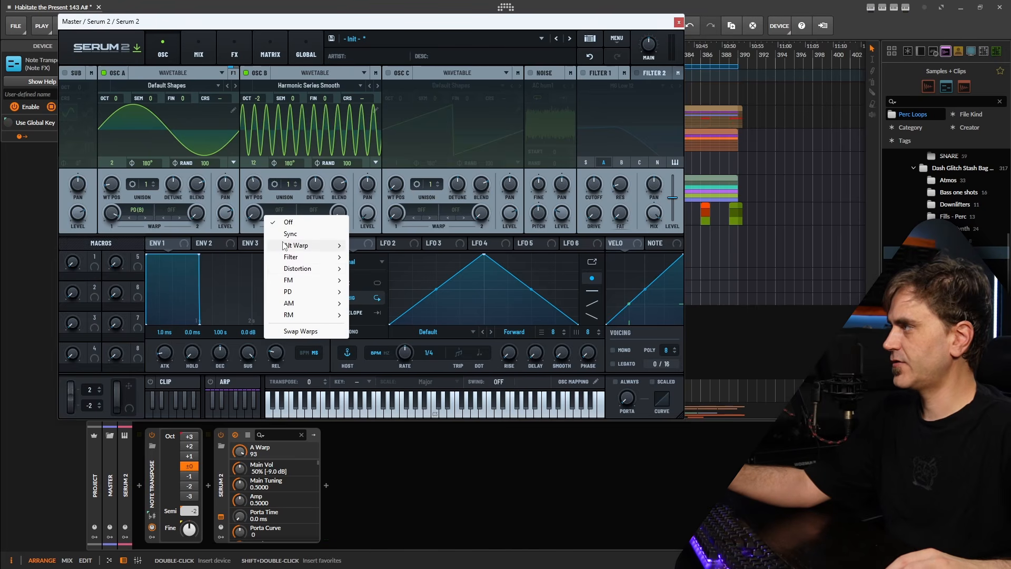
{"action": "mouse_move", "coordinate": [317, 246]}
{"action": "left_click", "coordinate": [369, 268]}
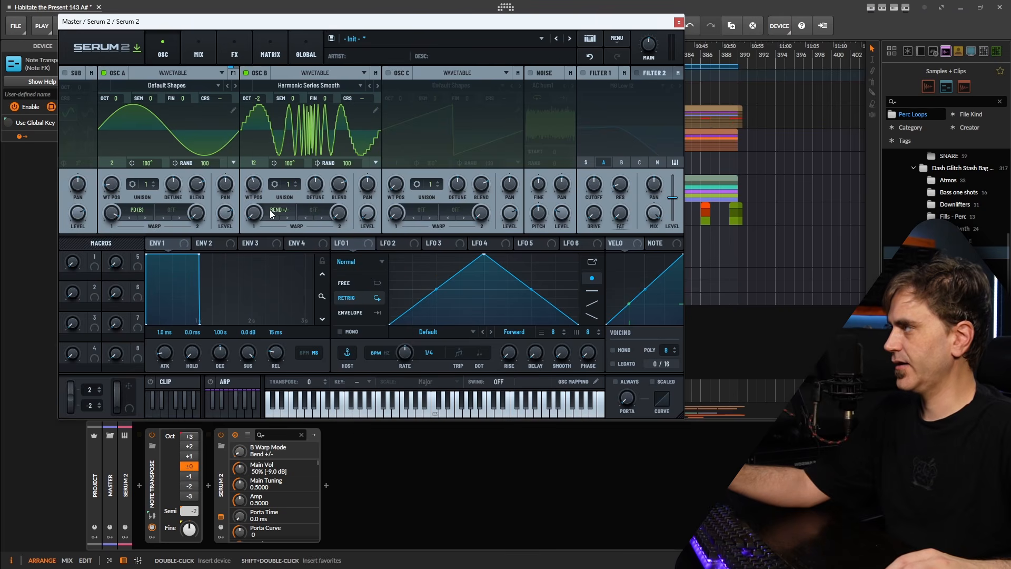
{"action": "left_click_drag", "start_coordinate": [258, 213], "coordinate": [263, 158]}
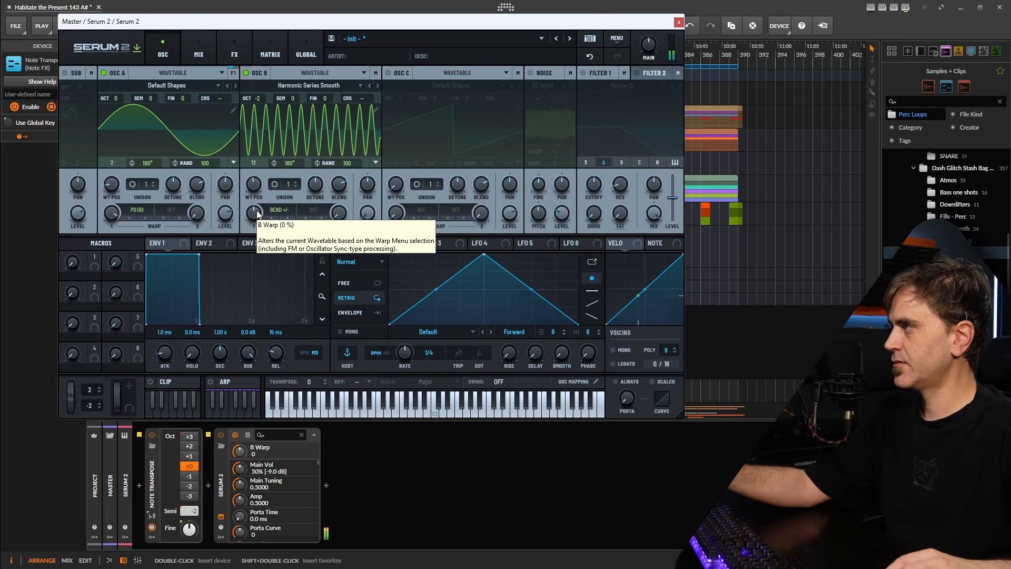
{"action": "mouse_move", "coordinate": [255, 213]}
{"action": "left_mouse_down"}
{"action": "mouse_move", "coordinate": [266, 197]}
{"action": "mouse_move", "coordinate": [259, 227]}
{"action": "left_mouse_up"}
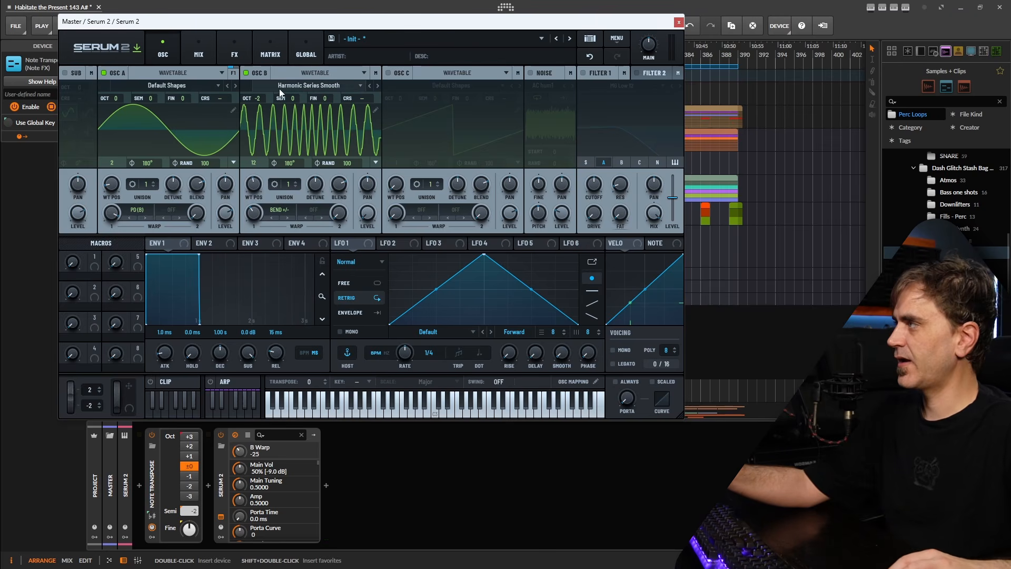
{"action": "scroll", "coordinate": [255, 99], "scroll_direction": "up", "scroll_amount": 1}
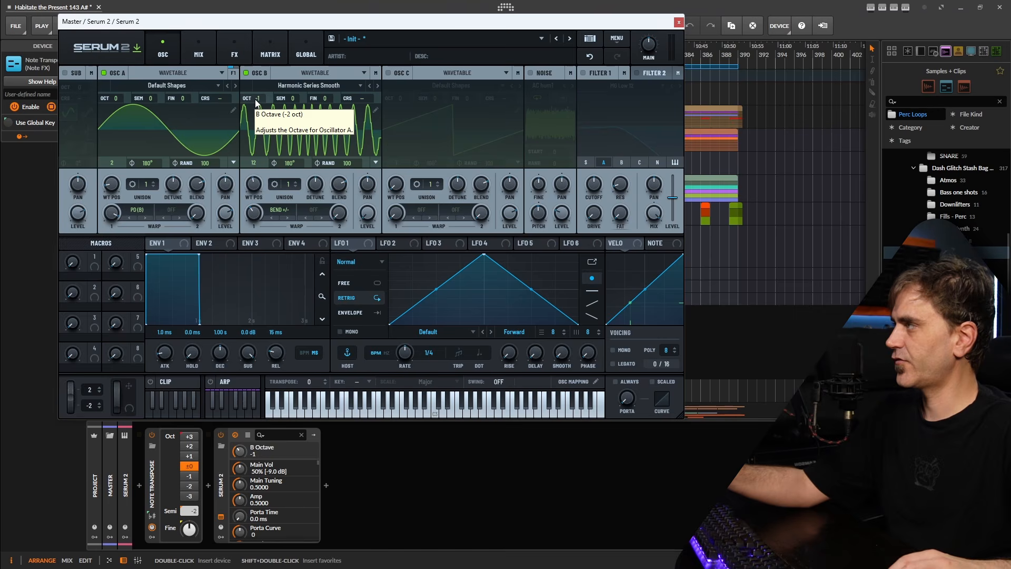
{"action": "left_click_drag", "start_coordinate": [249, 215], "coordinate": [264, 185]}
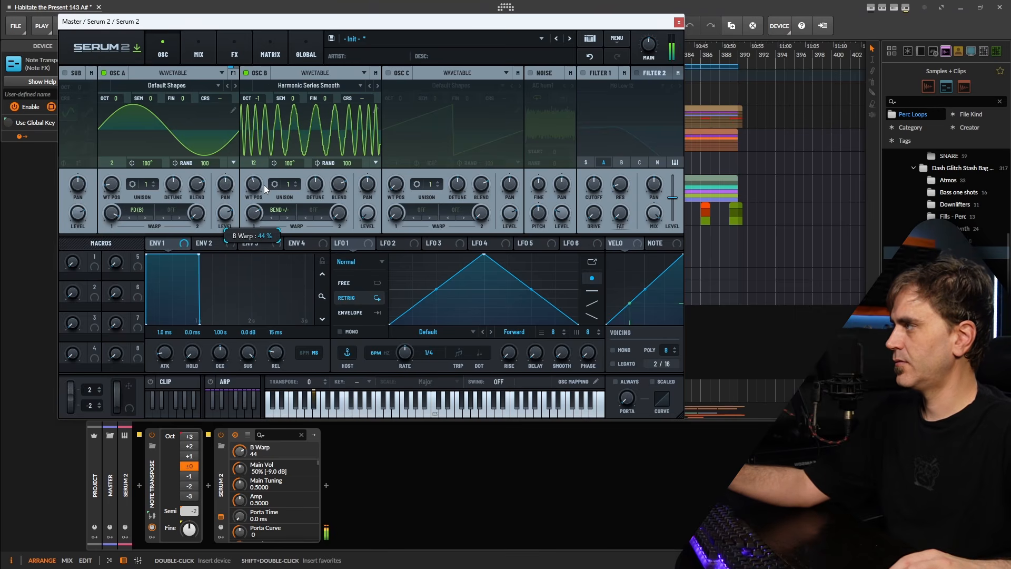
{"action": "scroll", "coordinate": [246, 190], "scroll_direction": "down", "scroll_amount": 4}
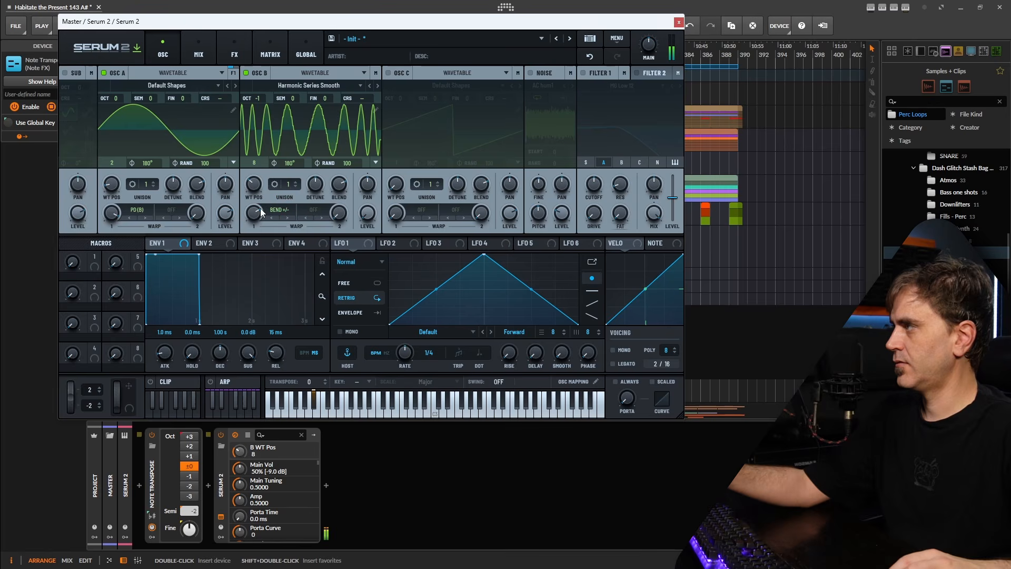
{"action": "mouse_move", "coordinate": [112, 211]}
{"action": "left_mouse_down"}
{"action": "mouse_move", "coordinate": [113, 231]}
{"action": "mouse_move", "coordinate": [125, 222]}
{"action": "left_mouse_up"}
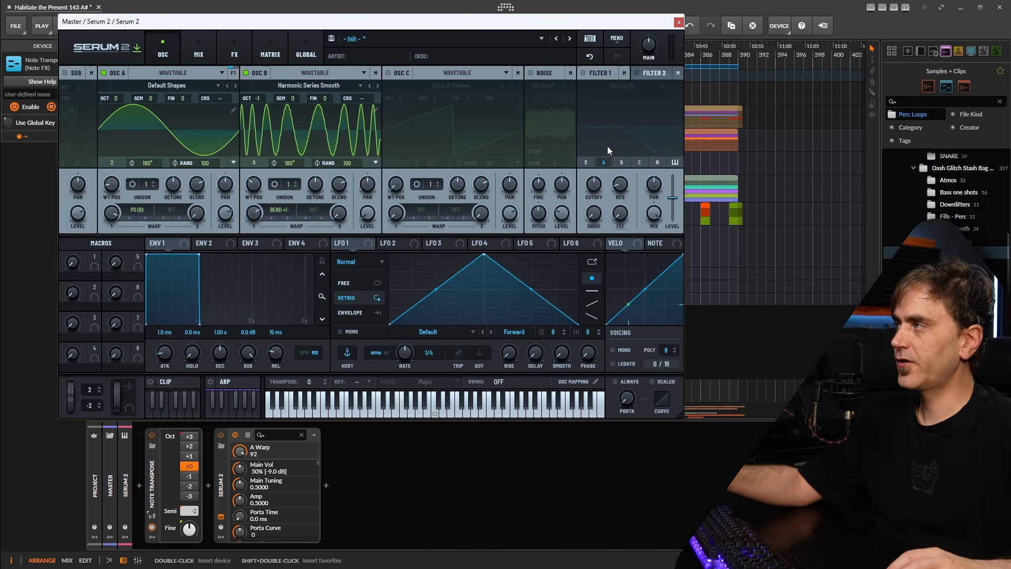
Switch on Filter 1 and set its type to Band 24
{"action": "left_click", "coordinate": [582, 72]}
{"action": "left_click", "coordinate": [625, 86]}
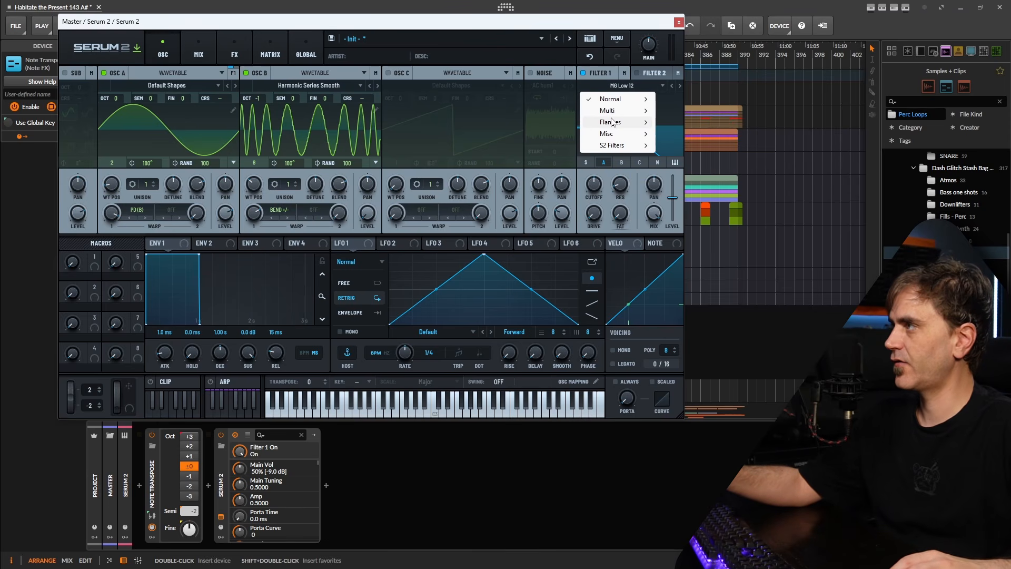
{"action": "mouse_move", "coordinate": [605, 99]}
{"action": "left_click", "coordinate": [688, 250]}
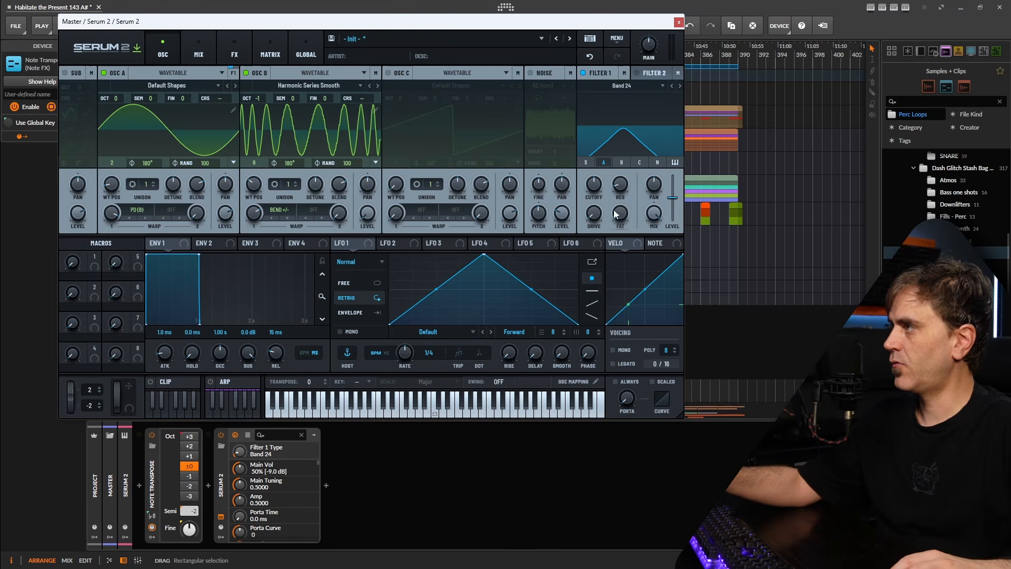
Raise the main volume to 78% and sweep Filter 1's cutoff, leaving it at 53
{"action": "left_click_drag", "start_coordinate": [594, 181], "coordinate": [669, 180]}
{"action": "left_click_drag", "start_coordinate": [655, 56], "coordinate": [662, 35]}
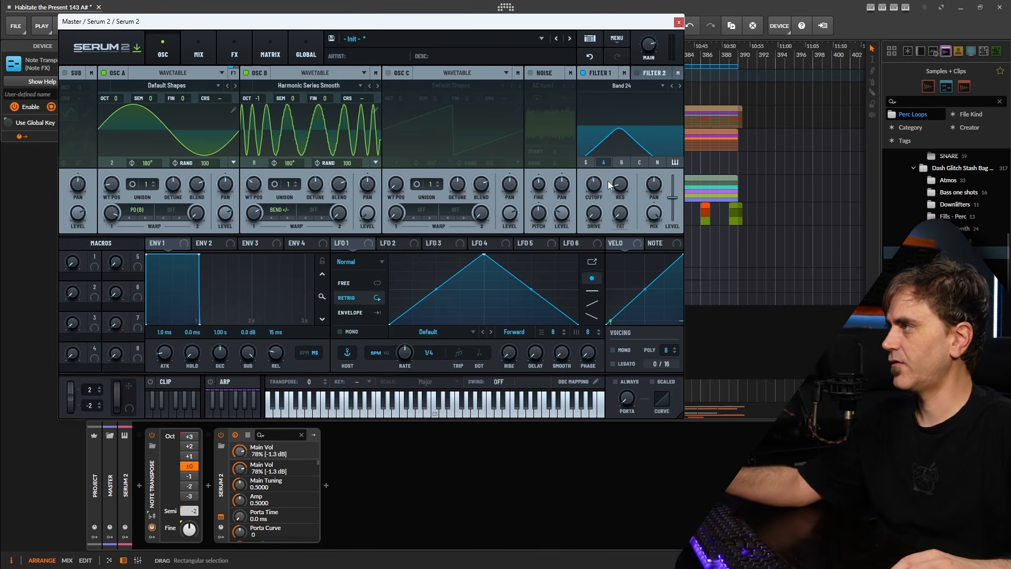
{"action": "left_click_drag", "start_coordinate": [590, 191], "coordinate": [619, 216]}
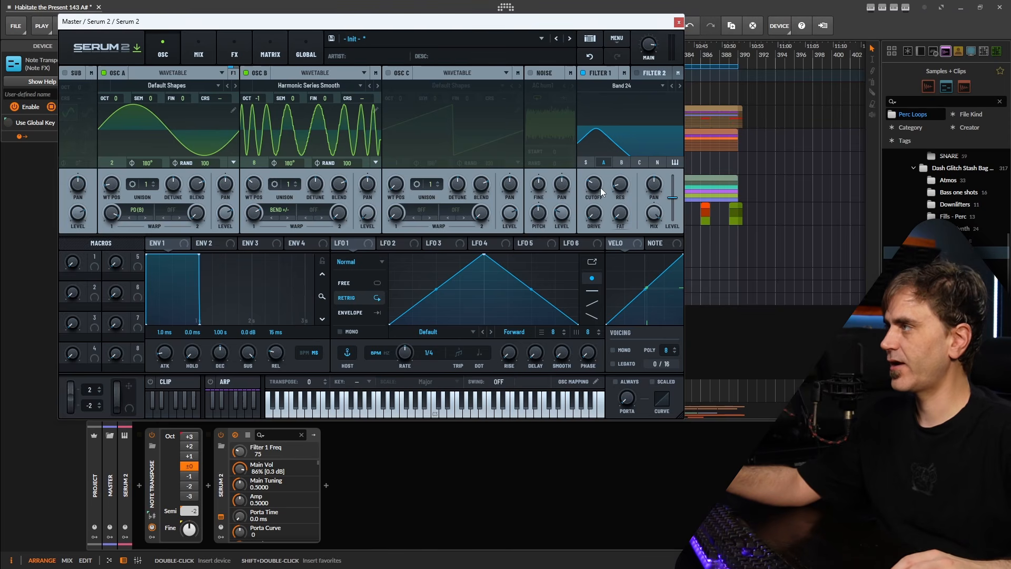
{"action": "mouse_move", "coordinate": [602, 192]}
{"action": "left_mouse_down"}
{"action": "mouse_move", "coordinate": [601, 152]}
{"action": "mouse_move", "coordinate": [613, 140]}
{"action": "mouse_move", "coordinate": [599, 207]}
{"action": "mouse_move", "coordinate": [622, 127]}
{"action": "mouse_move", "coordinate": [604, 197]}
{"action": "left_mouse_up"}
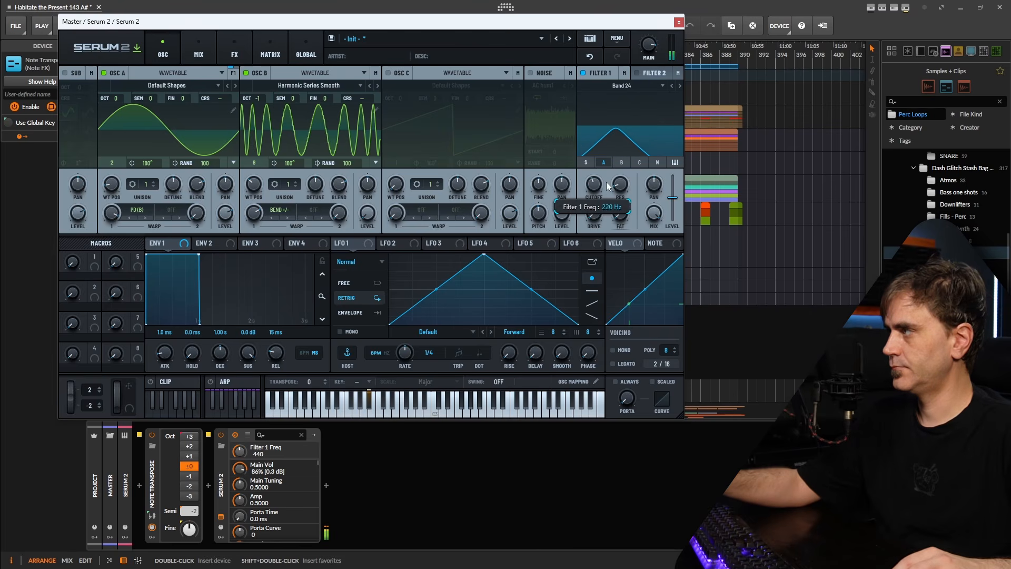
{"action": "left_click_drag", "start_coordinate": [619, 145], "coordinate": [608, 204]}
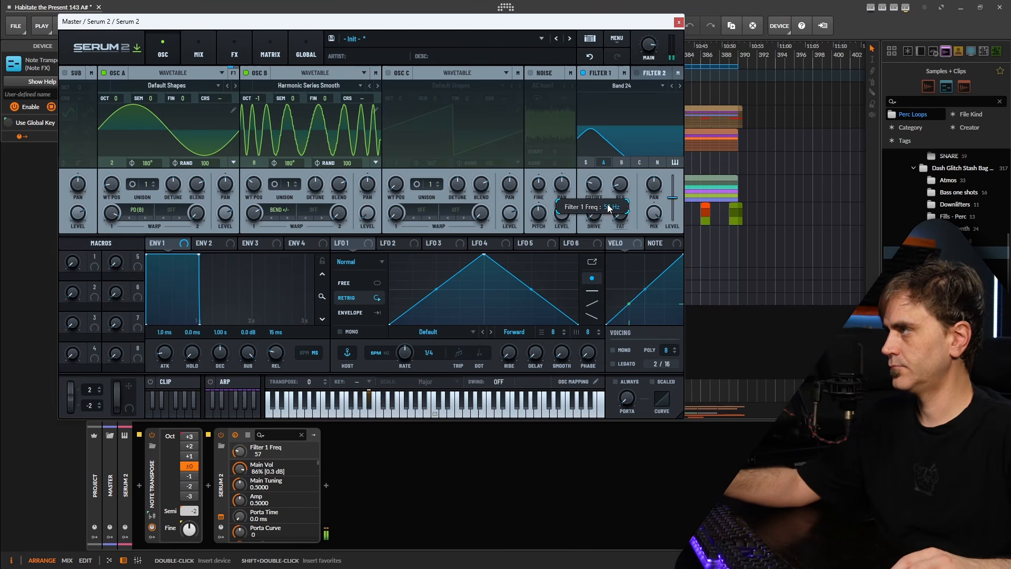
Make LFO 1 a 1/16 S&H modulating Filter 1 cutoff, lower the cutoff, and close Serum 2
{"action": "scroll", "coordinate": [358, 266], "scroll_direction": "down", "scroll_amount": 1}
{"action": "left_click", "coordinate": [358, 263]}
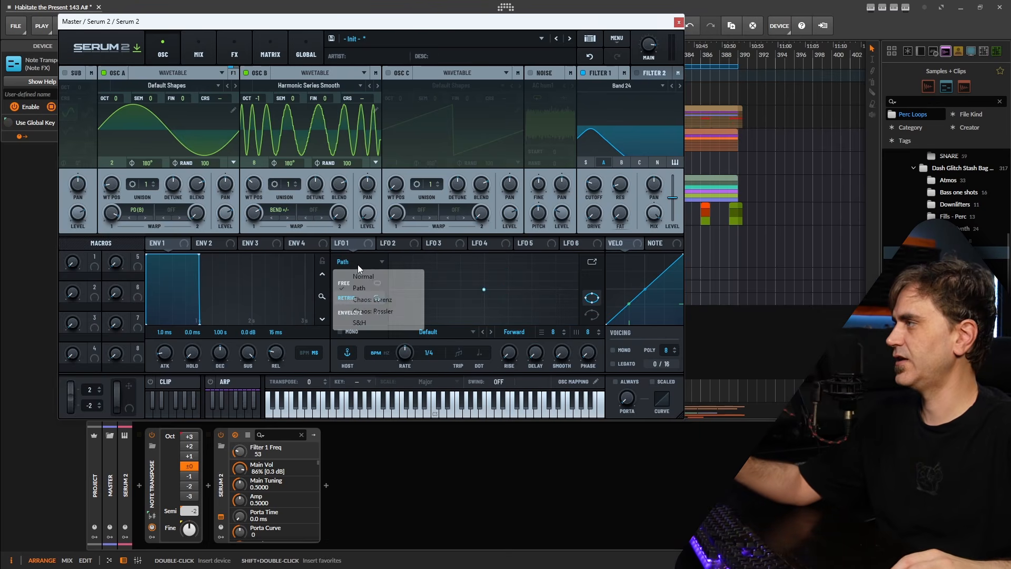
{"action": "left_click", "coordinate": [356, 325]}
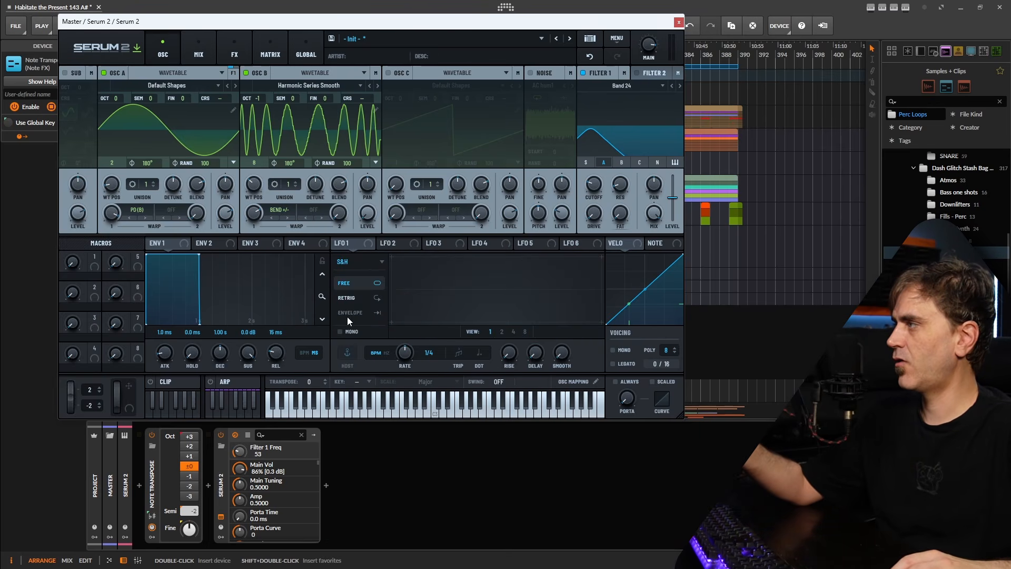
{"action": "left_click_drag", "start_coordinate": [420, 242], "coordinate": [593, 185]}
{"action": "left_click_drag", "start_coordinate": [410, 351], "coordinate": [396, 363]}
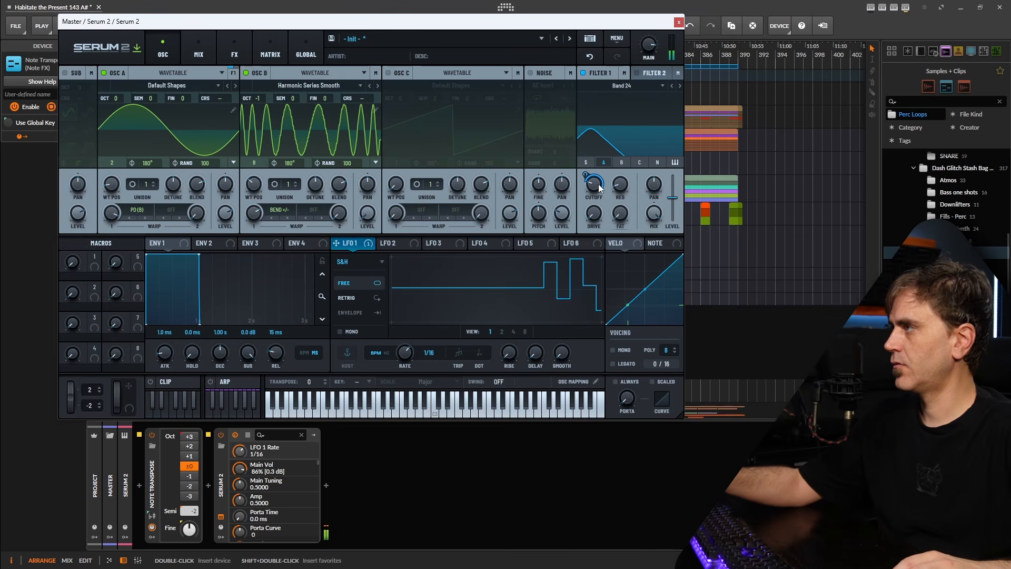
{"action": "mouse_move", "coordinate": [592, 185]}
{"action": "left_mouse_down"}
{"action": "mouse_move", "coordinate": [592, 199]}
{"action": "mouse_move", "coordinate": [586, 185]}
{"action": "mouse_move", "coordinate": [598, 192]}
{"action": "left_mouse_up"}
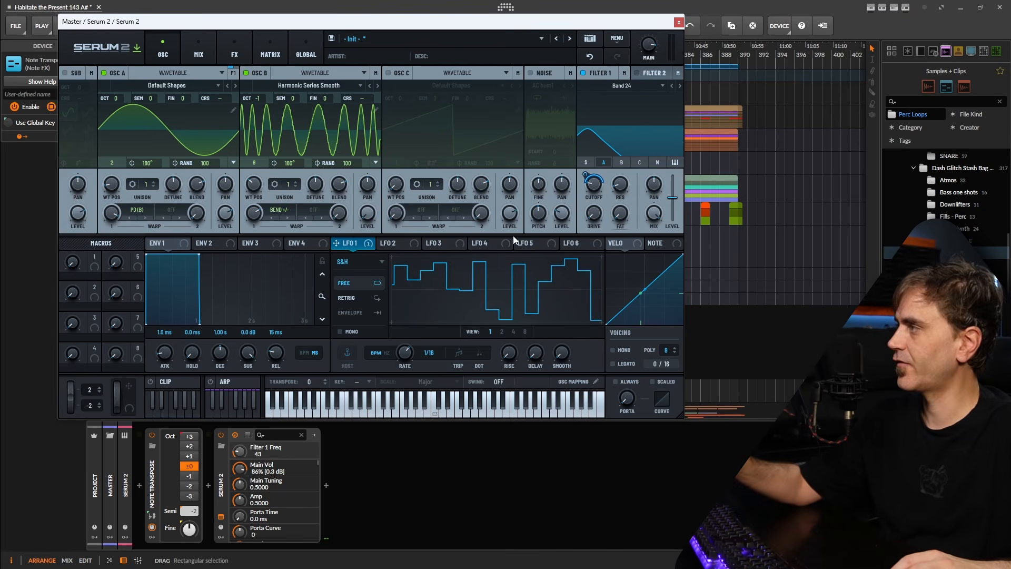
{"action": "left_click", "coordinate": [679, 22]}
Create a four-bar clip at bar 358 with one long C2 note, set volume to -6.0 dB, and audition it
{"action": "double_click", "coordinate": [453, 166]}
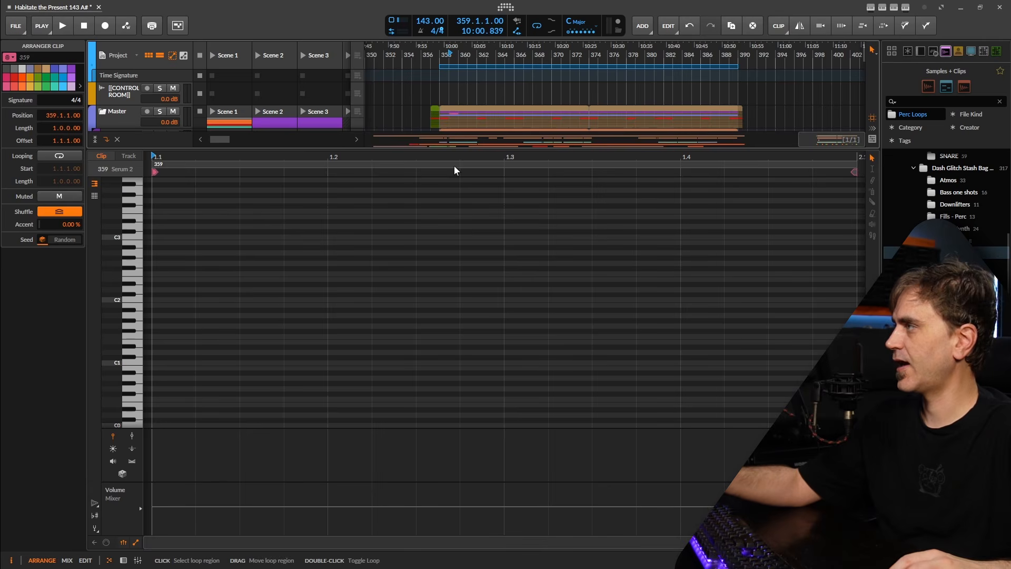
{"action": "double_click", "coordinate": [169, 303]}
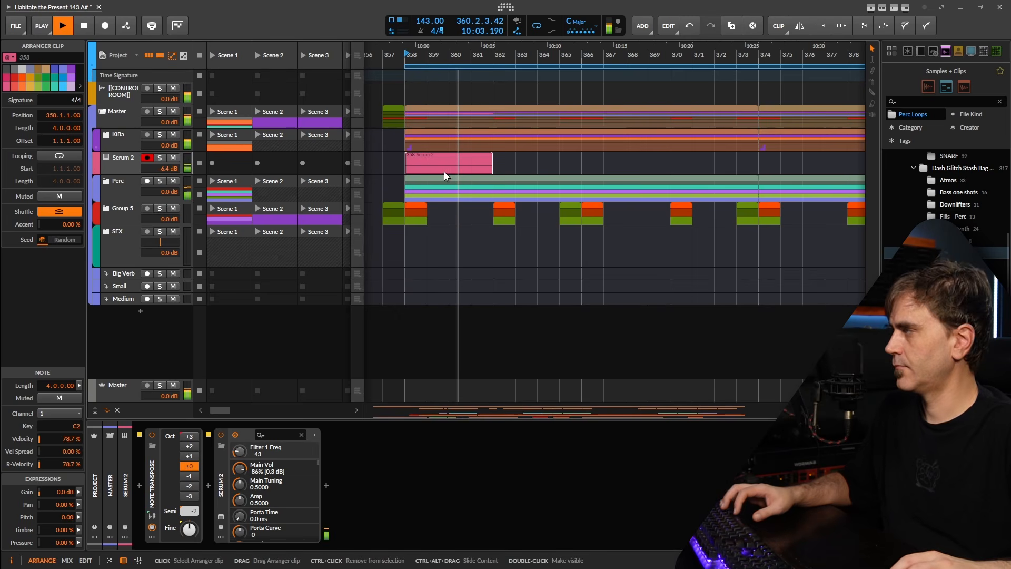
{"action": "left_click_drag", "start_coordinate": [165, 169], "coordinate": [164, 166]}
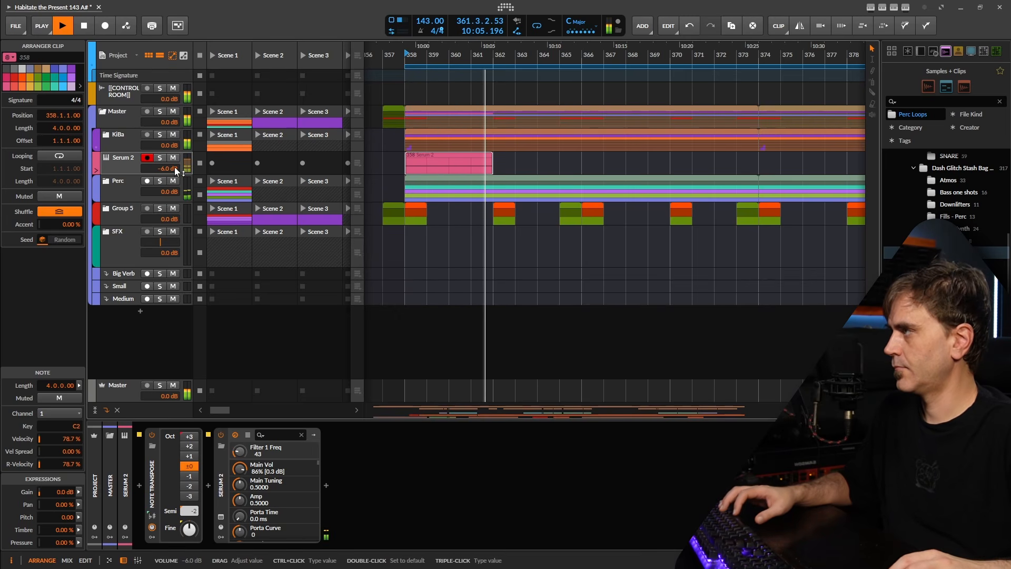
{"action": "key", "text": "space"}
{"action": "key", "text": "space"}
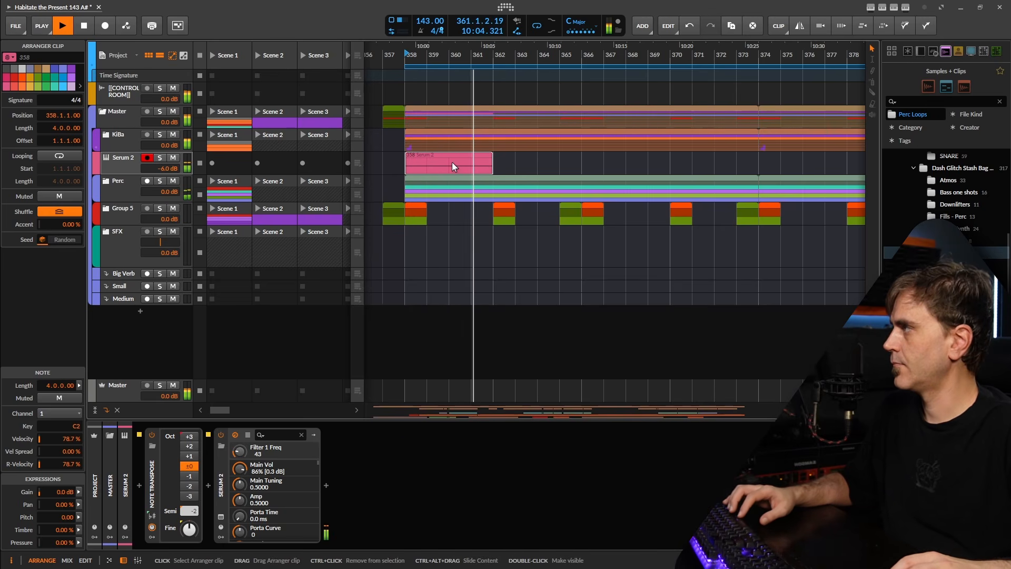
{"action": "key", "text": "space"}
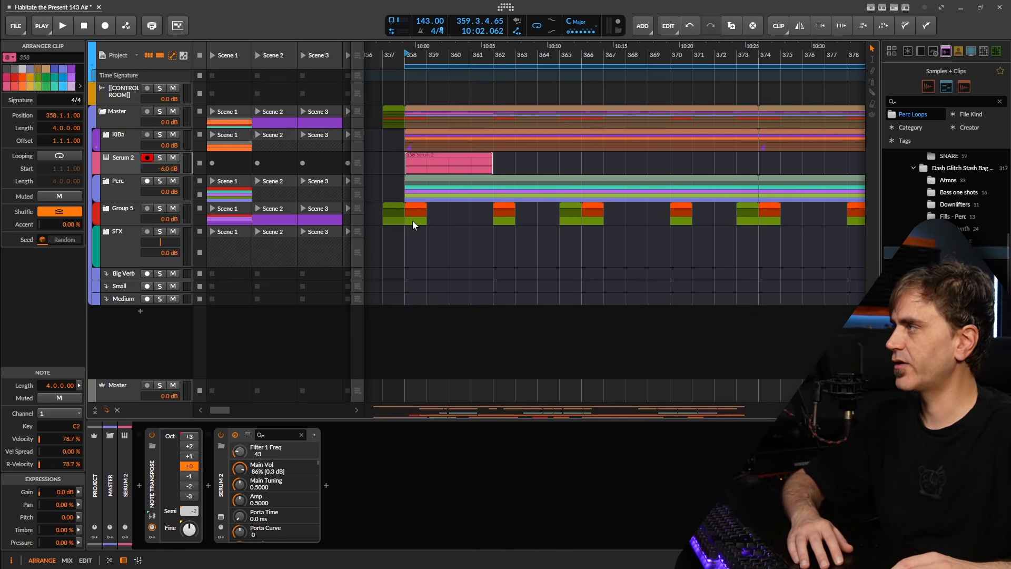
Open the Serum 2 clip, select its long C2 note and check its pressure spread
{"action": "double_click", "coordinate": [438, 164]}
{"action": "left_click_drag", "start_coordinate": [419, 263], "coordinate": [342, 414]}
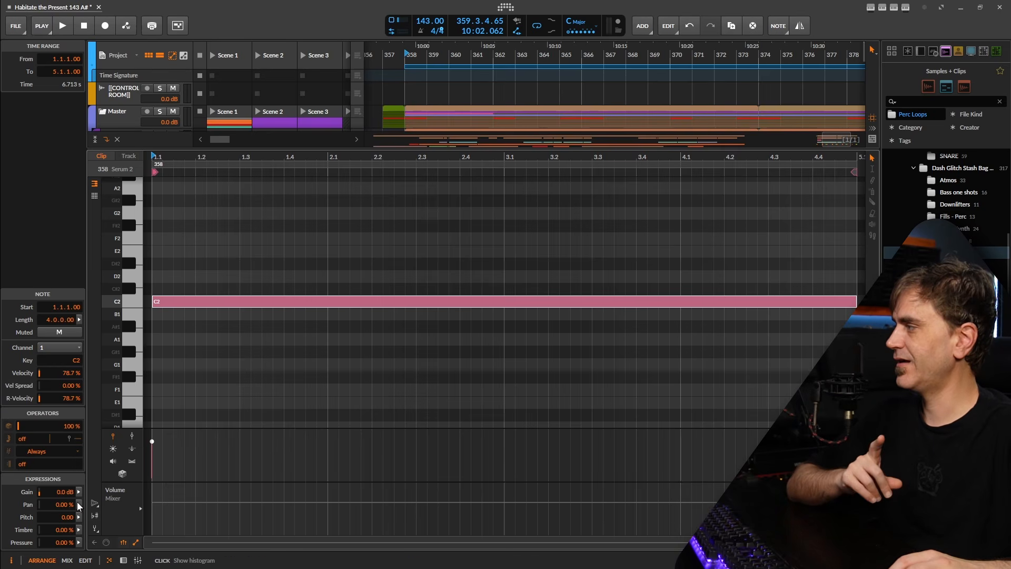
{"action": "left_click", "coordinate": [78, 542]}
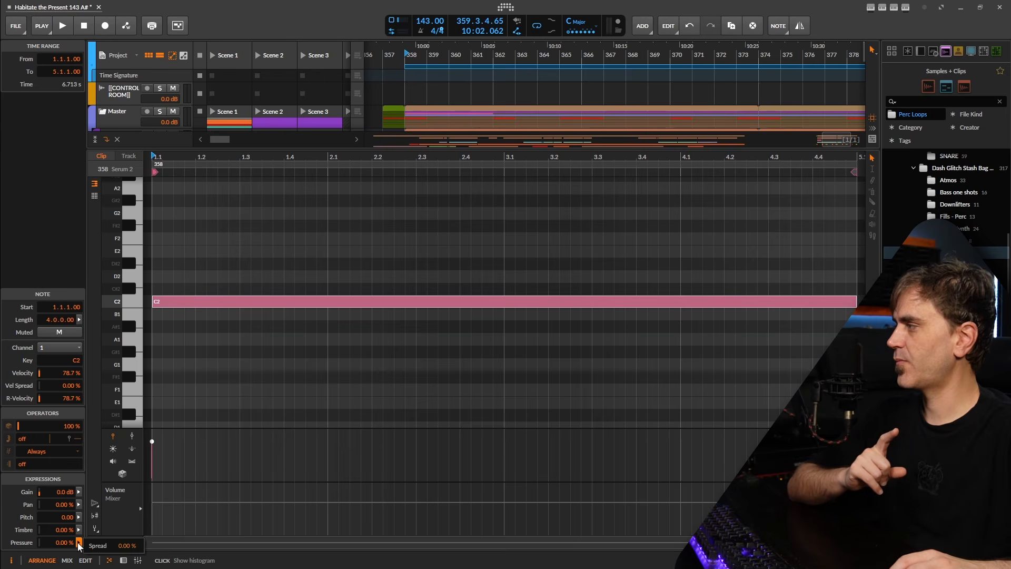
{"action": "left_click", "coordinate": [315, 240]}
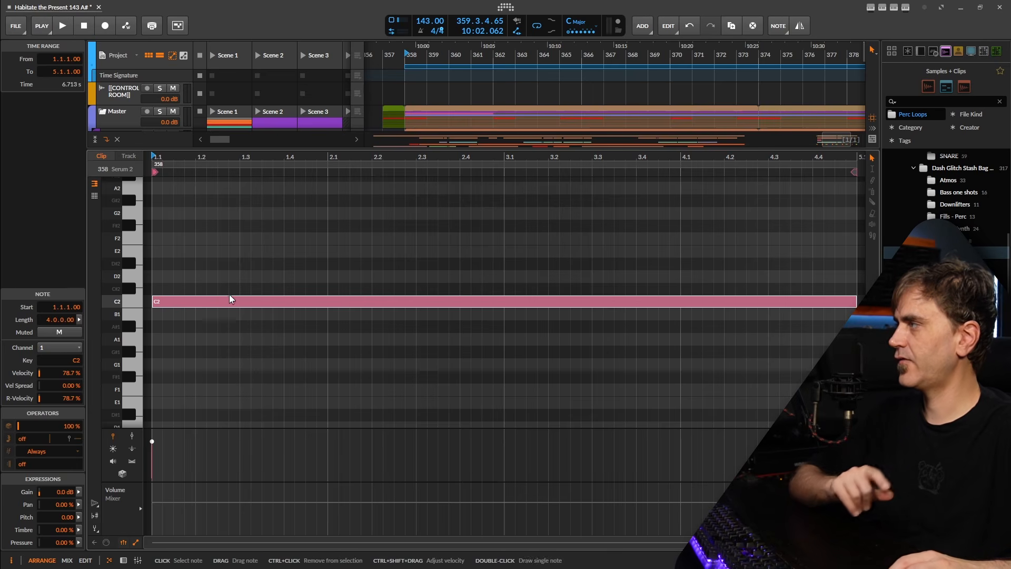
Shorten the C2 note to 0.0.1.00 and repeat it with Ctrl+D into 64 notes across four bars
{"action": "left_click_drag", "start_coordinate": [856, 301], "coordinate": [144, 345]}
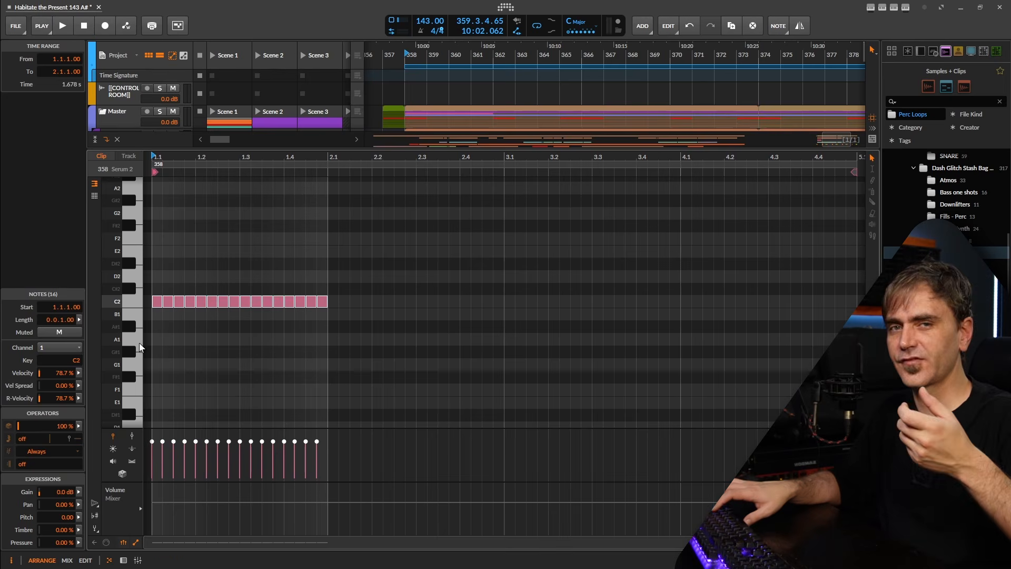
{"action": "key", "text": "ctrl+d"}
{"action": "key", "text": "ctrl+d"}
{"action": "key", "text": "ctrl+d"}
{"action": "left_click", "coordinate": [147, 352]}
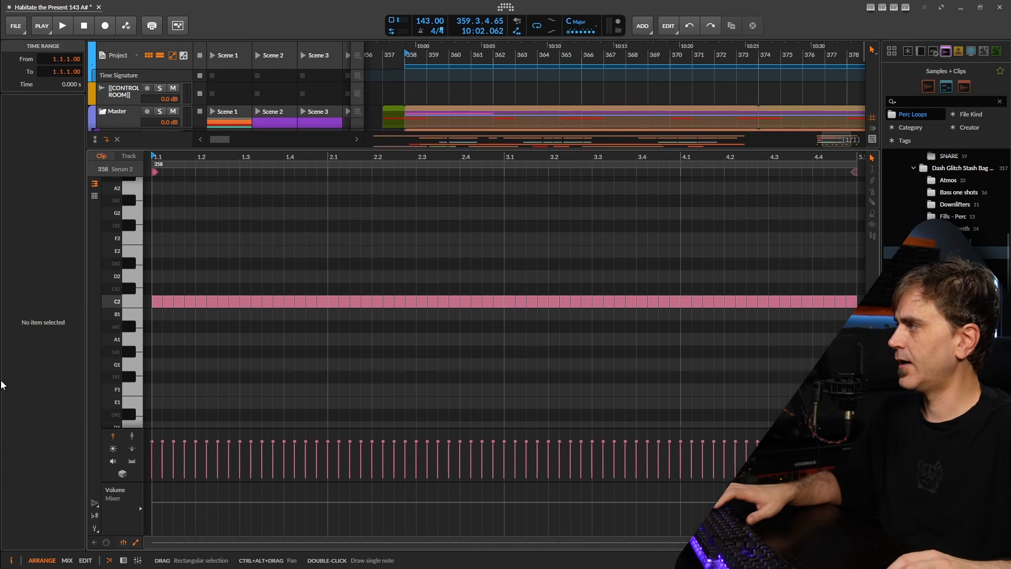
{"action": "key", "text": "ctrl+a"}
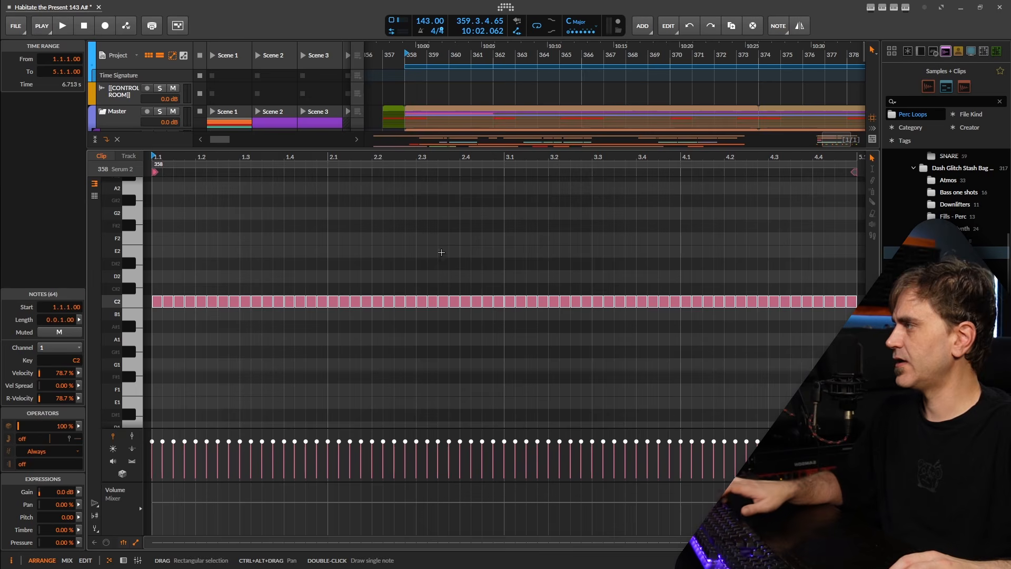
{"action": "left_click", "coordinate": [78, 543]}
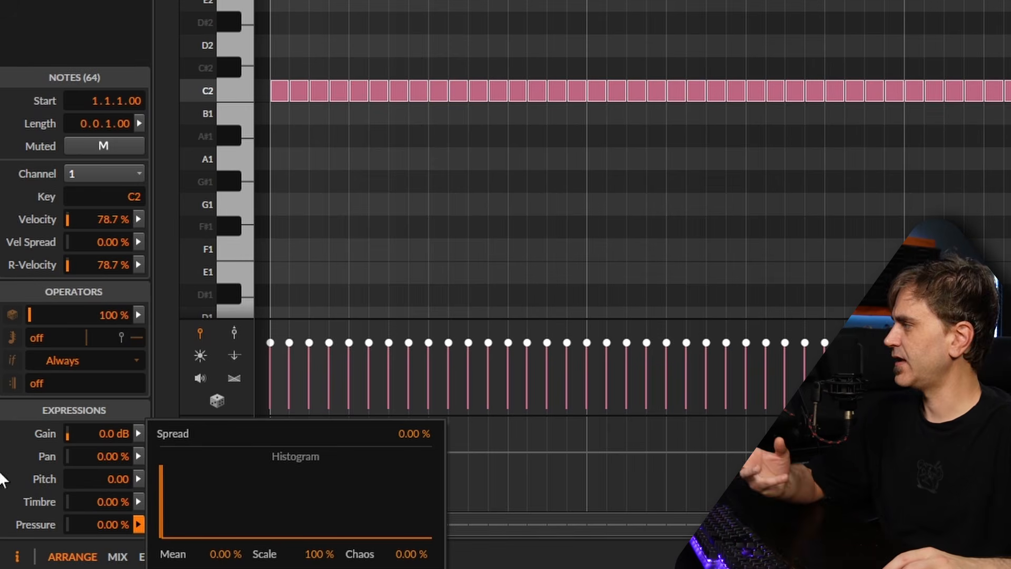
{"action": "left_click", "coordinate": [134, 527]}
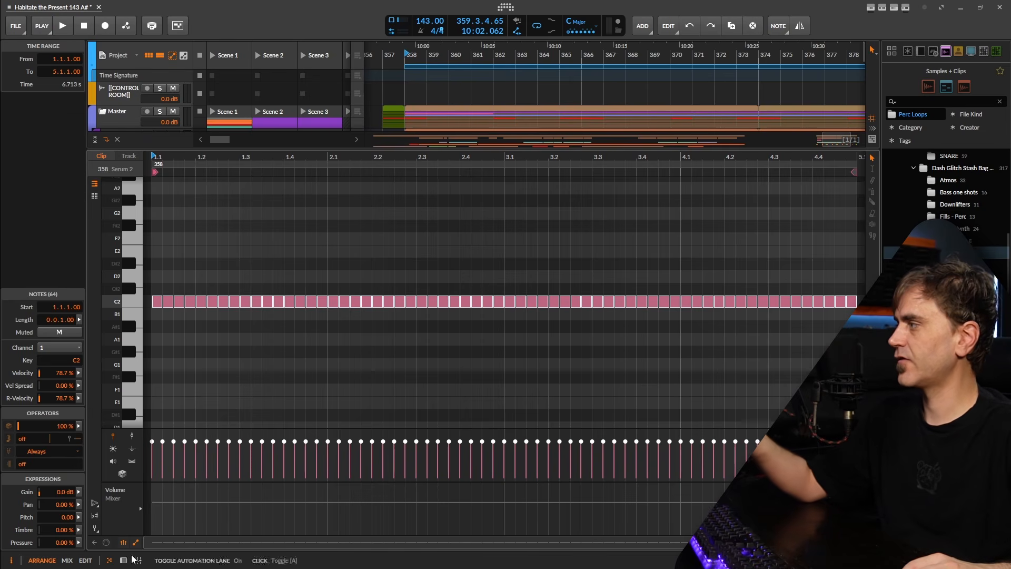
{"action": "left_click", "coordinate": [124, 561]}
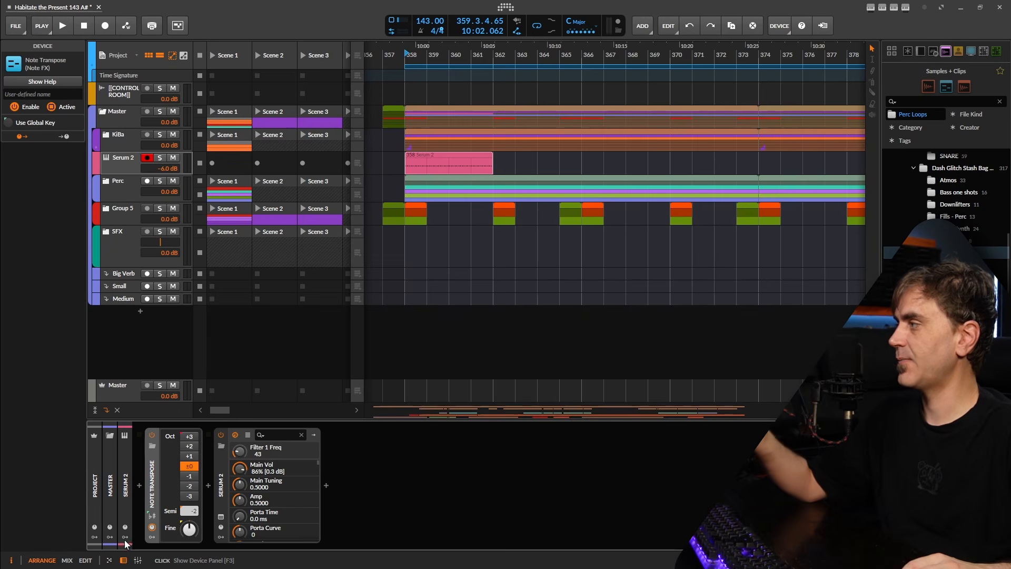
Reopen Serum 2, remove all of LFO 1's modulation destinations, and open its MENU
{"action": "left_click", "coordinate": [220, 517]}
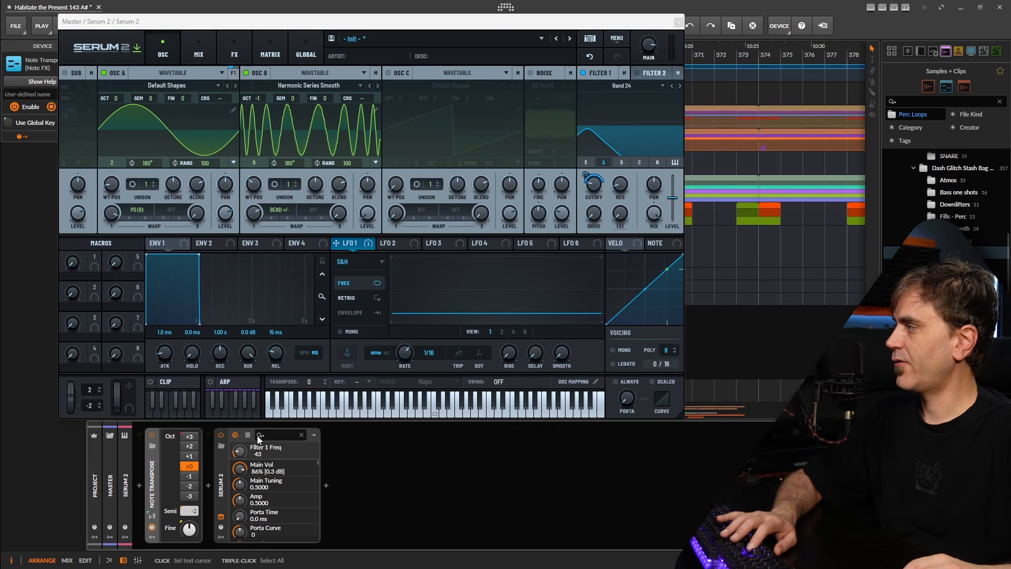
{"action": "right_click", "coordinate": [353, 242]}
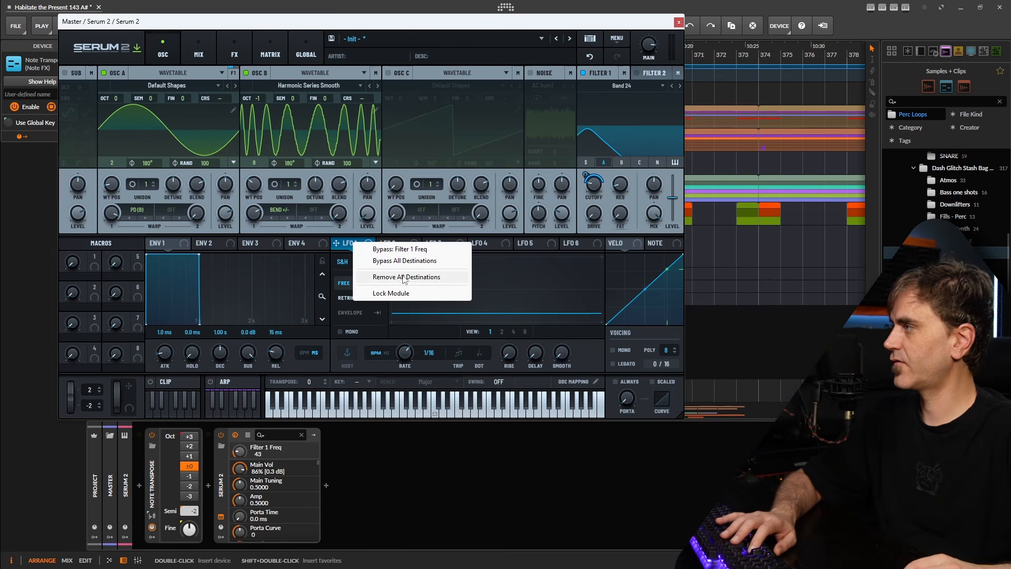
{"action": "left_click", "coordinate": [404, 278]}
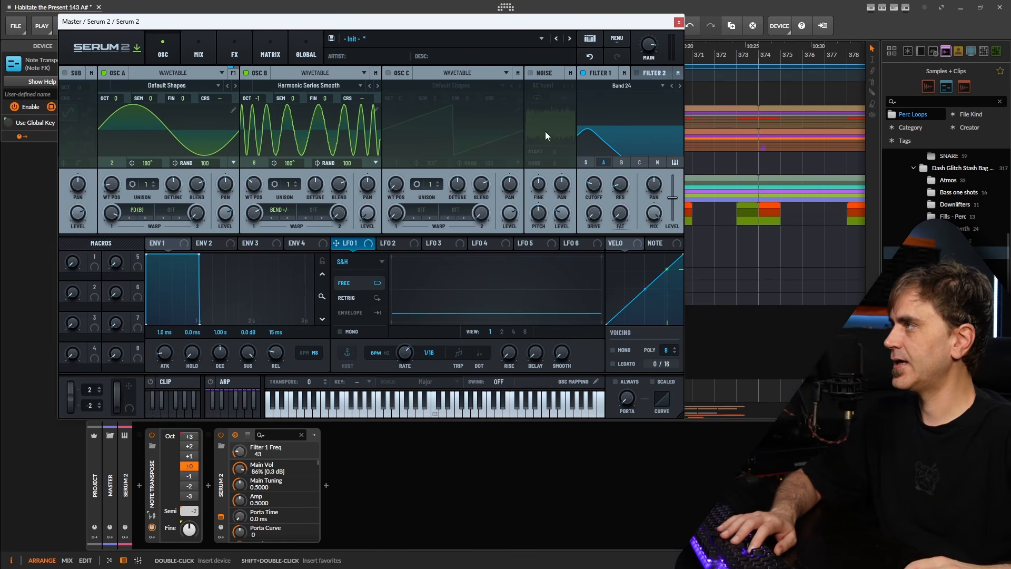
{"action": "left_click", "coordinate": [617, 39]}
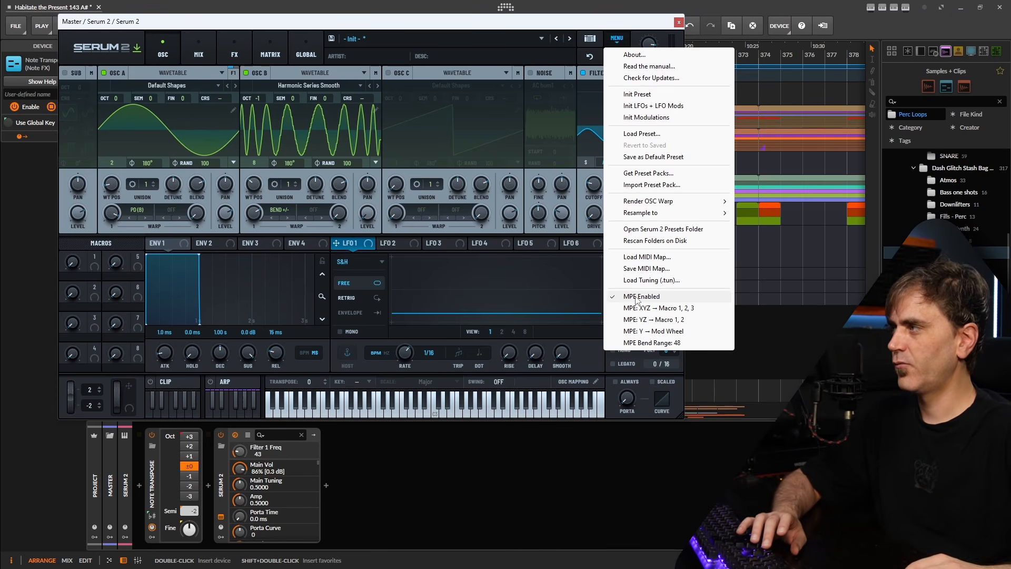
Untick MPE Enabled, route Note Exp. XYZ to Macros 1, 2, 3, and select the Serum 2 device
{"action": "left_click", "coordinate": [636, 298]}
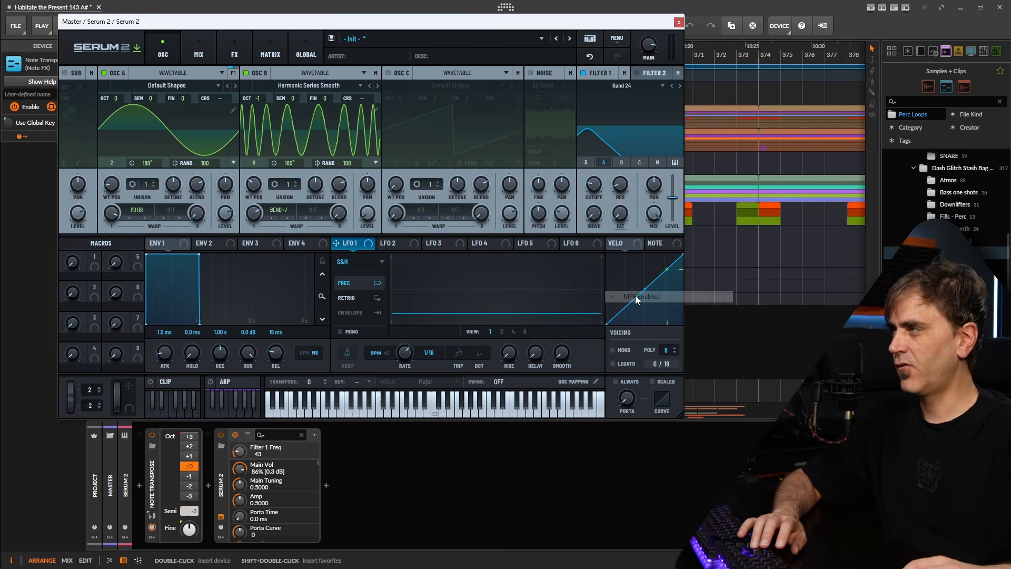
{"action": "left_click", "coordinate": [614, 41]}
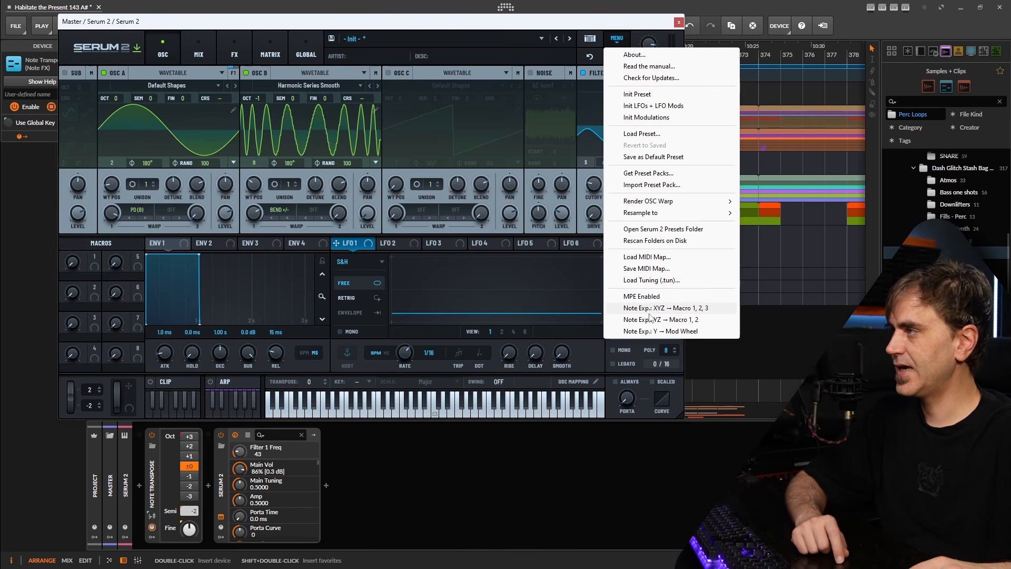
{"action": "left_click", "coordinate": [704, 310]}
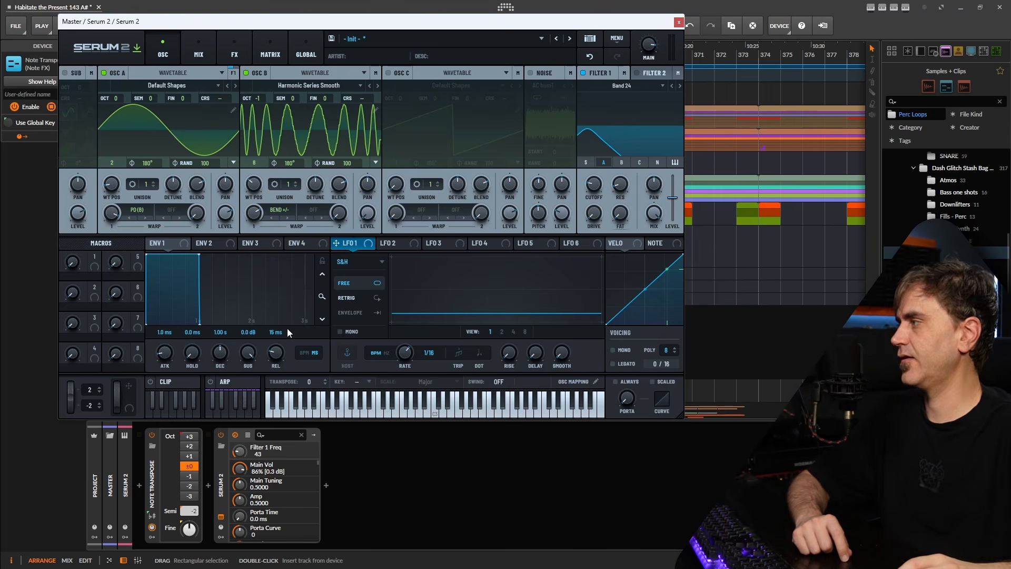
{"action": "left_click", "coordinate": [222, 488]}
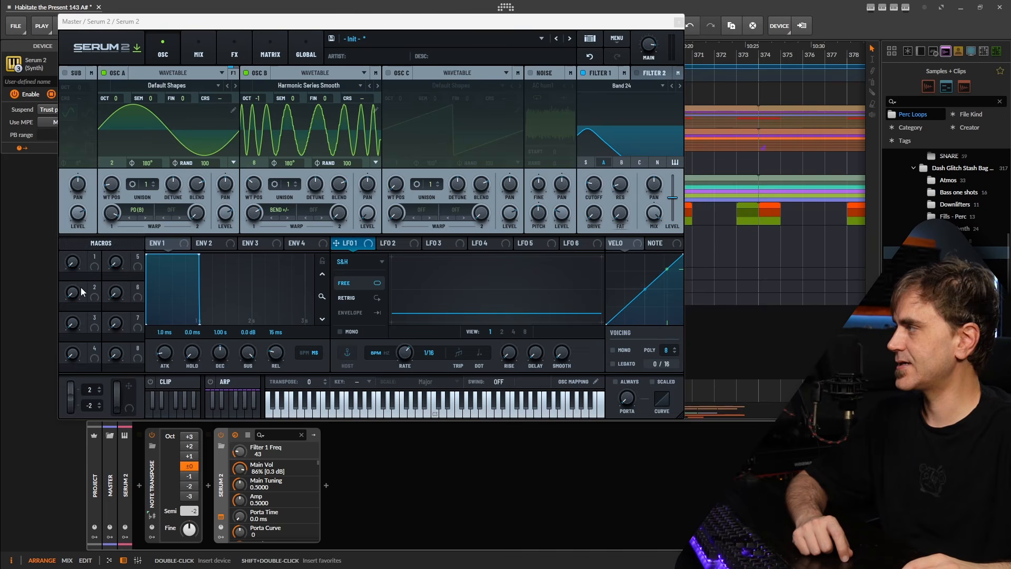
Raise Macro 1 to about half and rename it PAN
{"action": "left_click_drag", "start_coordinate": [73, 262], "coordinate": [91, 213]}
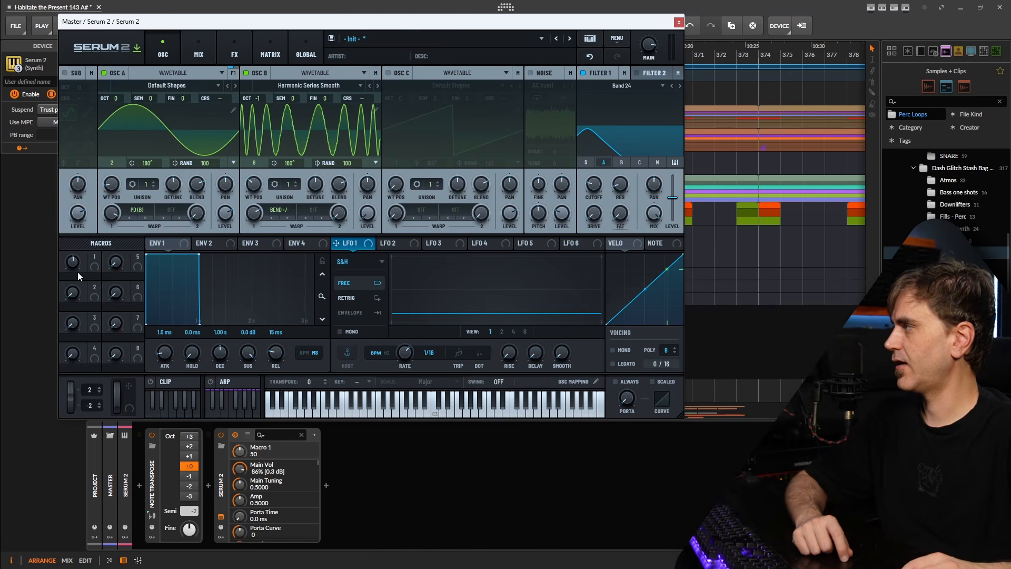
{"action": "left_click_drag", "start_coordinate": [94, 263], "coordinate": [95, 259]}
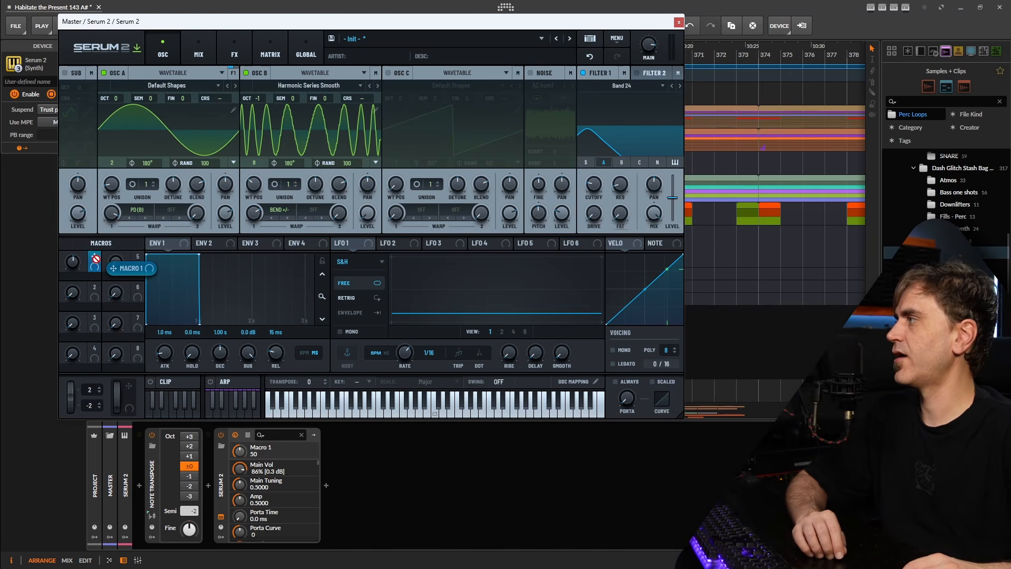
{"action": "left_click_drag", "start_coordinate": [95, 259], "coordinate": [234, 185]}
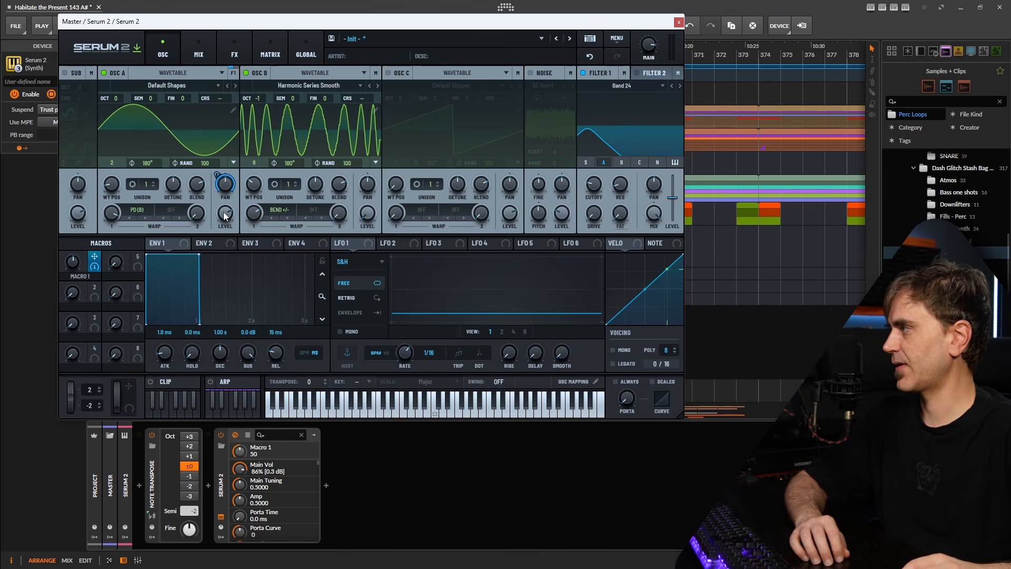
{"action": "double_click", "coordinate": [96, 275]}
{"action": "type", "text": "PAN"}
{"action": "key", "text": "Return"}
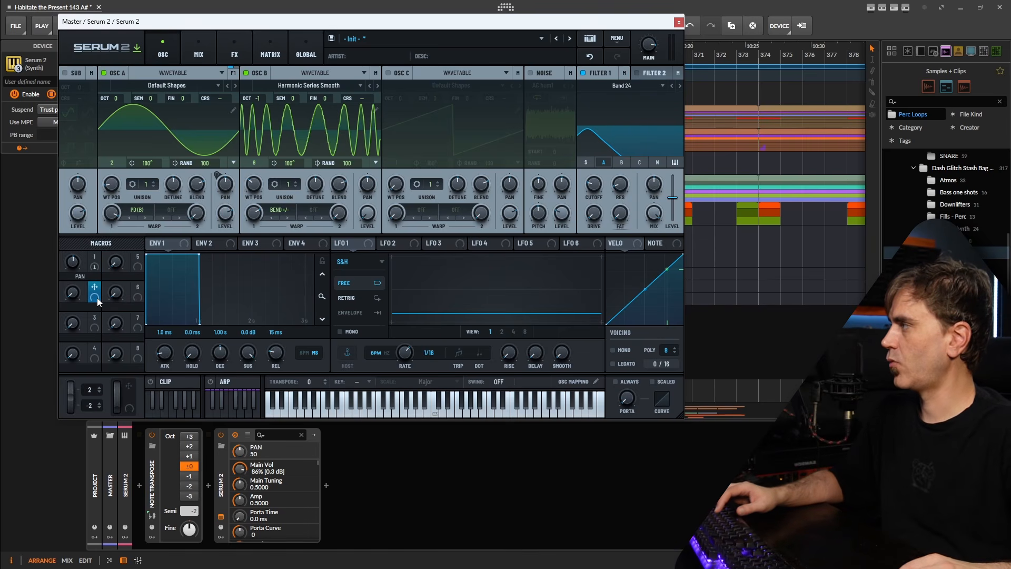
Route Macro 2 to oscillator A and B warp and B's wavetable position, settling it near 42
{"action": "left_click_drag", "start_coordinate": [97, 298], "coordinate": [110, 214]}
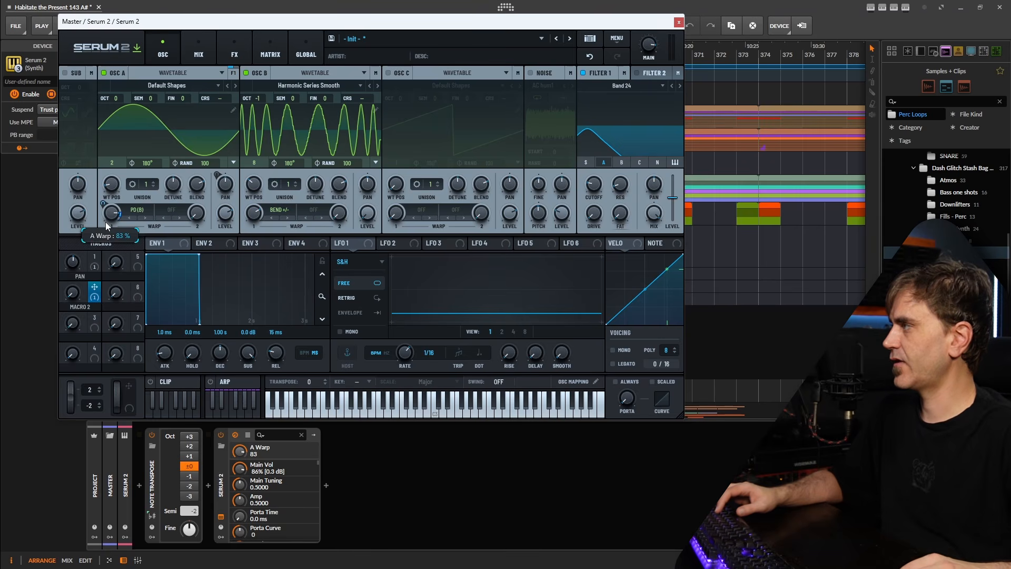
{"action": "left_click", "coordinate": [101, 198]}
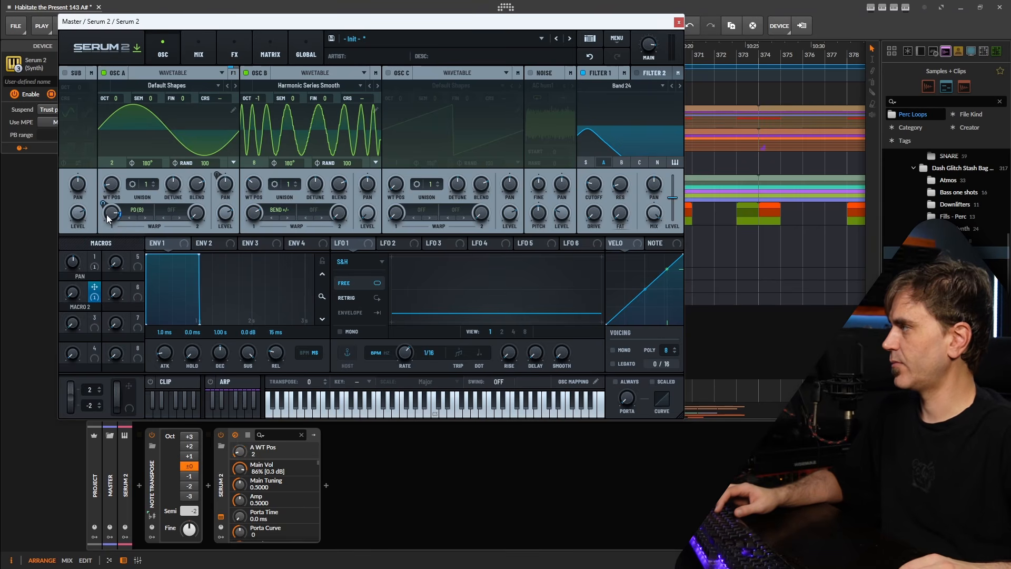
{"action": "left_click_drag", "start_coordinate": [95, 287], "coordinate": [255, 217]}
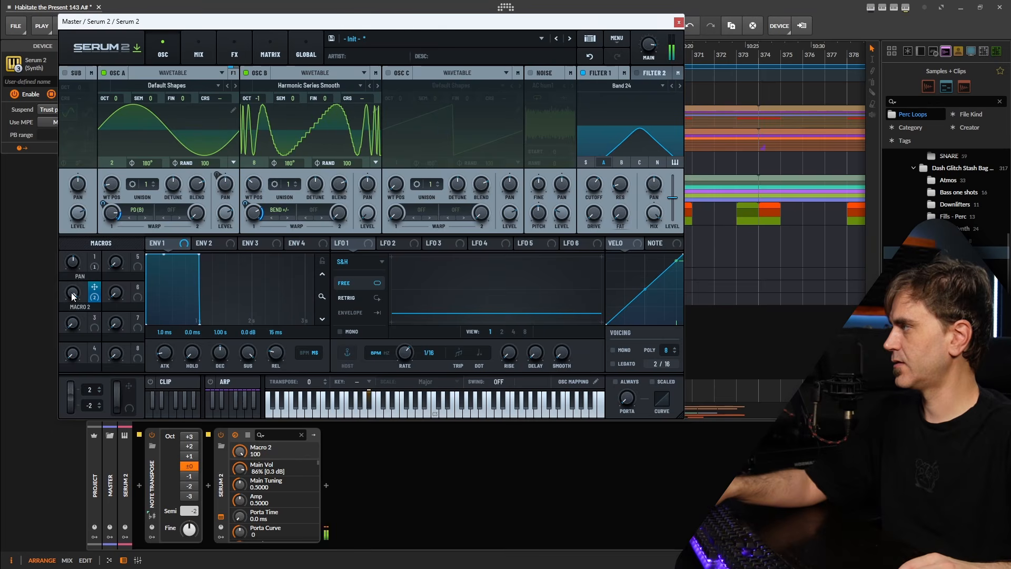
{"action": "left_click_drag", "start_coordinate": [72, 293], "coordinate": [87, 350]}
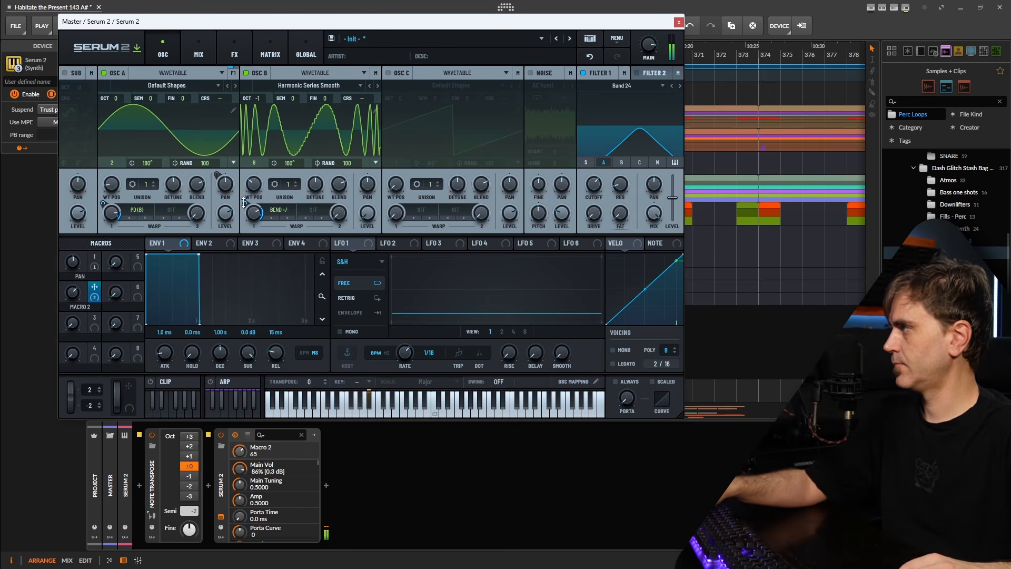
{"action": "left_click_drag", "start_coordinate": [244, 202], "coordinate": [244, 227]}
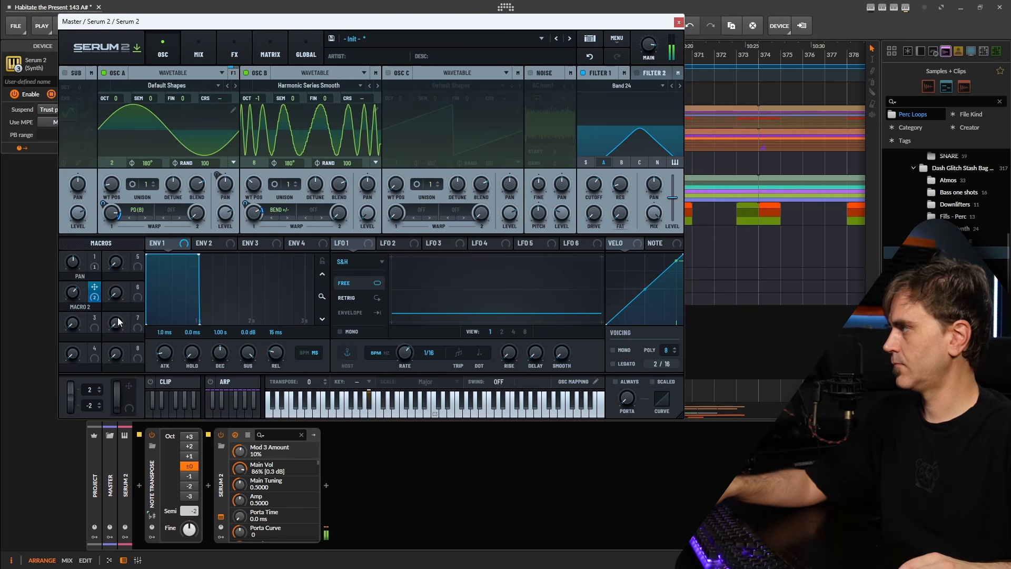
{"action": "left_click_drag", "start_coordinate": [133, 266], "coordinate": [230, 211]}
{"action": "left_click", "coordinate": [73, 295]}
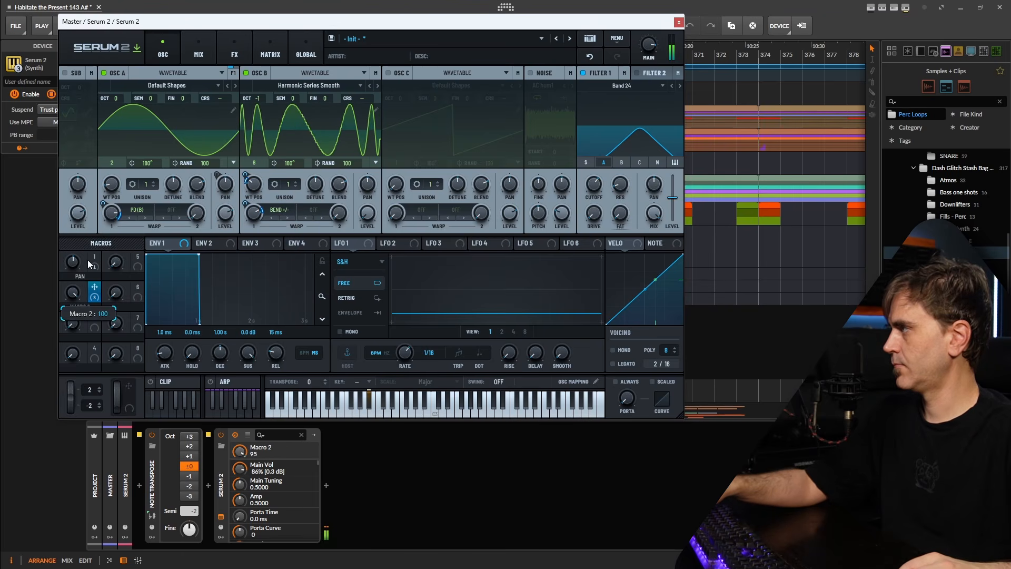
{"action": "left_click_drag", "start_coordinate": [85, 395], "coordinate": [132, 258]}
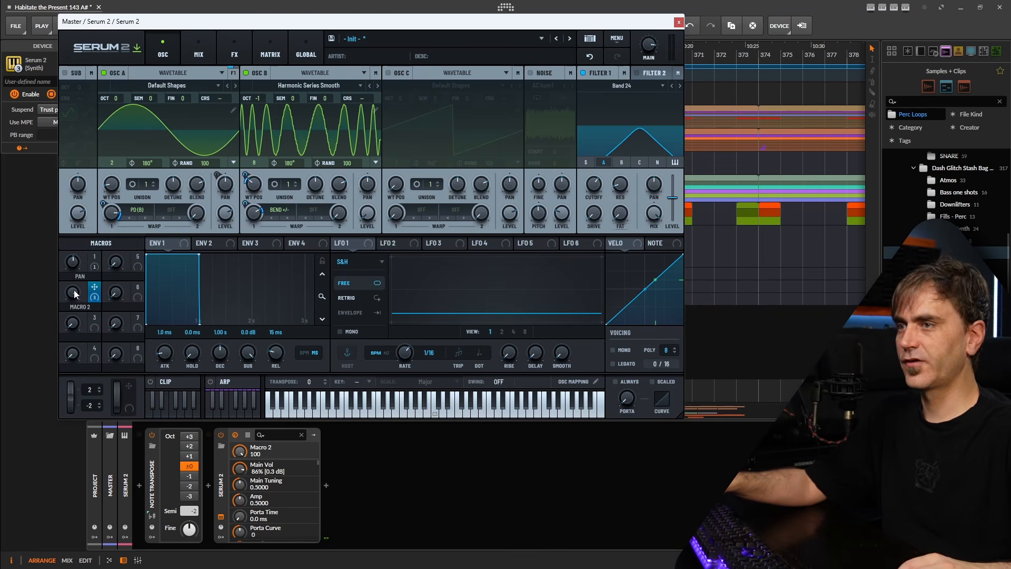
{"action": "left_click_drag", "start_coordinate": [79, 296], "coordinate": [78, 361]}
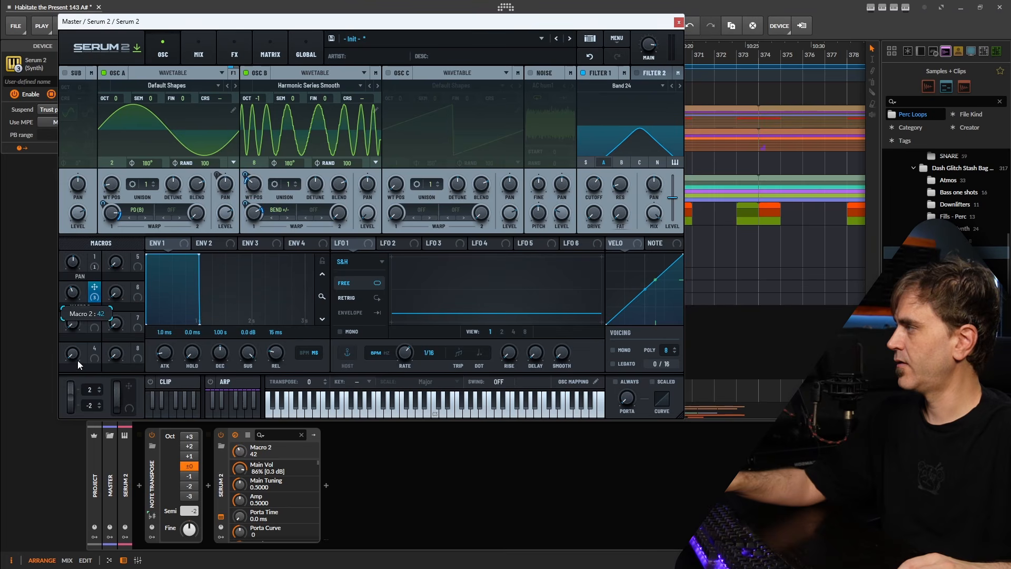
Rename the second macro to TIMBRE
{"action": "left_click", "coordinate": [74, 325]}
{"action": "double_click", "coordinate": [83, 307]}
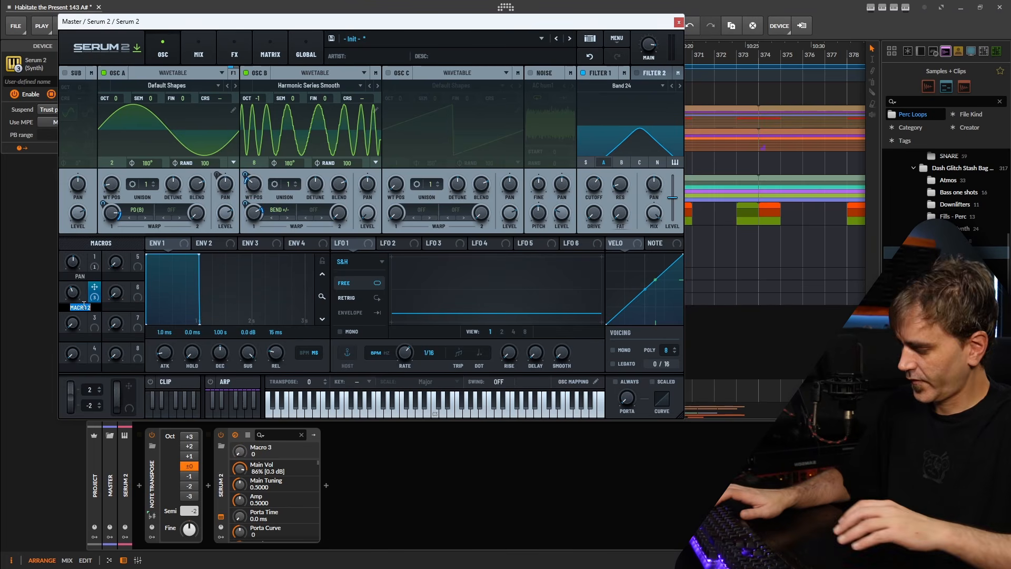
{"action": "type", "text": "TIMBRE"}
{"action": "key", "text": "Return"}
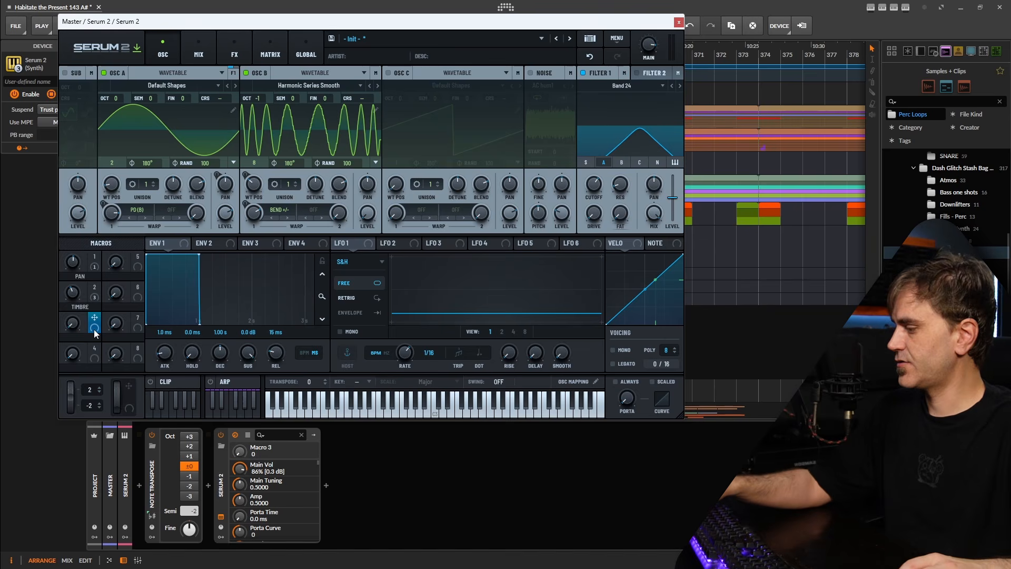
Route Macro 3 to Filter 1 cutoff, rename it Pressure, and set its modulation depth
{"action": "left_click_drag", "start_coordinate": [94, 318], "coordinate": [595, 184]}
{"action": "double_click", "coordinate": [80, 337]}
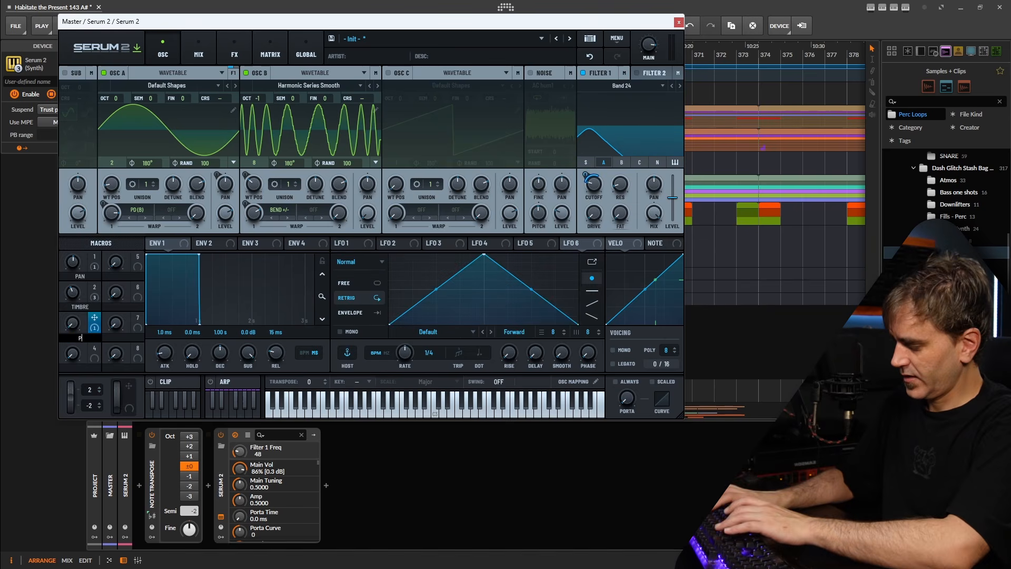
{"action": "type", "text": "Pressure"}
{"action": "key", "text": "Return"}
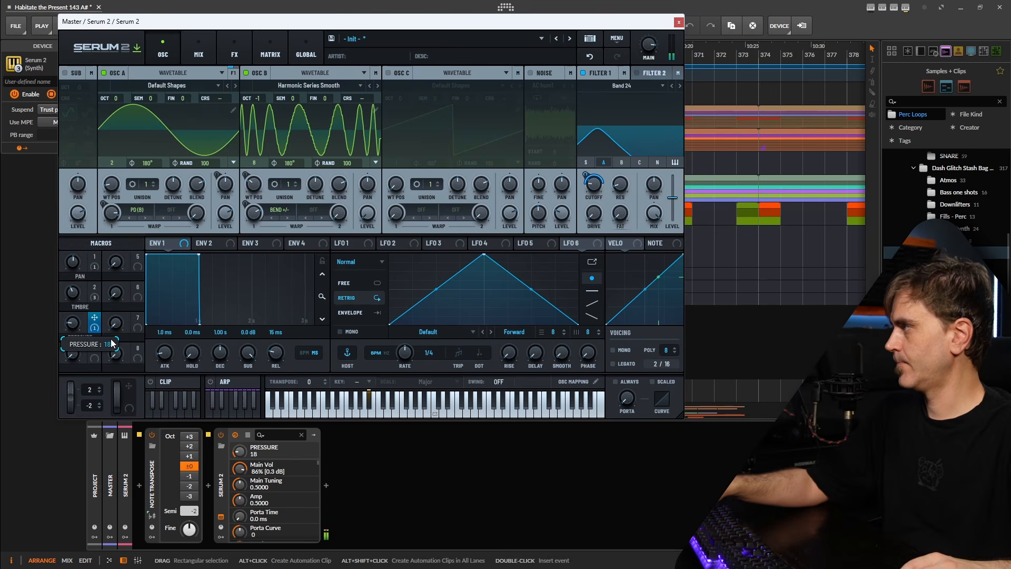
{"action": "left_click_drag", "start_coordinate": [110, 339], "coordinate": [136, 253]}
{"action": "left_click_drag", "start_coordinate": [585, 175], "coordinate": [590, 172]}
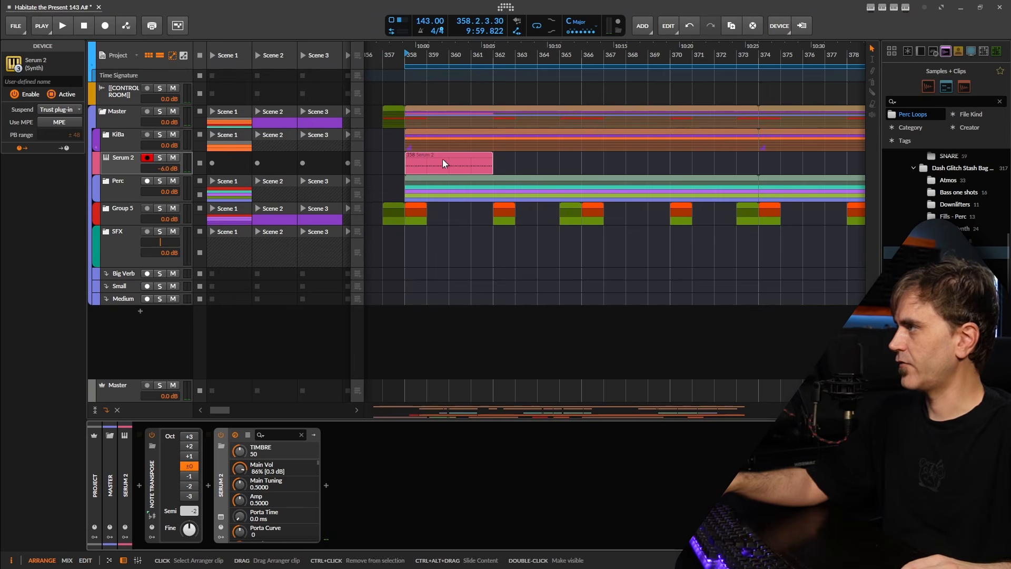
Copy the Serum 2 arranger clip into the Scene 1 launcher slot and launch it
{"action": "double_click", "coordinate": [440, 166]}
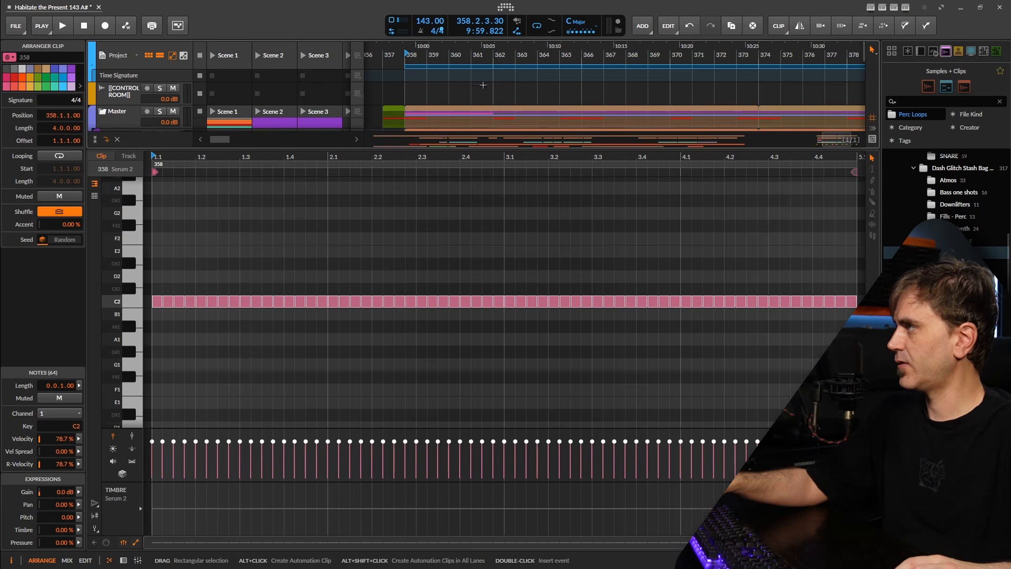
{"action": "scroll", "coordinate": [482, 85], "scroll_direction": "down", "scroll_amount": 2}
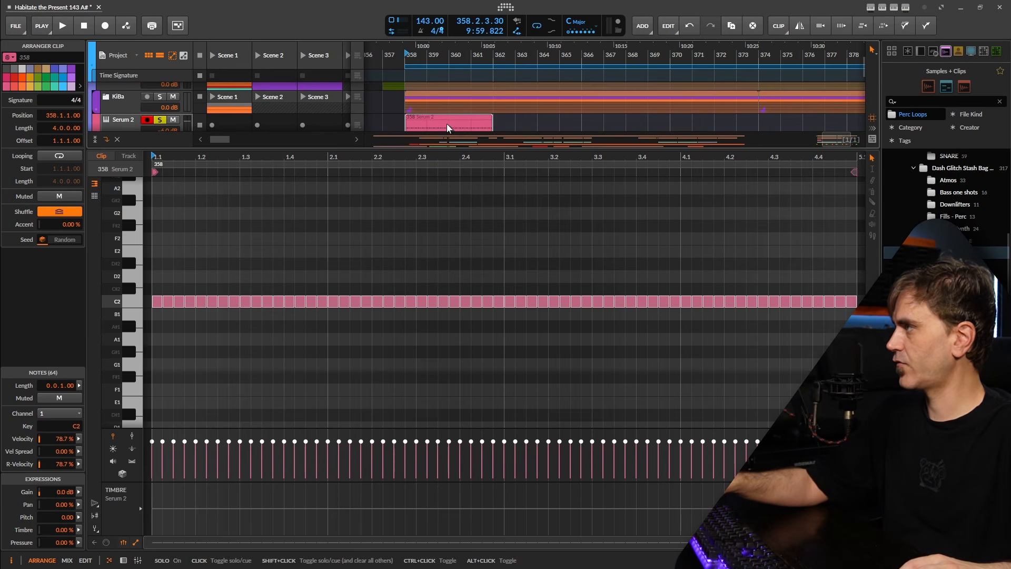
{"action": "left_click_drag", "start_coordinate": [447, 125], "coordinate": [228, 110]}
{"action": "left_click", "coordinate": [211, 105]}
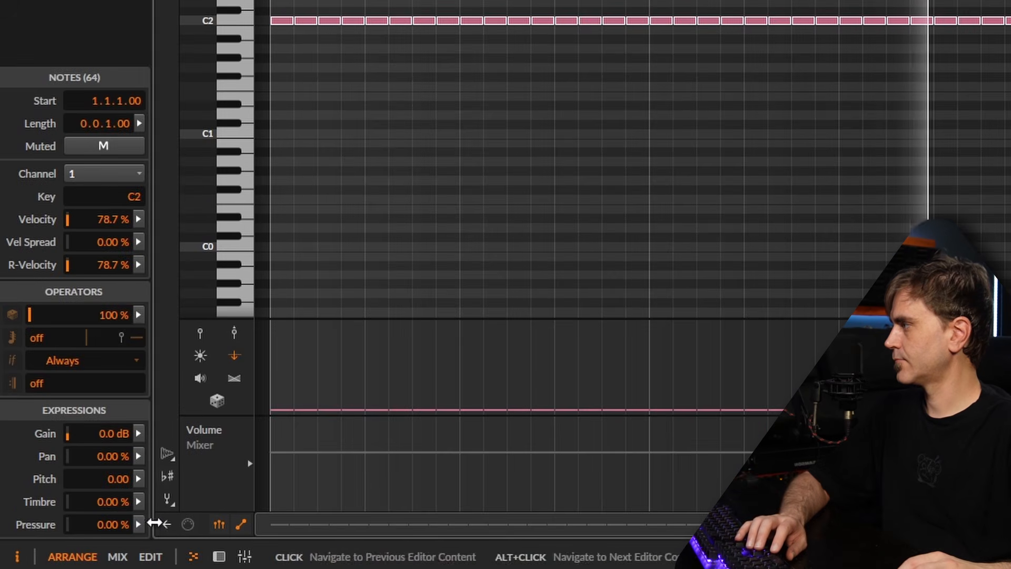
Randomize the 64 C2 notes' pressure to about 19% average and audition the result
{"action": "left_click", "coordinate": [78, 542]}
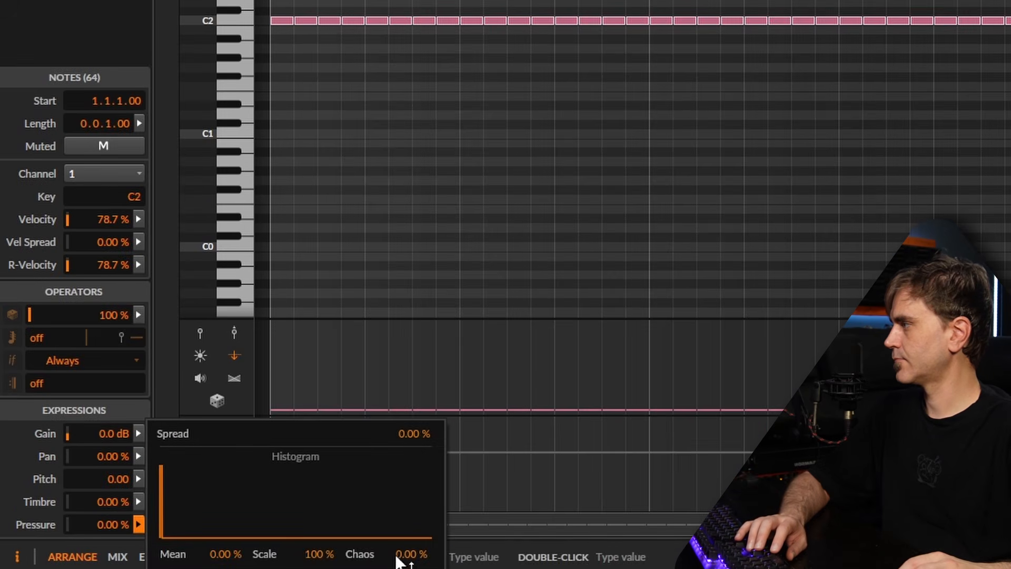
{"action": "left_click_drag", "start_coordinate": [400, 551], "coordinate": [400, 495]}
{"action": "left_click_drag", "start_coordinate": [399, 551], "coordinate": [400, 495]}
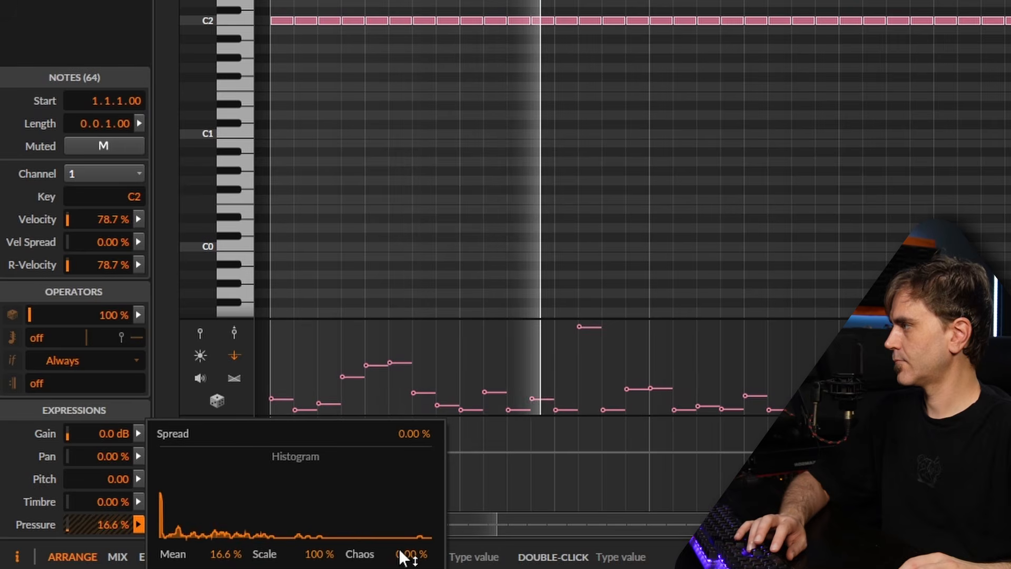
{"action": "left_click_drag", "start_coordinate": [400, 551], "coordinate": [402, 527]}
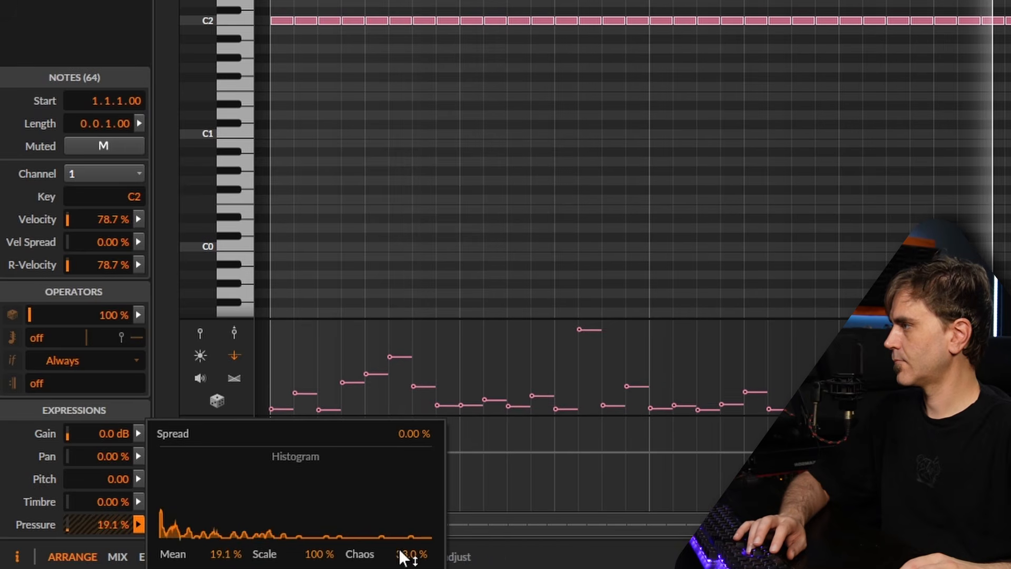
{"action": "left_click", "coordinate": [648, 199]}
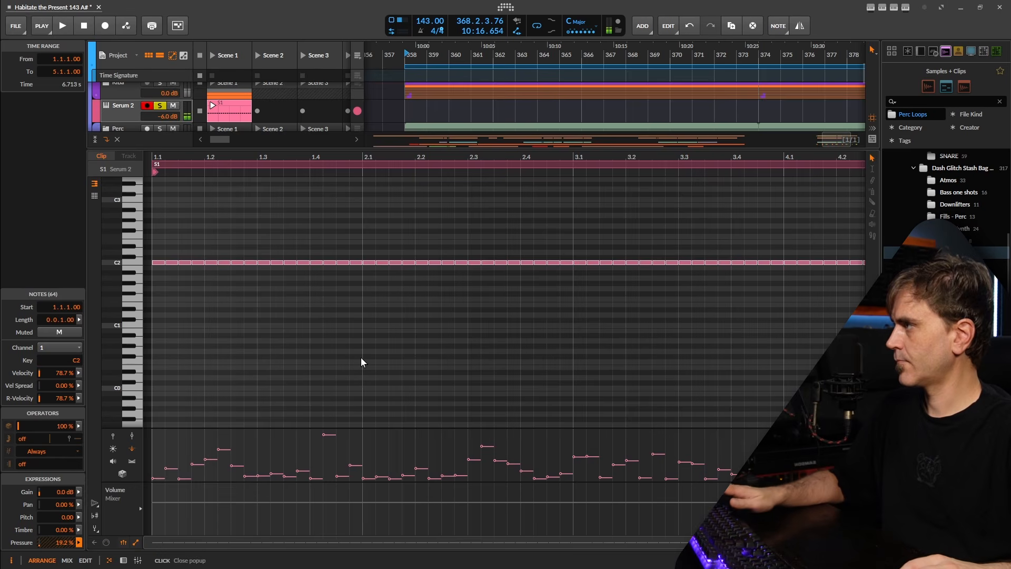
{"action": "key", "text": "space"}
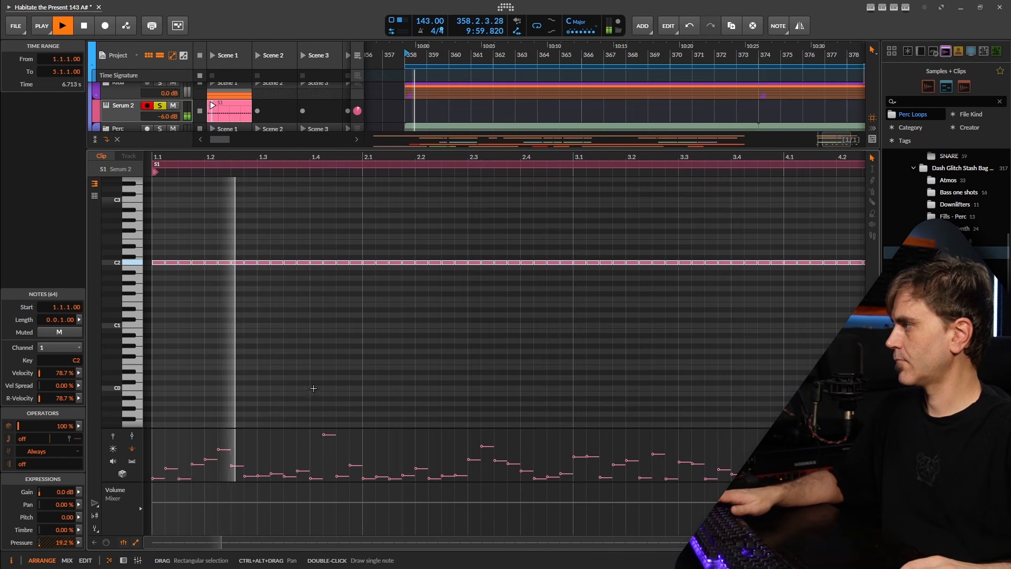
{"action": "key", "text": "d"}
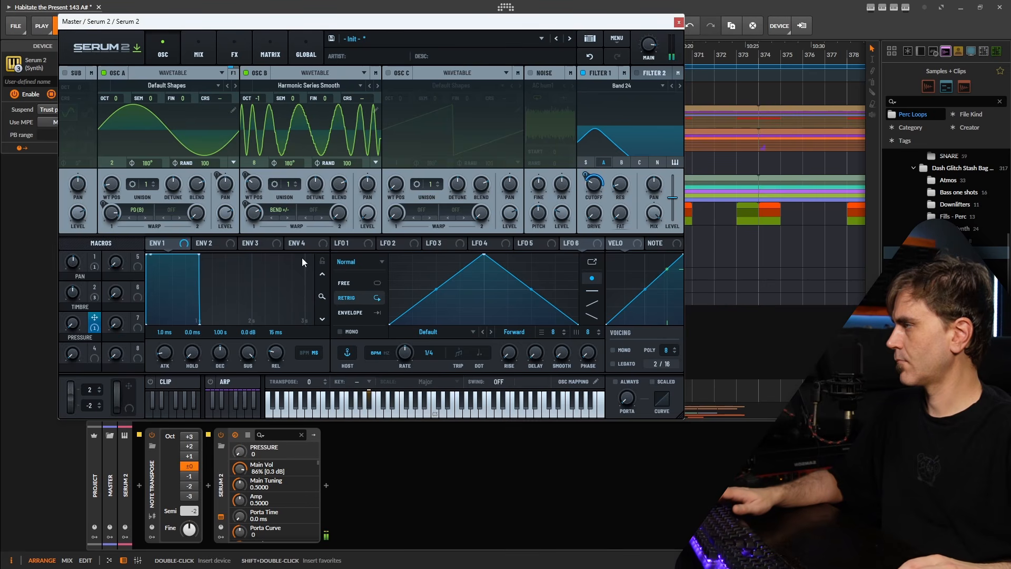
Randomize the 64 C2 notes' timbre expression and audition the clip
{"action": "left_click", "coordinate": [679, 22]}
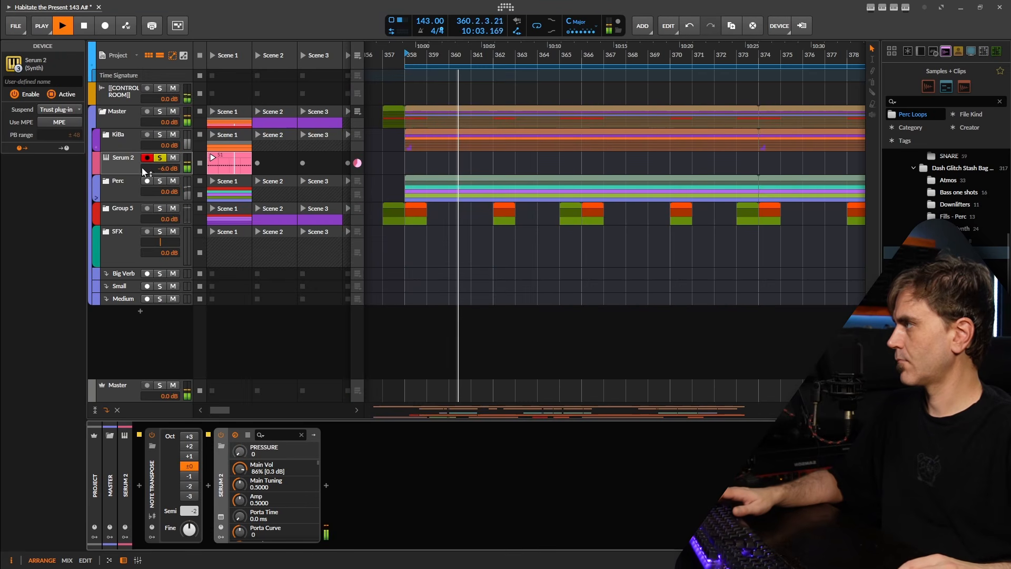
{"action": "key", "text": "e"}
{"action": "left_click", "coordinate": [79, 530]}
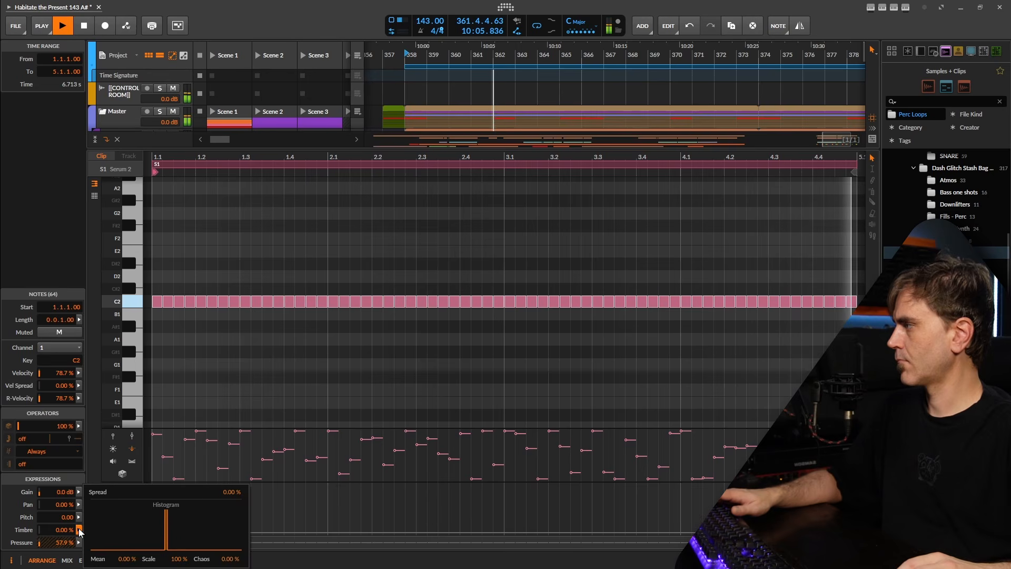
{"action": "left_click_drag", "start_coordinate": [231, 560], "coordinate": [231, 511]}
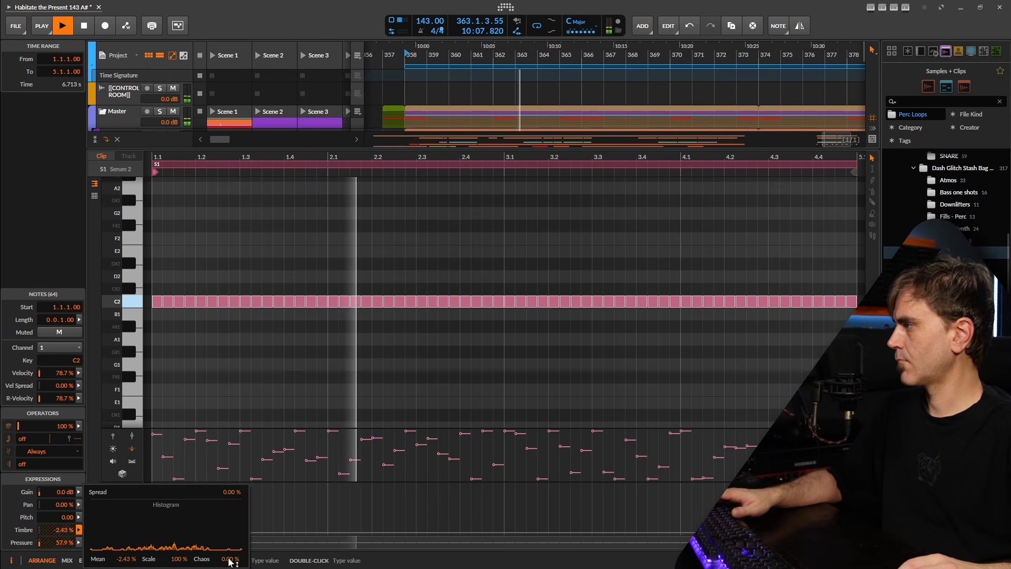
{"action": "key", "text": "space"}
{"action": "key", "text": "space"}
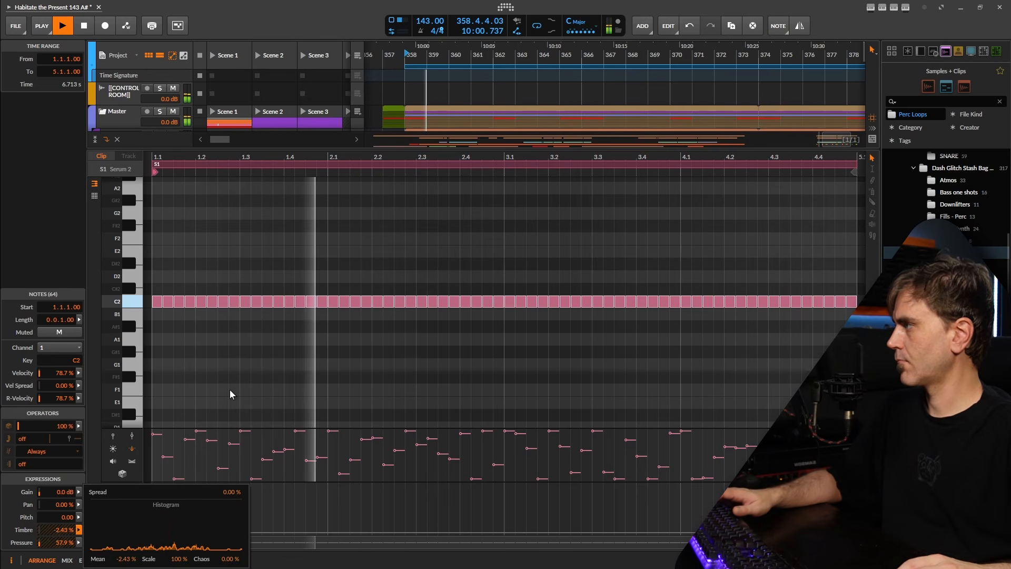
{"action": "left_click", "coordinate": [215, 345]}
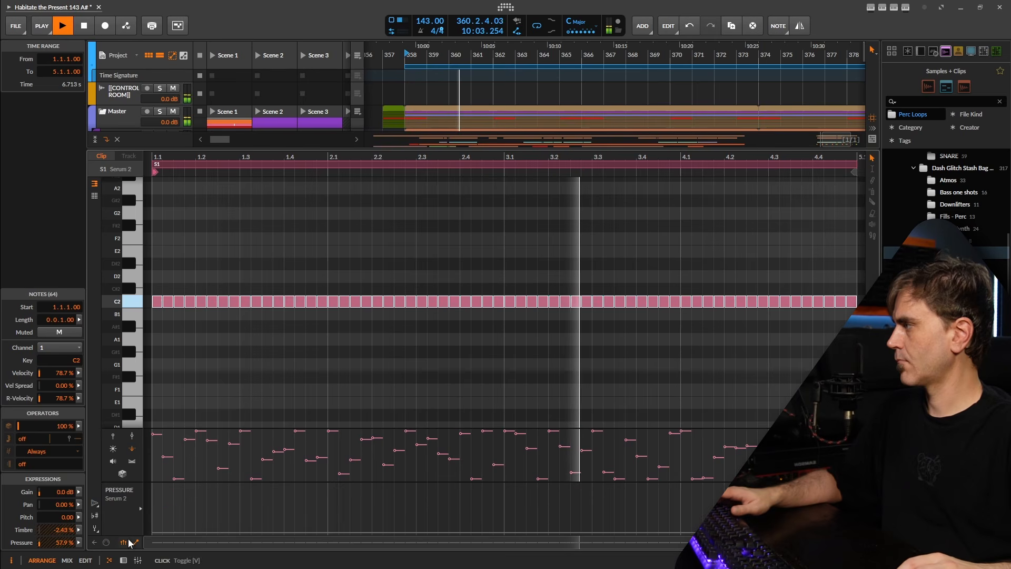
{"action": "key", "text": "space"}
Randomize the notes' pan expression, then show the Serum 2 track's device chain
{"action": "left_click", "coordinate": [78, 505]}
{"action": "key", "text": "space"}
{"action": "left_click_drag", "start_coordinate": [229, 560], "coordinate": [229, 506]}
{"action": "key", "text": "space"}
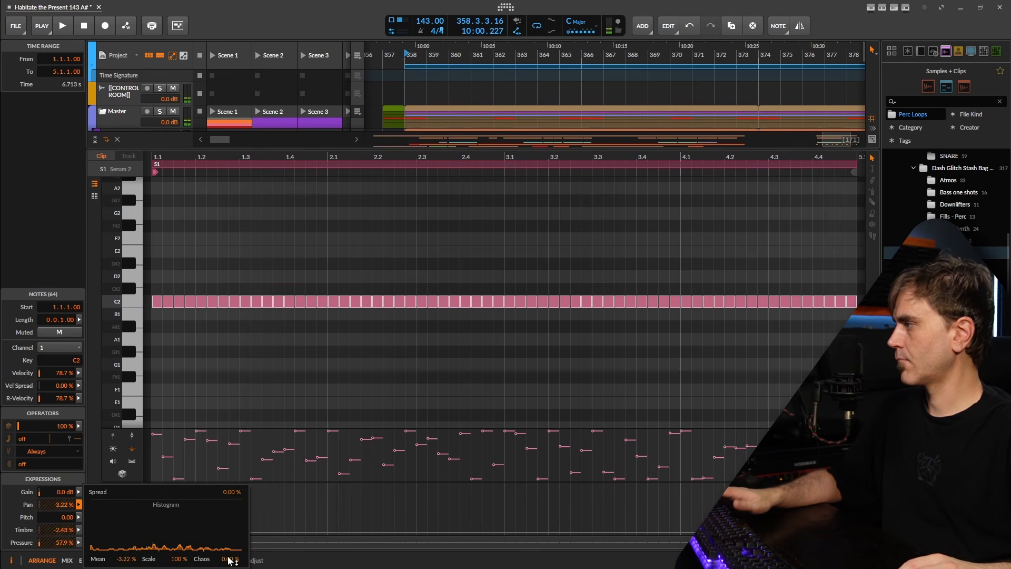
{"action": "key", "text": "space"}
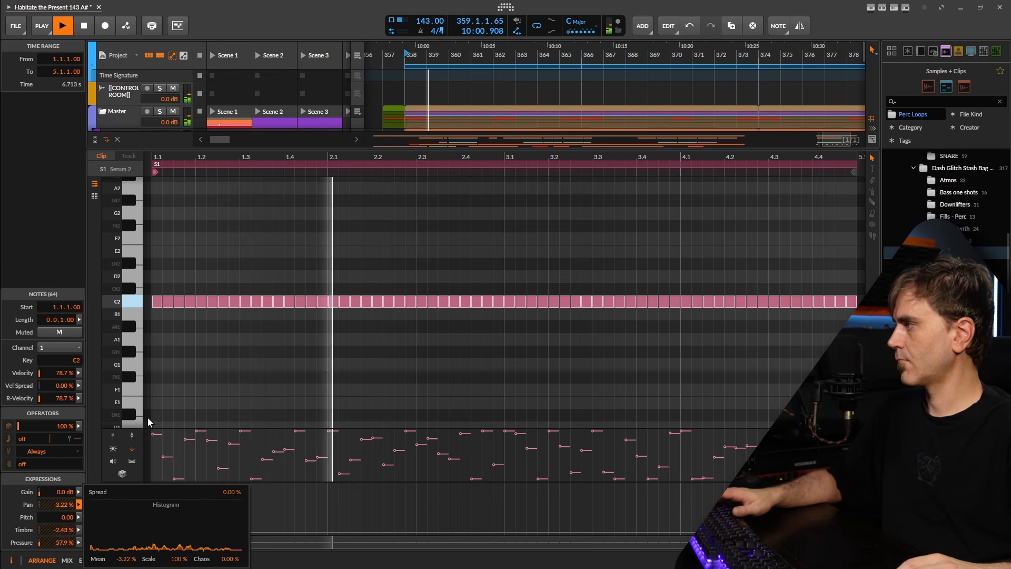
{"action": "left_click", "coordinate": [164, 441]}
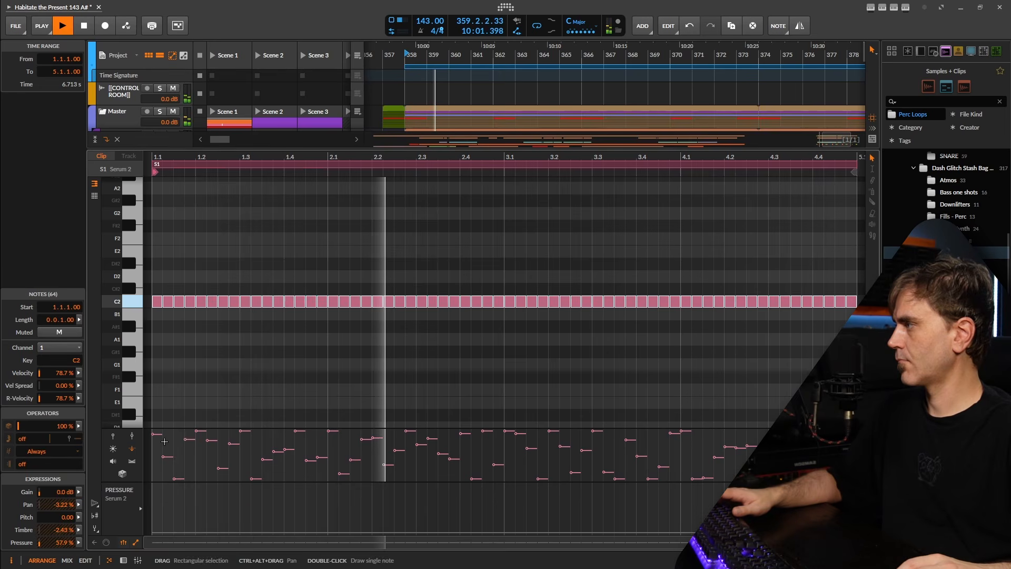
{"action": "left_click", "coordinate": [123, 561]}
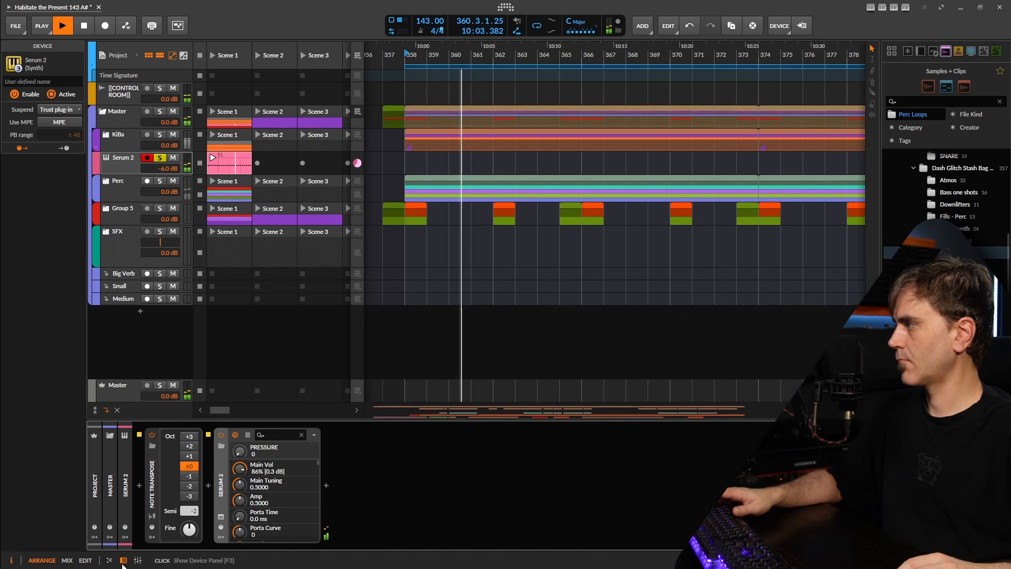
Shape Serum 2's Env 1 into a pluck with 7.2 ms decay and −∞ sustain
{"action": "left_click", "coordinate": [221, 519]}
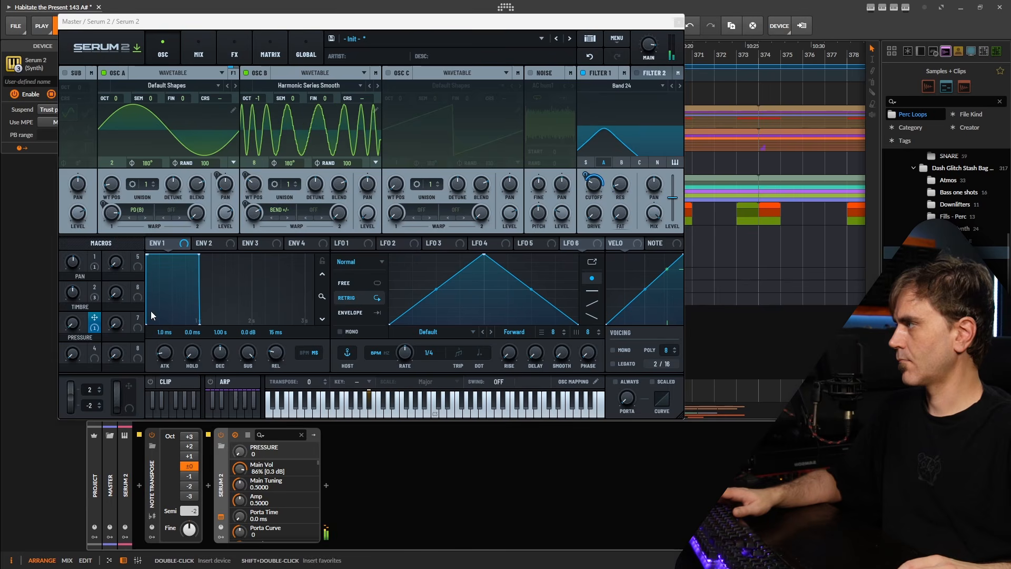
{"action": "left_click_drag", "start_coordinate": [75, 325], "coordinate": [80, 308]}
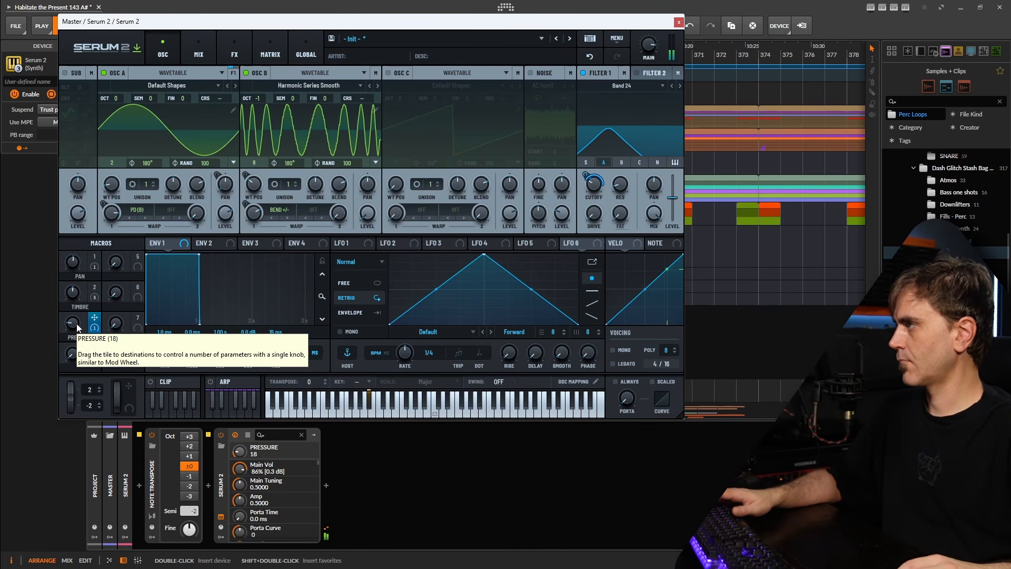
{"action": "left_click_drag", "start_coordinate": [77, 323], "coordinate": [69, 337]}
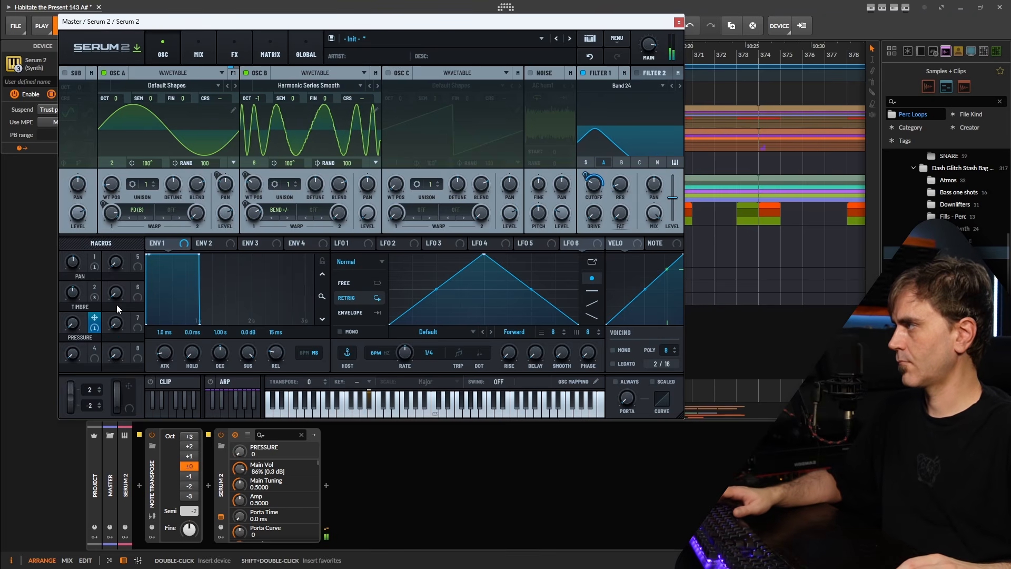
{"action": "left_click", "coordinate": [322, 260]}
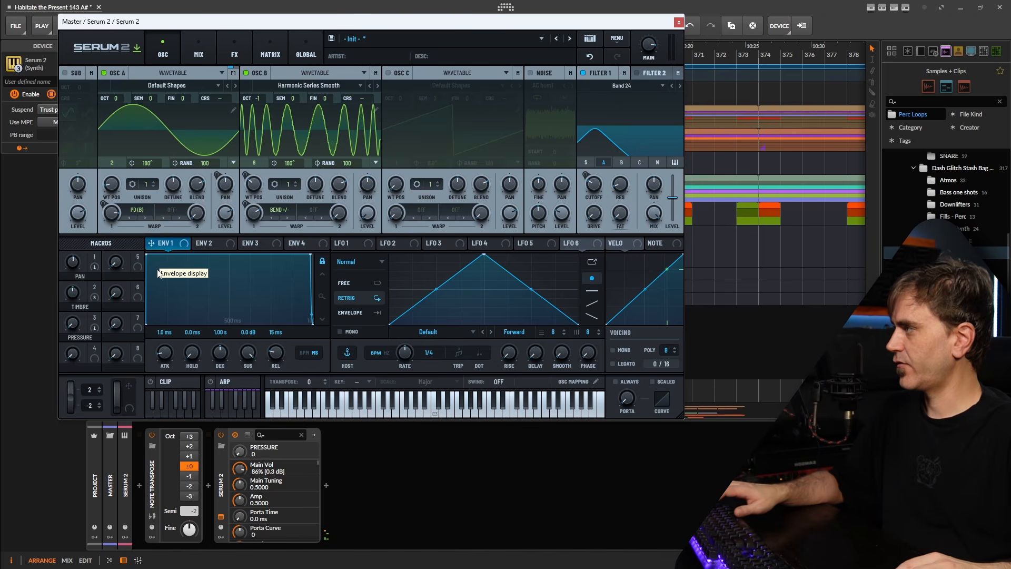
{"action": "left_click_drag", "start_coordinate": [247, 355], "coordinate": [221, 375]}
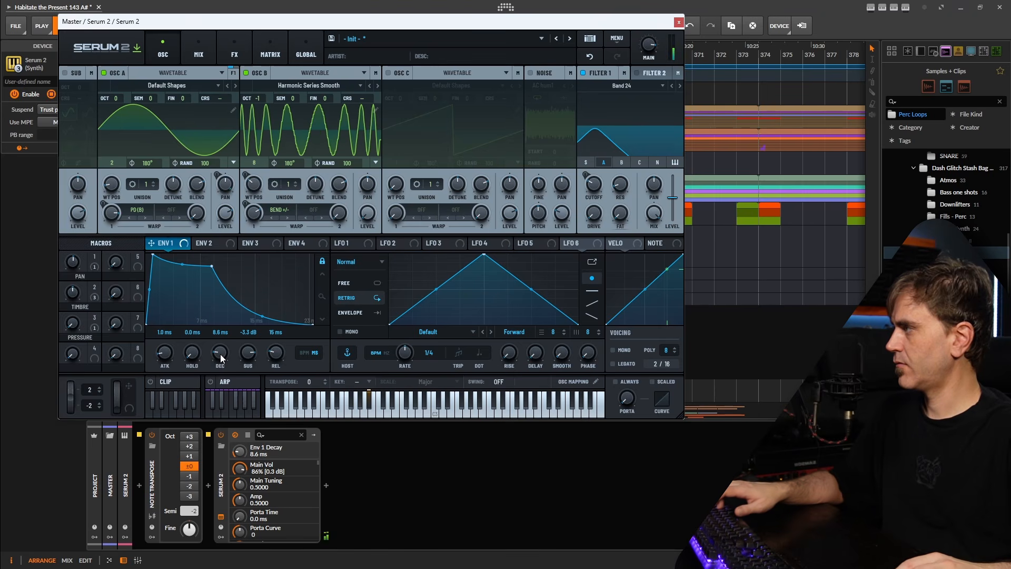
{"action": "left_click_drag", "start_coordinate": [220, 352], "coordinate": [255, 510]}
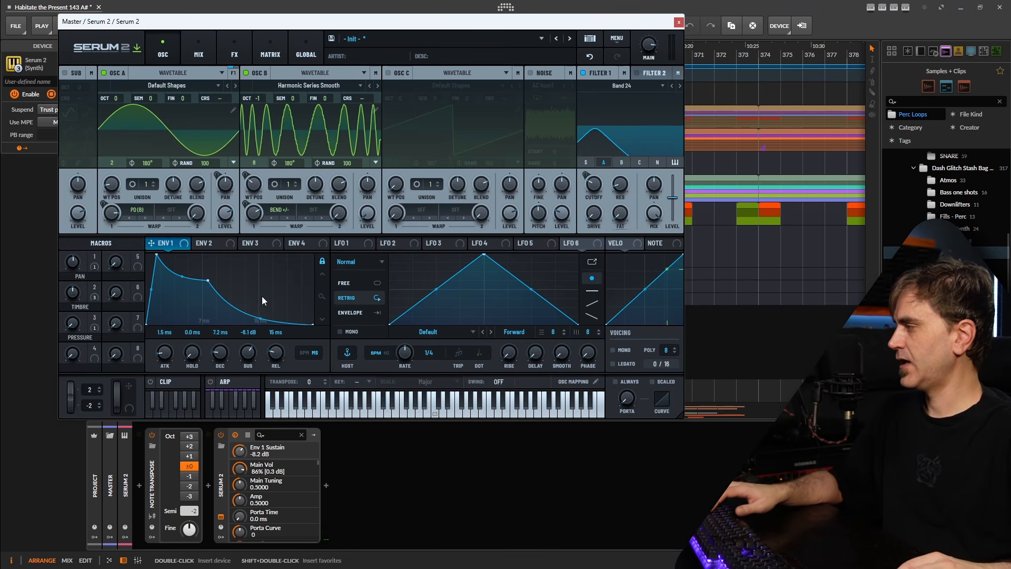
{"action": "left_click_drag", "start_coordinate": [261, 296], "coordinate": [249, 397]}
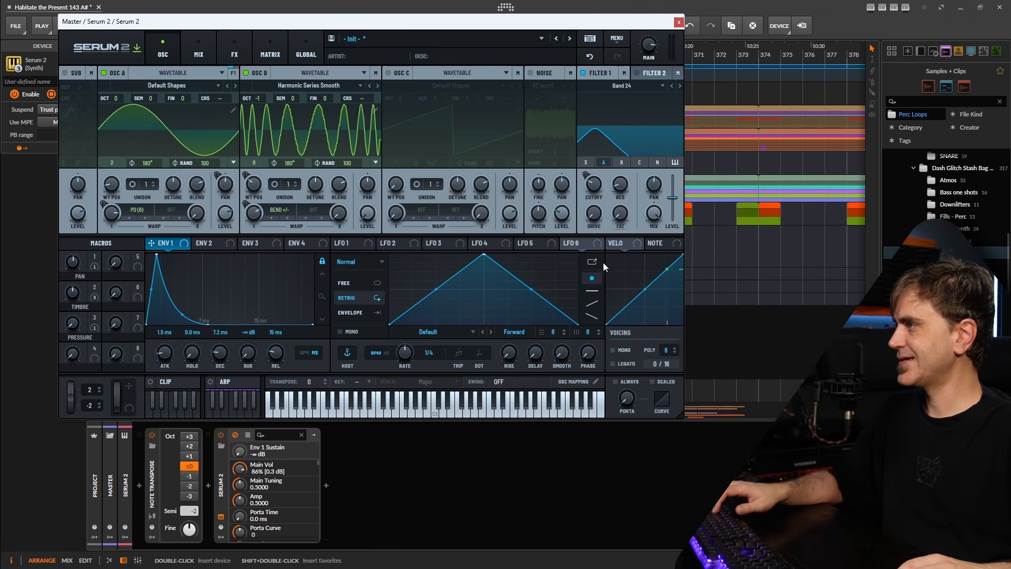
Make velocity modulate Env 1 sustain with a much steeper curve, then open clip S1's notes
{"action": "left_click_drag", "start_coordinate": [631, 242], "coordinate": [249, 356]}
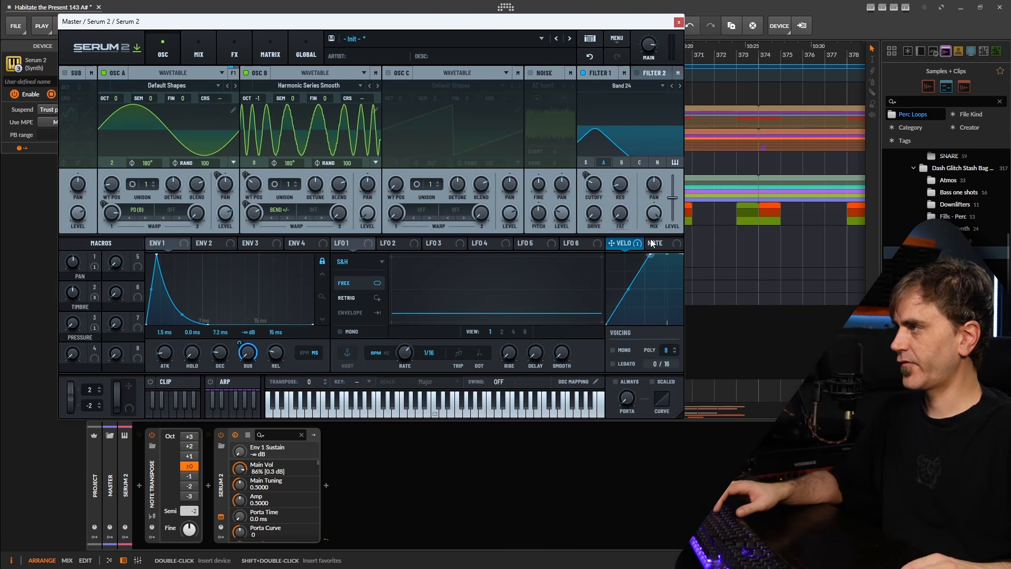
{"action": "left_click_drag", "start_coordinate": [630, 299], "coordinate": [642, 347]}
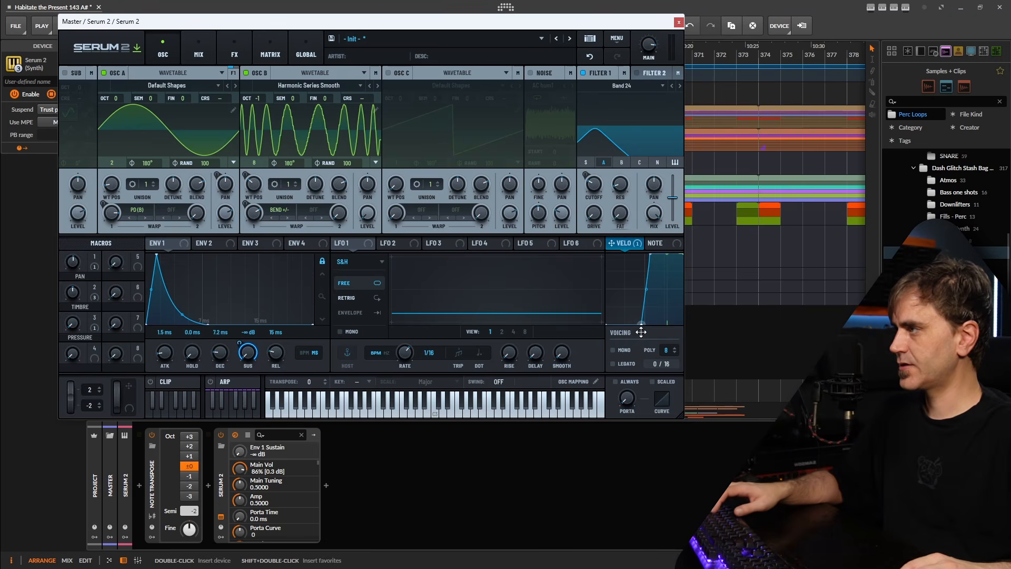
{"action": "key", "text": "Escape"}
{"action": "double_click", "coordinate": [245, 163]}
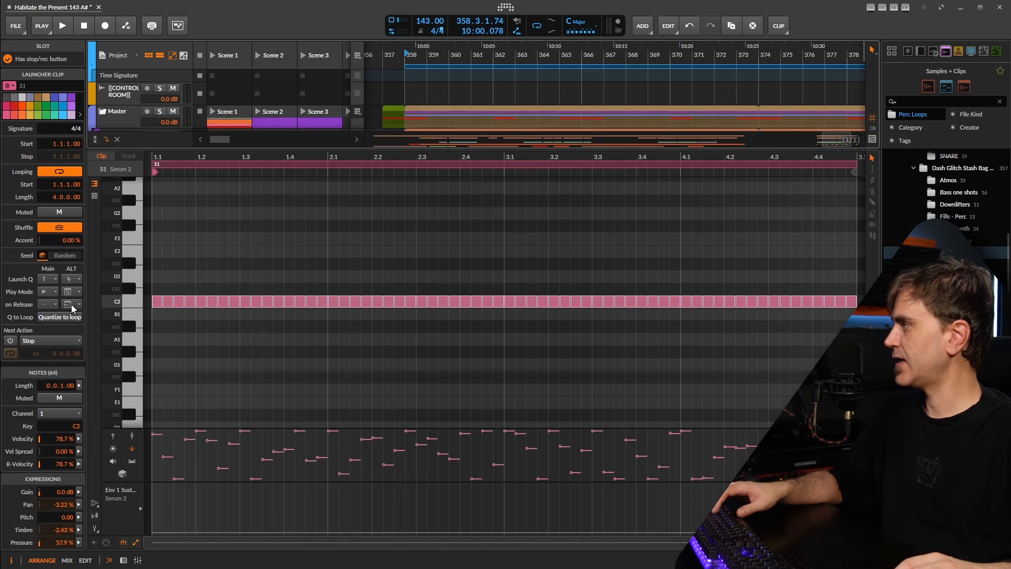
Randomize all 64 C2 notes' velocities to about 60.5% average and audition them
{"action": "left_click", "coordinate": [336, 244]}
{"action": "key", "text": "ctrl+a"}
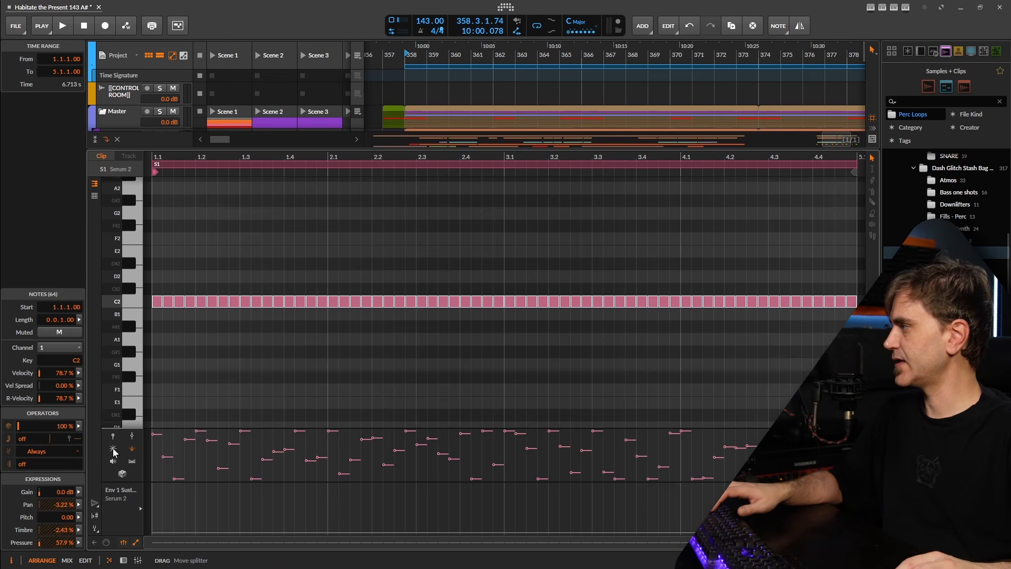
{"action": "left_click", "coordinate": [78, 374]}
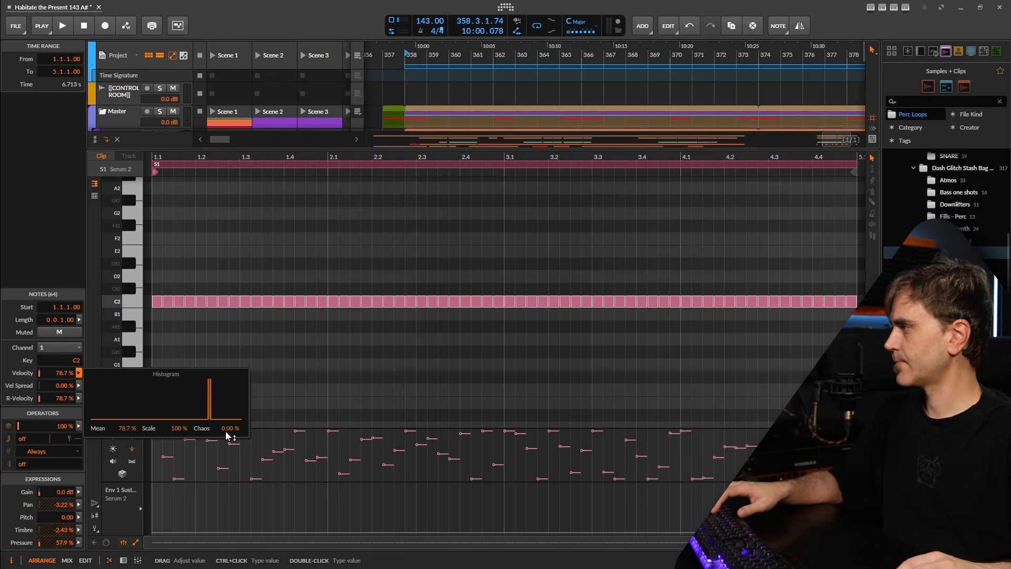
{"action": "left_click_drag", "start_coordinate": [229, 435], "coordinate": [231, 421]}
{"action": "key", "text": "space"}
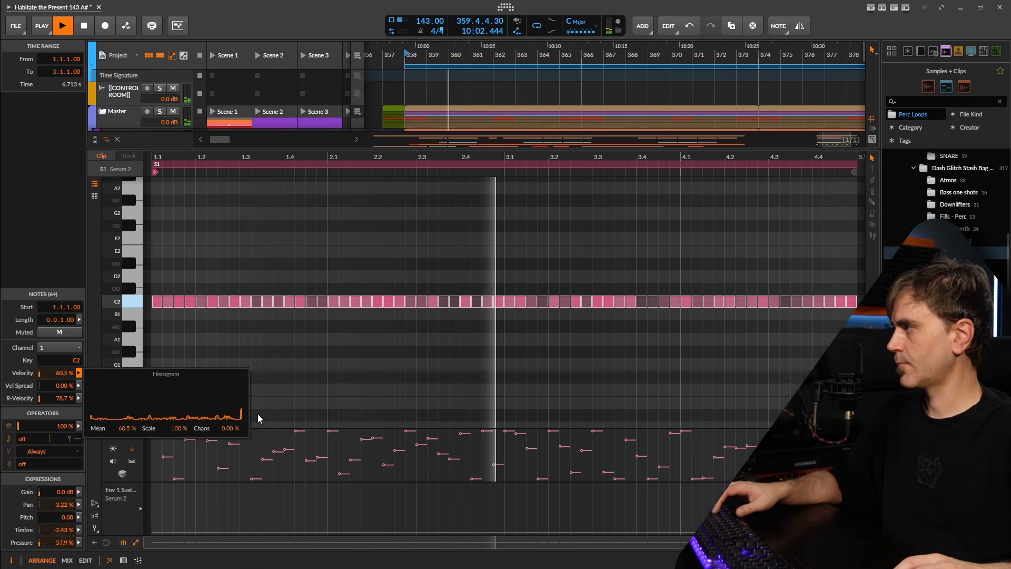
{"action": "left_click", "coordinate": [350, 375]}
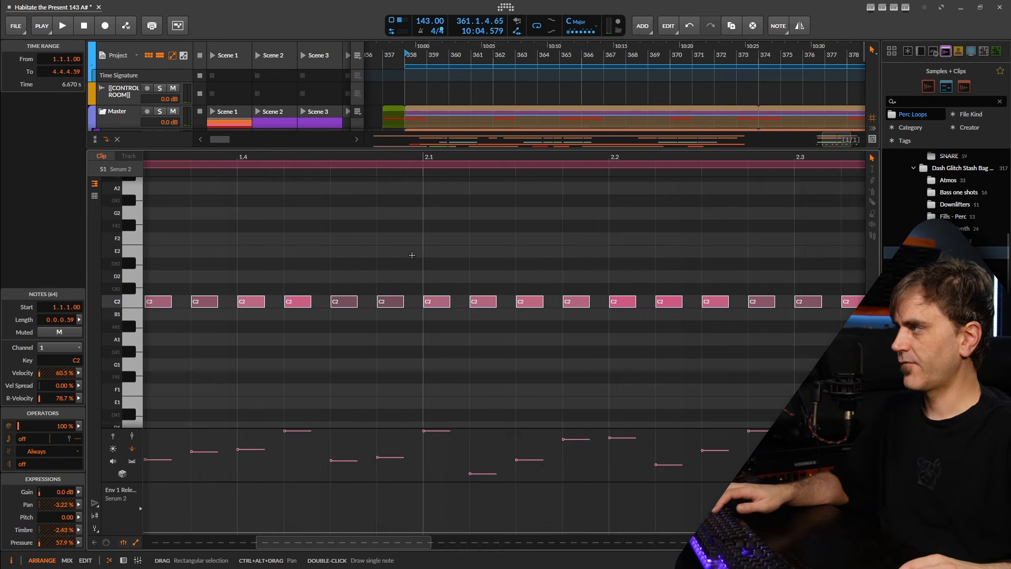
Inspect individual notes, reselect all 64, and show the Serum 2 device chain
{"action": "left_click_drag", "start_coordinate": [413, 254], "coordinate": [381, 364]}
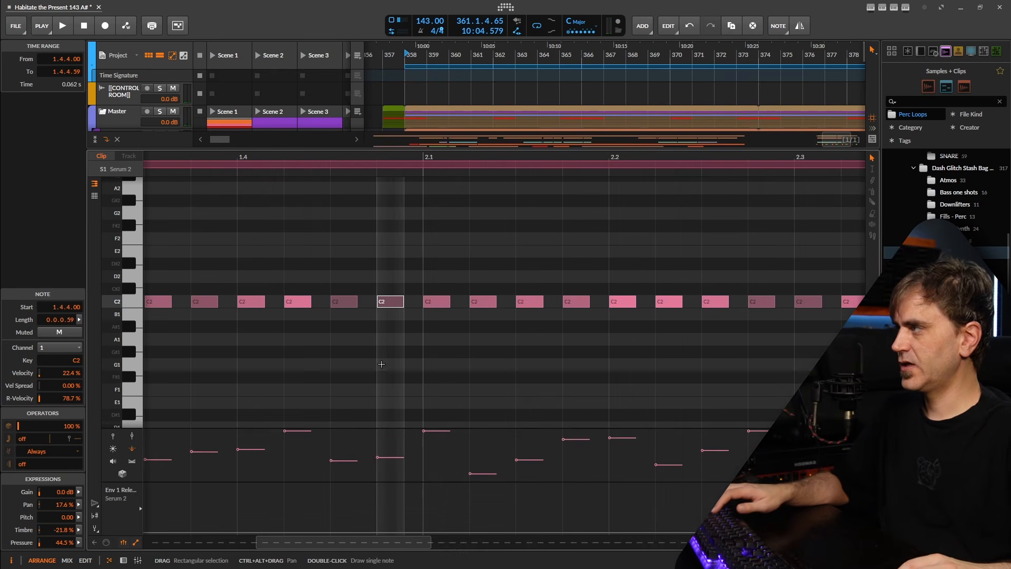
{"action": "left_click_drag", "start_coordinate": [414, 268], "coordinate": [392, 329]}
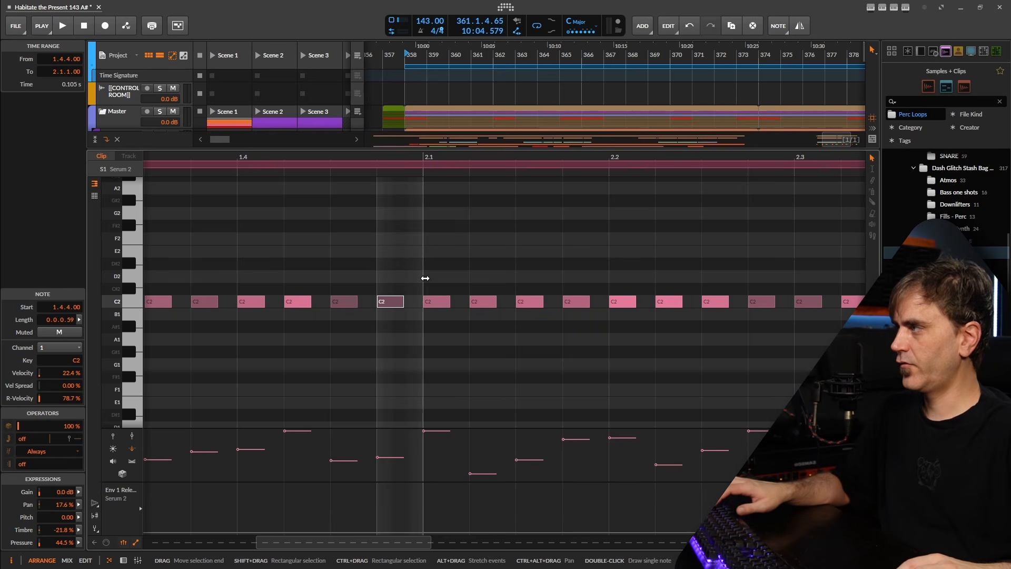
{"action": "left_click_drag", "start_coordinate": [408, 284], "coordinate": [388, 326]}
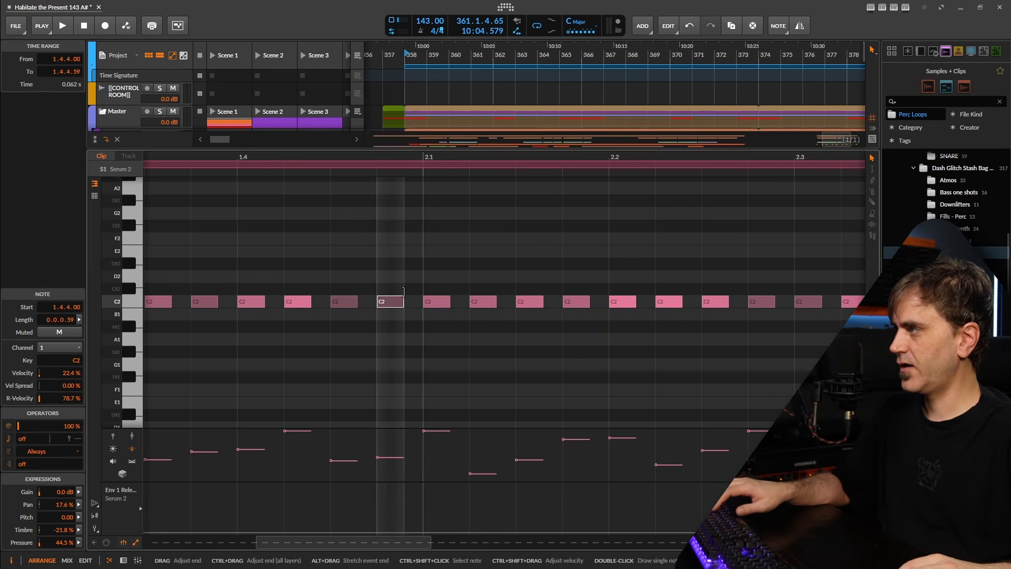
{"action": "left_click", "coordinate": [444, 304]}
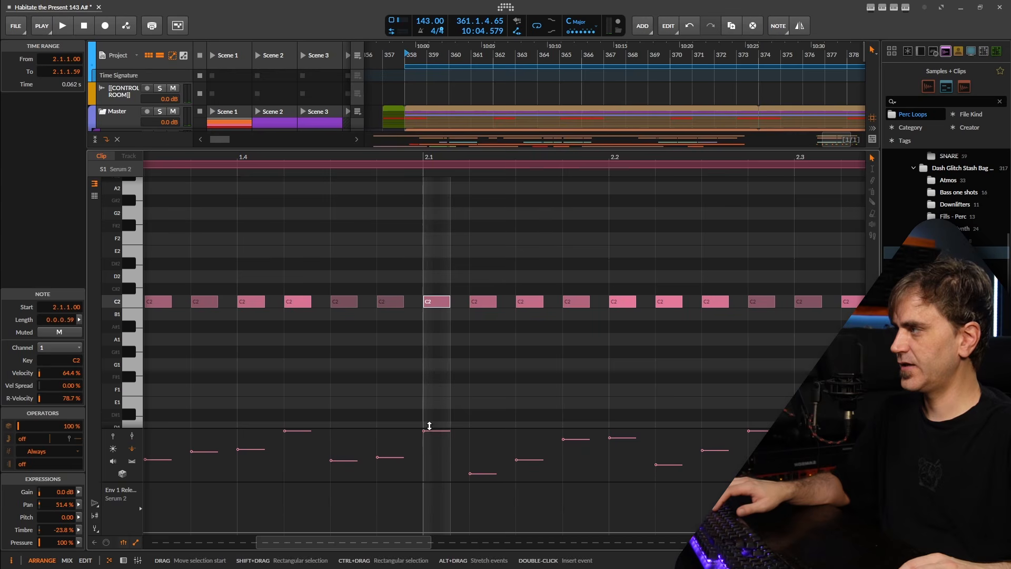
{"action": "left_click", "coordinate": [404, 344]}
{"action": "scroll", "coordinate": [436, 337], "scroll_direction": "down", "scroll_amount": 5}
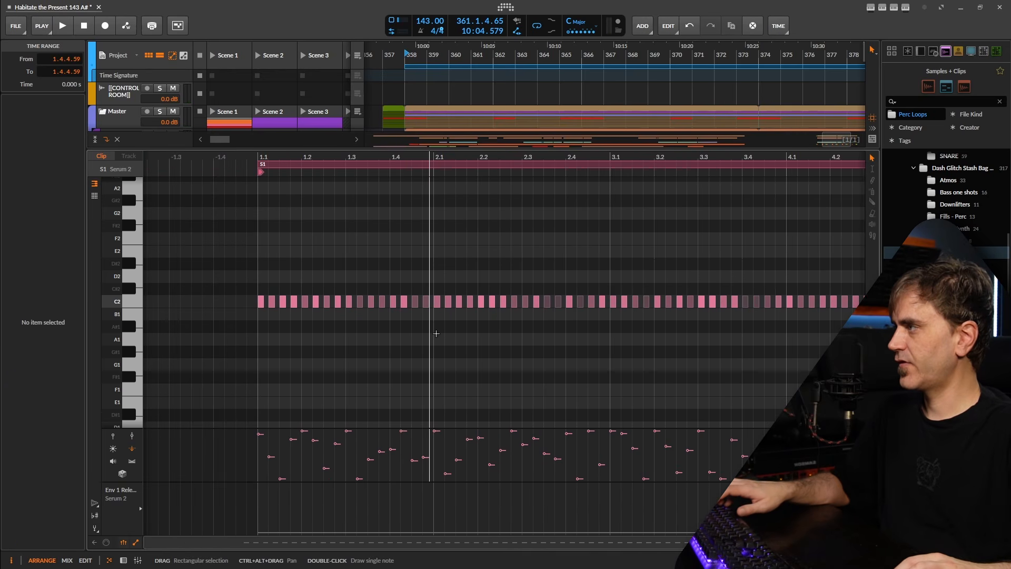
{"action": "left_click", "coordinate": [431, 331]}
{"action": "scroll", "coordinate": [428, 324], "scroll_direction": "up", "scroll_amount": 5}
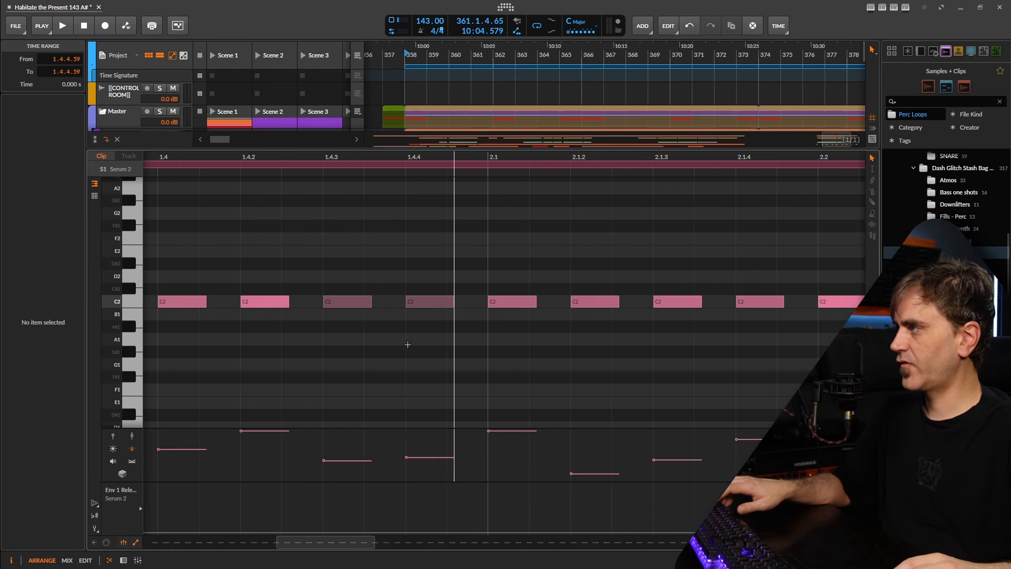
{"action": "scroll", "coordinate": [456, 327], "scroll_direction": "down", "scroll_amount": 5}
{"action": "key", "text": "ctrl+a"}
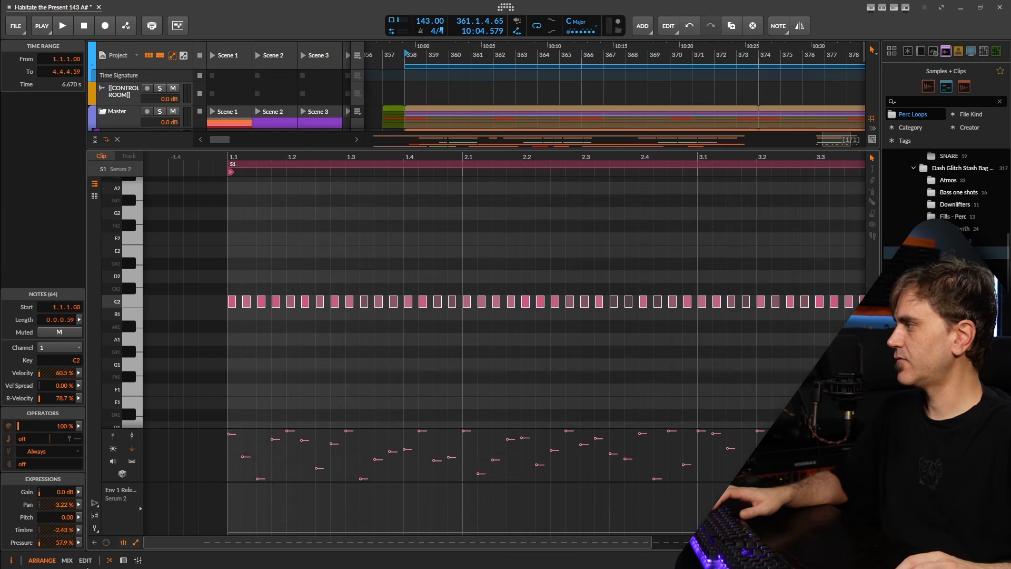
{"action": "left_click", "coordinate": [124, 561]}
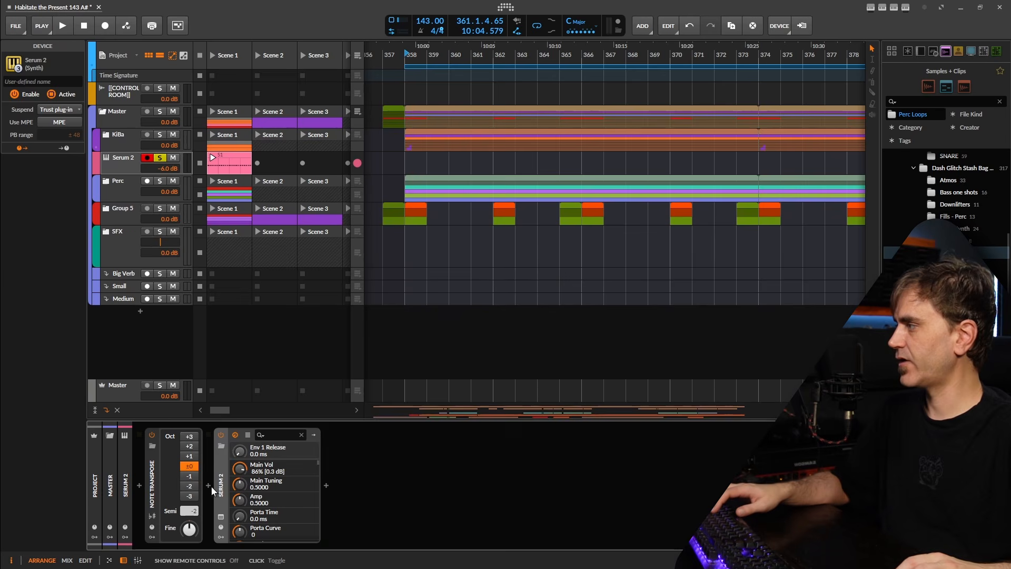
Set Serum 2's Env 1 release to 13 ms and close the plug-in window
{"action": "left_click", "coordinate": [222, 517]}
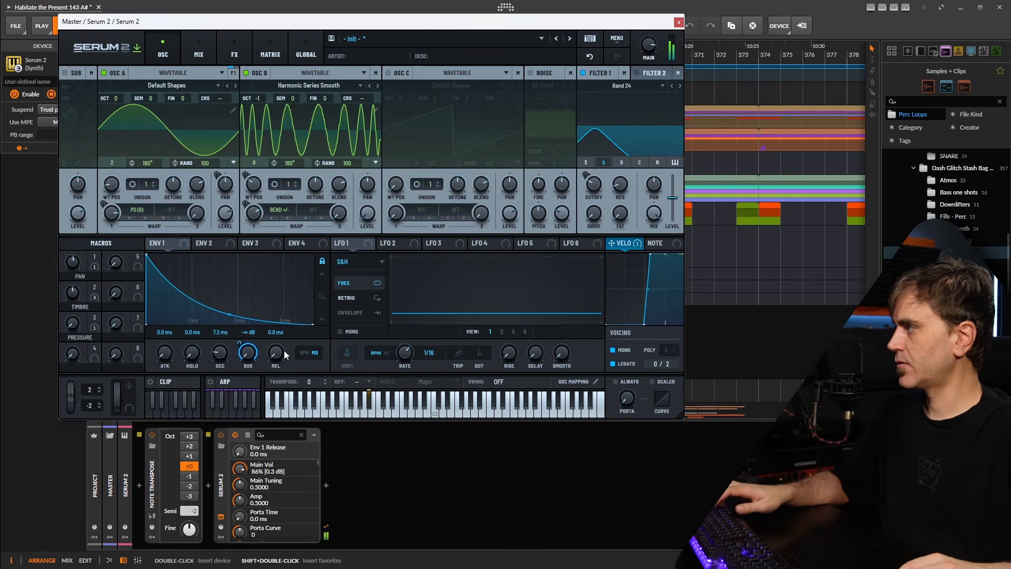
{"action": "mouse_move", "coordinate": [283, 350]}
{"action": "left_mouse_down"}
{"action": "mouse_move", "coordinate": [302, 343]}
{"action": "mouse_move", "coordinate": [291, 352]}
{"action": "left_mouse_up"}
{"action": "left_click_drag", "start_coordinate": [291, 334], "coordinate": [274, 360]}
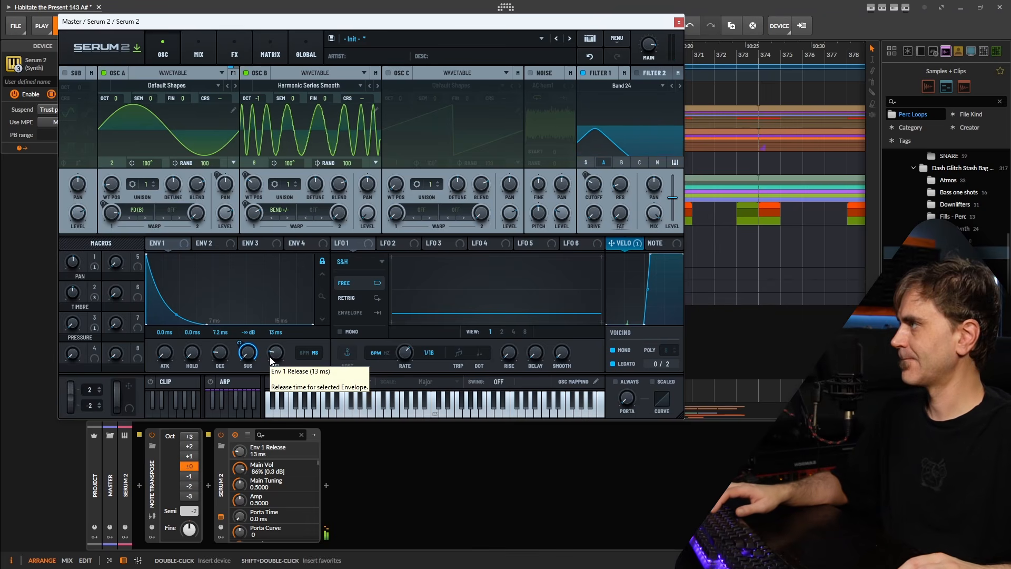
{"action": "left_click", "coordinate": [238, 166]}
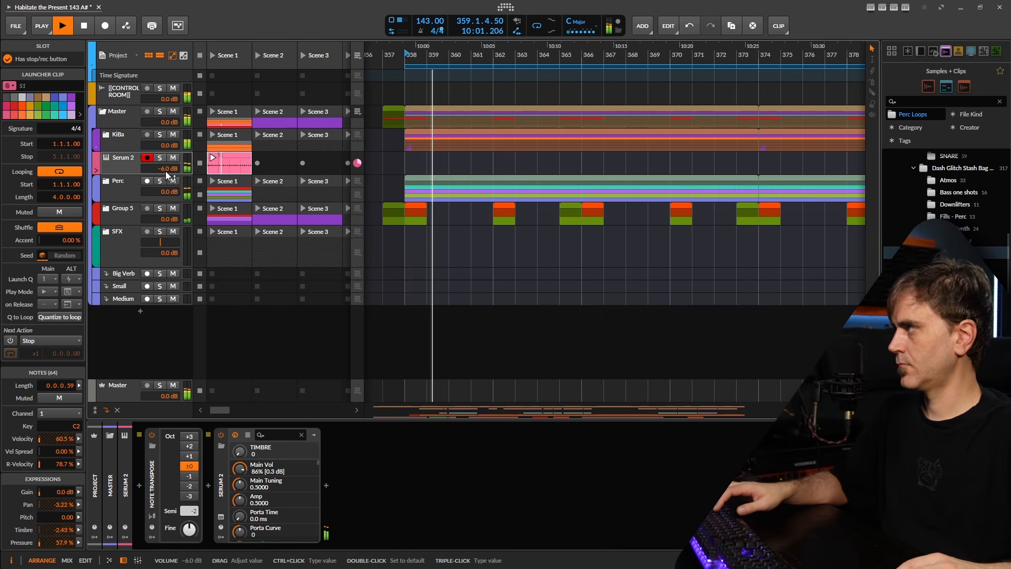
Nudge the Serum 2 track volume up and audition an octave-down transpose, then reset it to zero
{"action": "left_click_drag", "start_coordinate": [167, 169], "coordinate": [169, 169]}
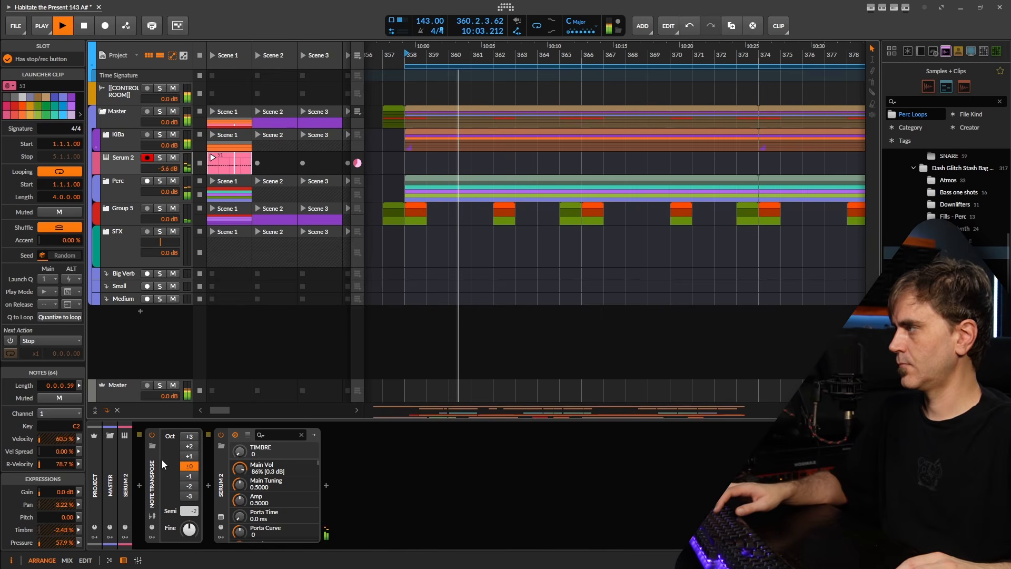
{"action": "left_click", "coordinate": [184, 477]}
{"action": "key", "text": "space"}
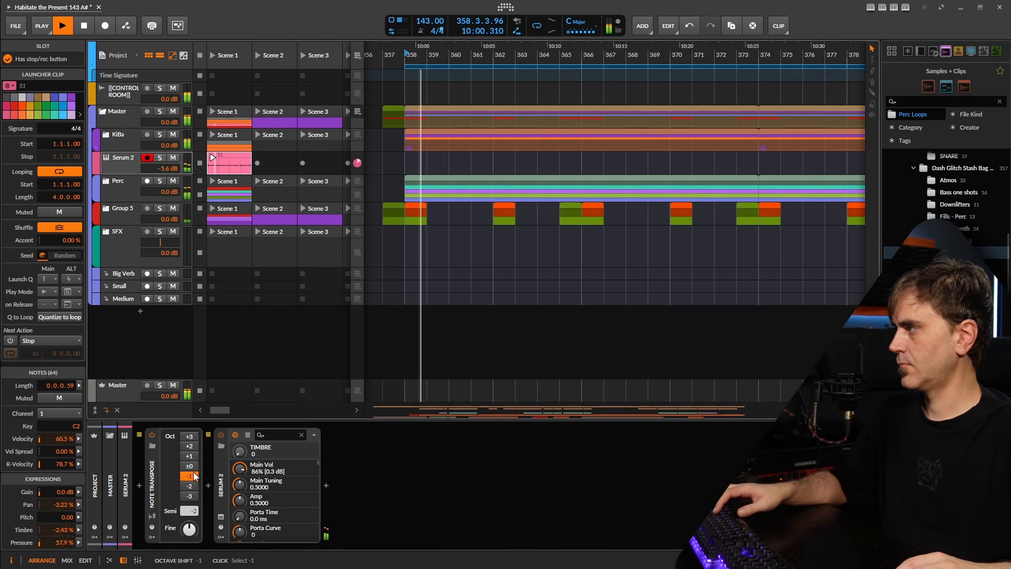
{"action": "left_click", "coordinate": [188, 467]}
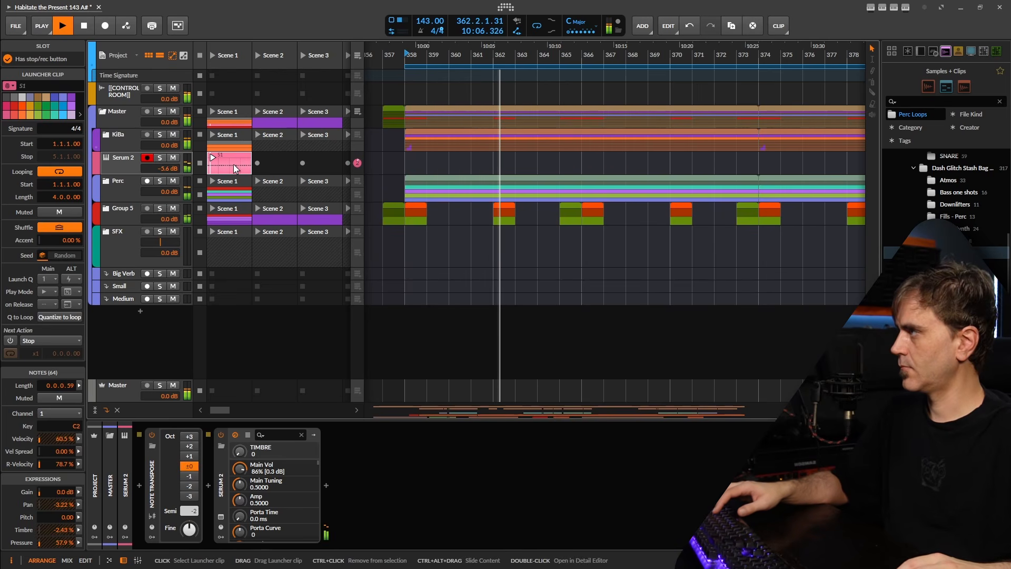
Place the clip in the arrangement, restore arranger playback and select the bar-358 clip
{"action": "left_click", "coordinate": [221, 517]}
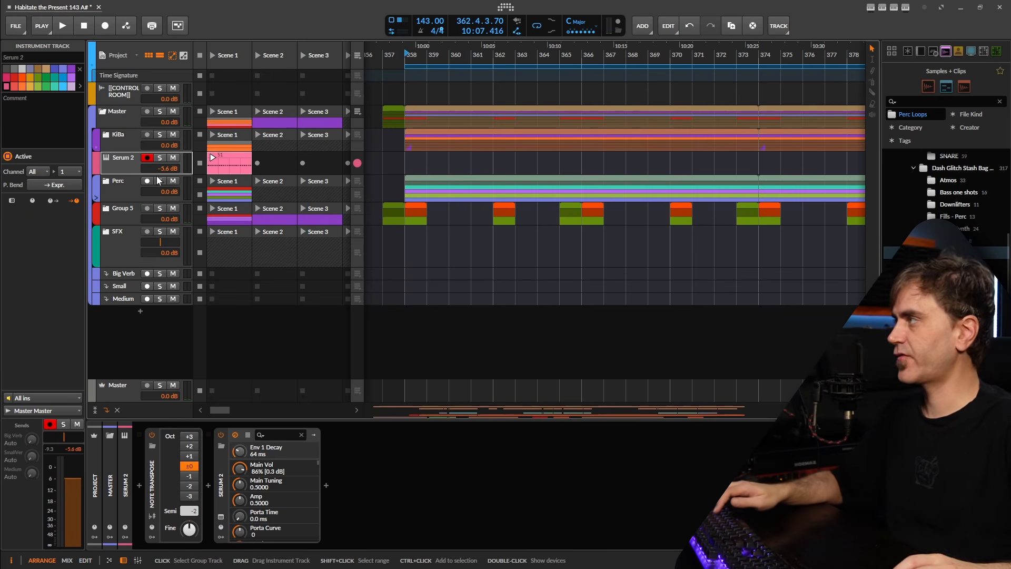
{"action": "left_click_drag", "start_coordinate": [229, 163], "coordinate": [427, 168]}
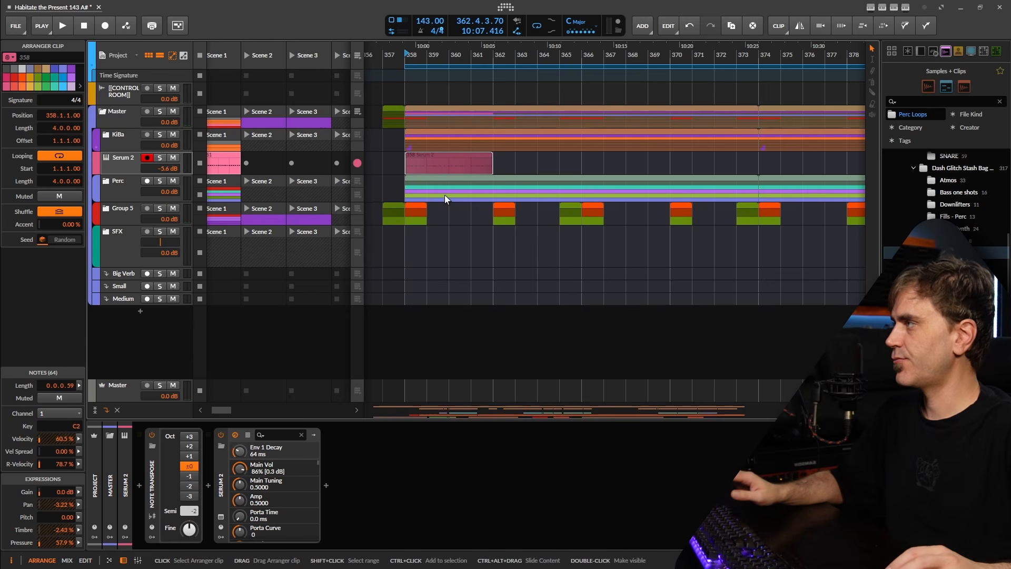
{"action": "left_click", "coordinate": [357, 55]}
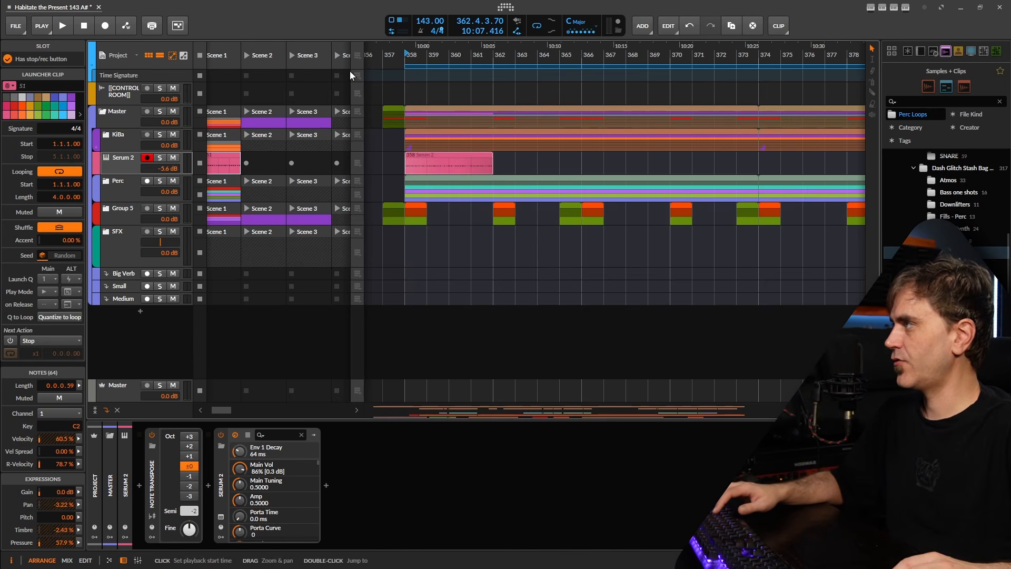
{"action": "left_click", "coordinate": [452, 169]}
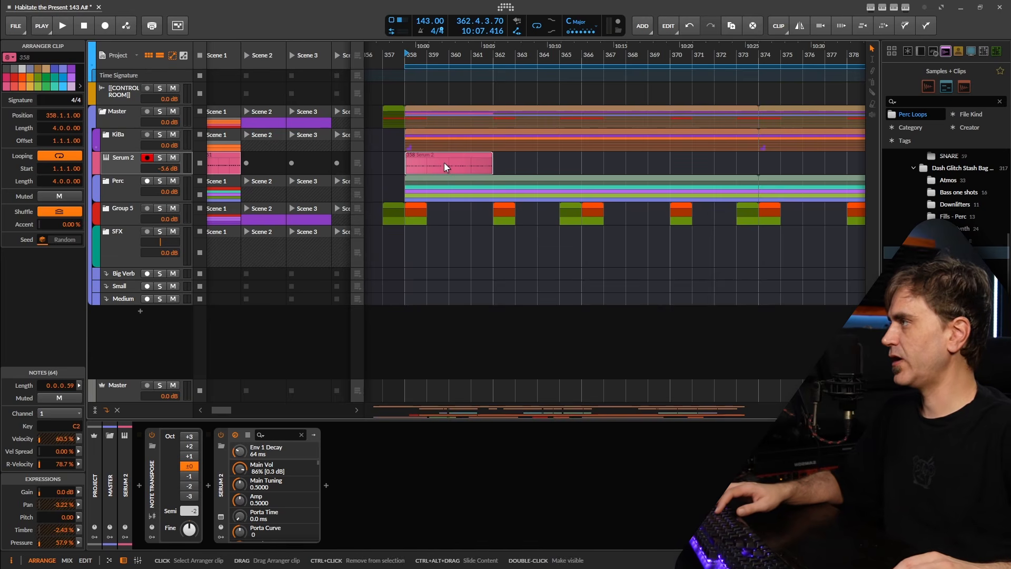
Re-randomize the bar-358 clip's notes to pressure mean 51.4% and pan mean 2.24%
{"action": "key", "text": "e"}
{"action": "key", "text": "space"}
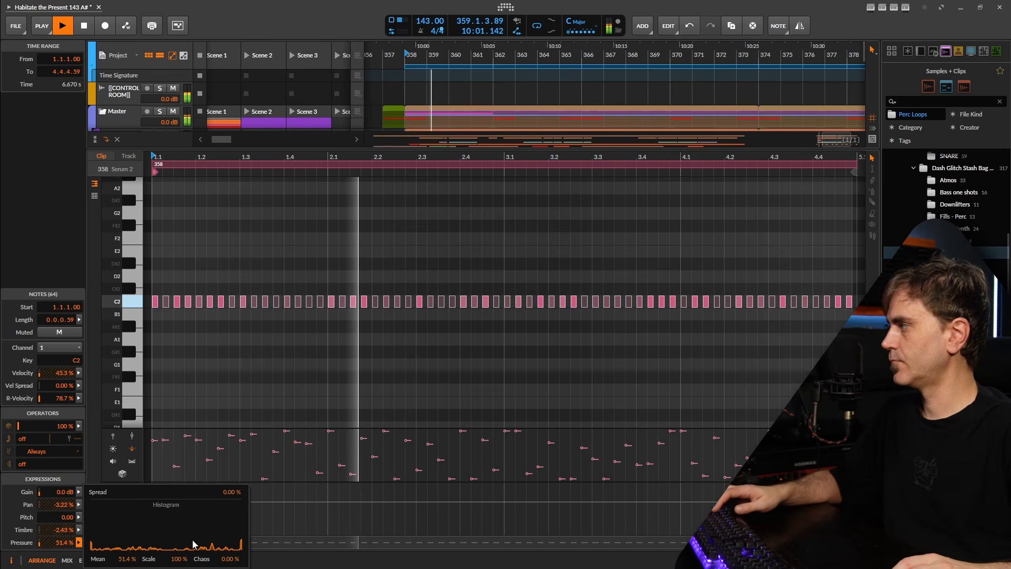
{"action": "left_click", "coordinate": [79, 505]}
{"action": "key", "text": "space"}
{"action": "left_click", "coordinate": [79, 505]}
{"action": "key", "text": "space"}
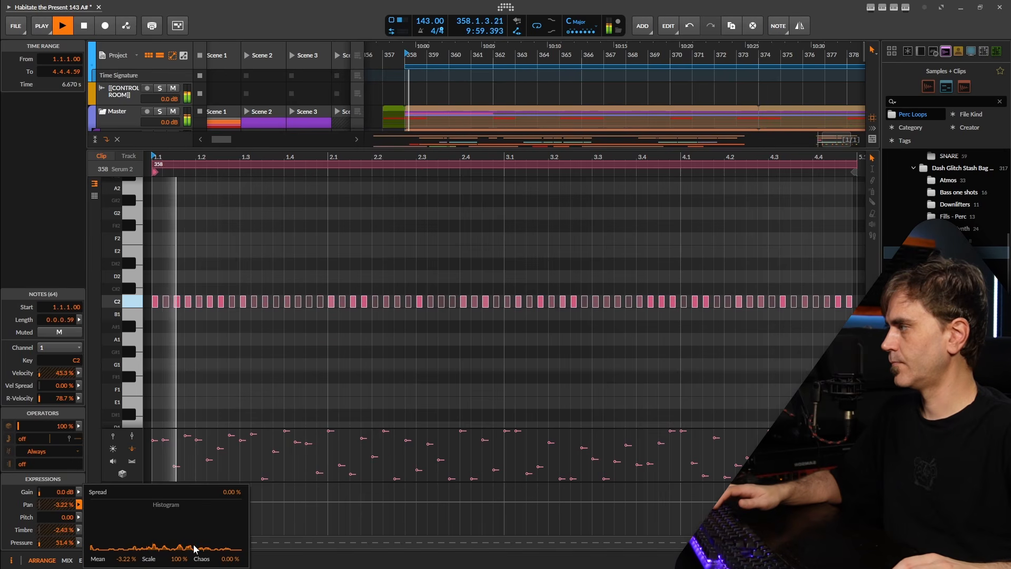
{"action": "left_click_drag", "start_coordinate": [229, 560], "coordinate": [233, 542]}
{"action": "key", "text": "space"}
{"action": "key", "text": "space"}
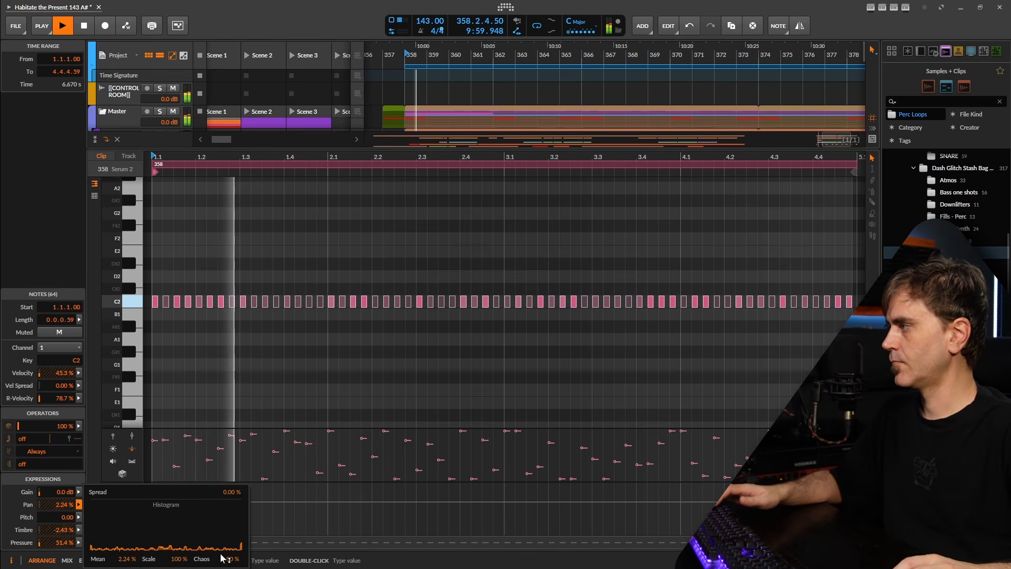
{"action": "left_click", "coordinate": [393, 389]}
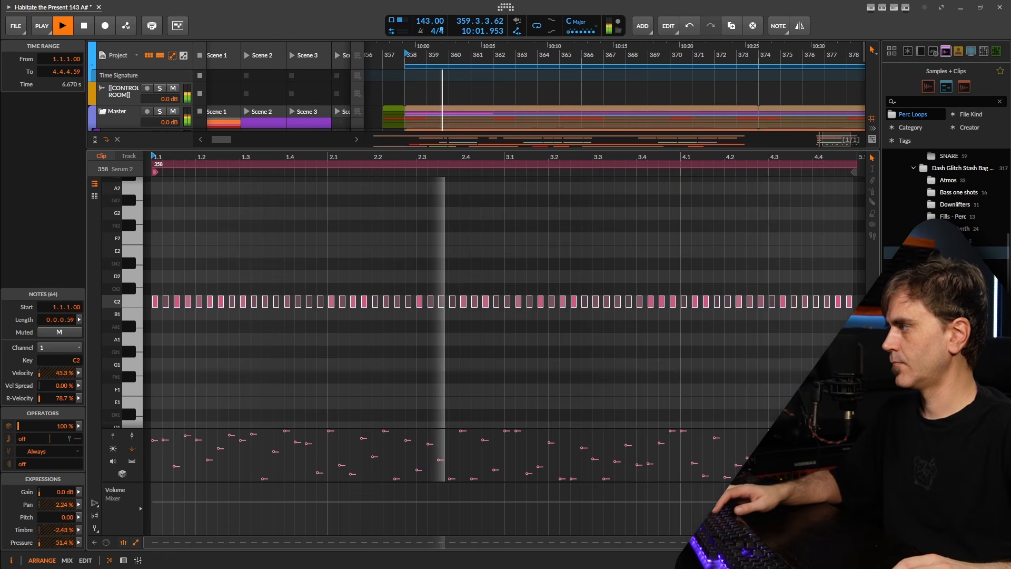
{"action": "left_click", "coordinate": [124, 561]}
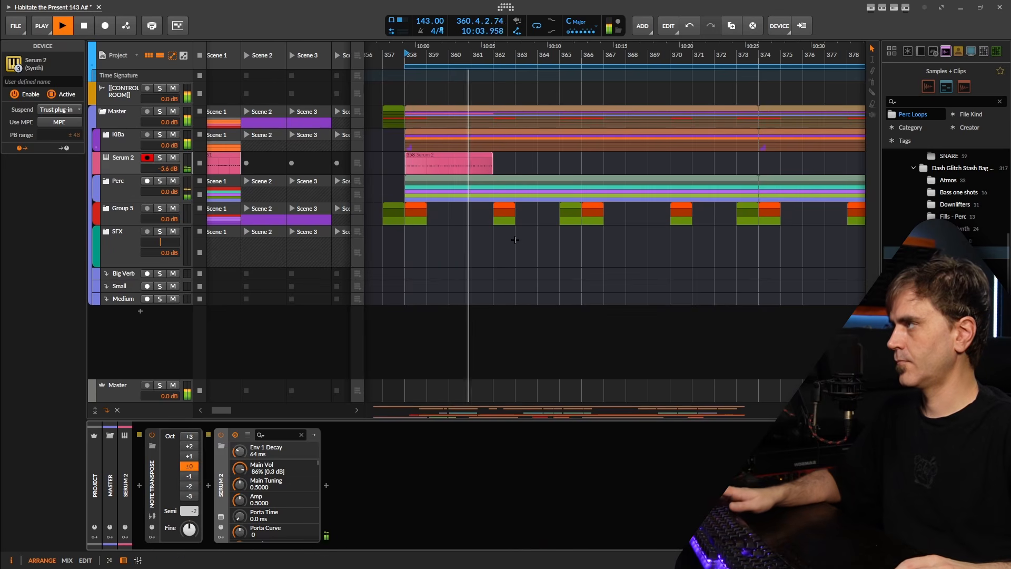
Add a Peak Limiter after Serum 2 with ceiling -11.1 dB and release about 176 ms
{"action": "key", "text": "space"}
{"action": "key", "text": "space"}
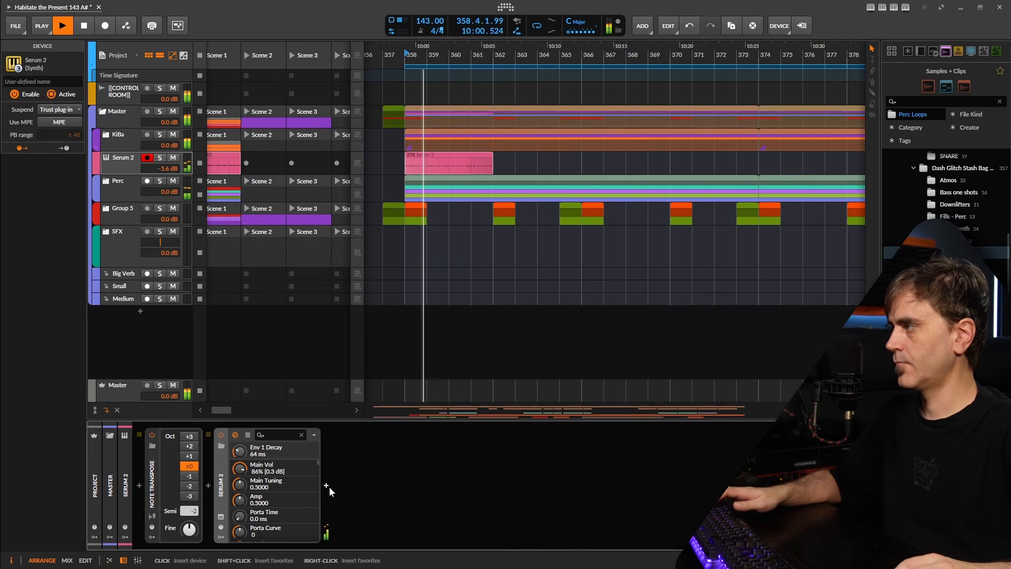
{"action": "key", "text": "space"}
{"action": "left_click", "coordinate": [319, 484]}
{"action": "type", "text": "peak"}
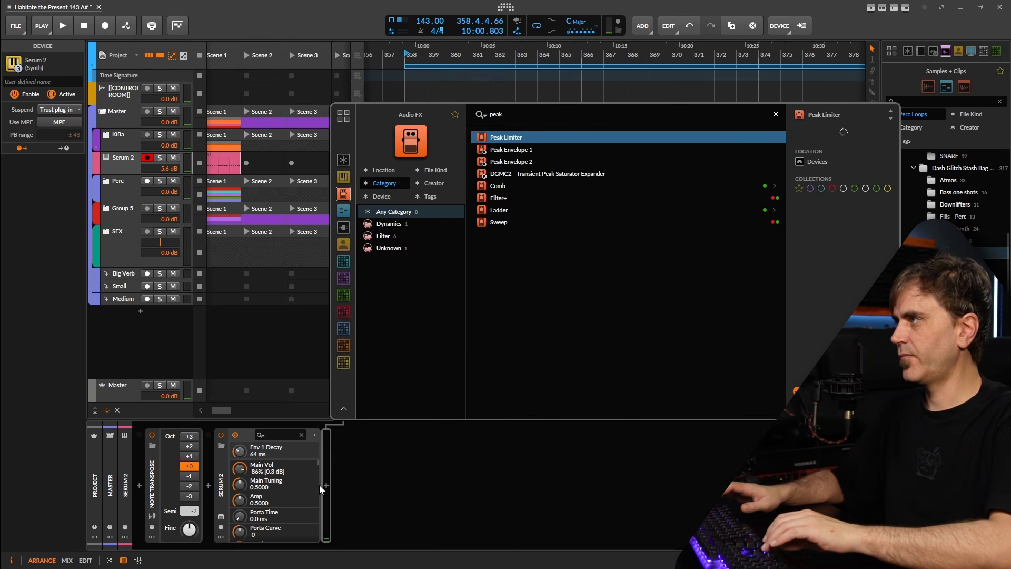
{"action": "key", "text": "Return"}
{"action": "key", "text": "space"}
{"action": "key", "text": "space"}
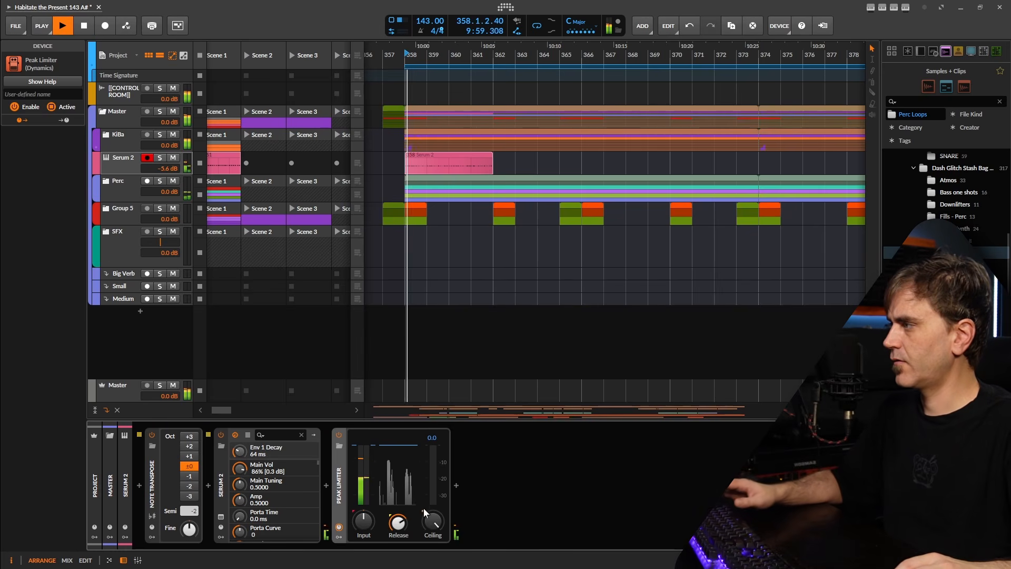
{"action": "key", "text": "space"}
{"action": "left_click_drag", "start_coordinate": [428, 519], "coordinate": [428, 553]}
{"action": "key", "text": "space"}
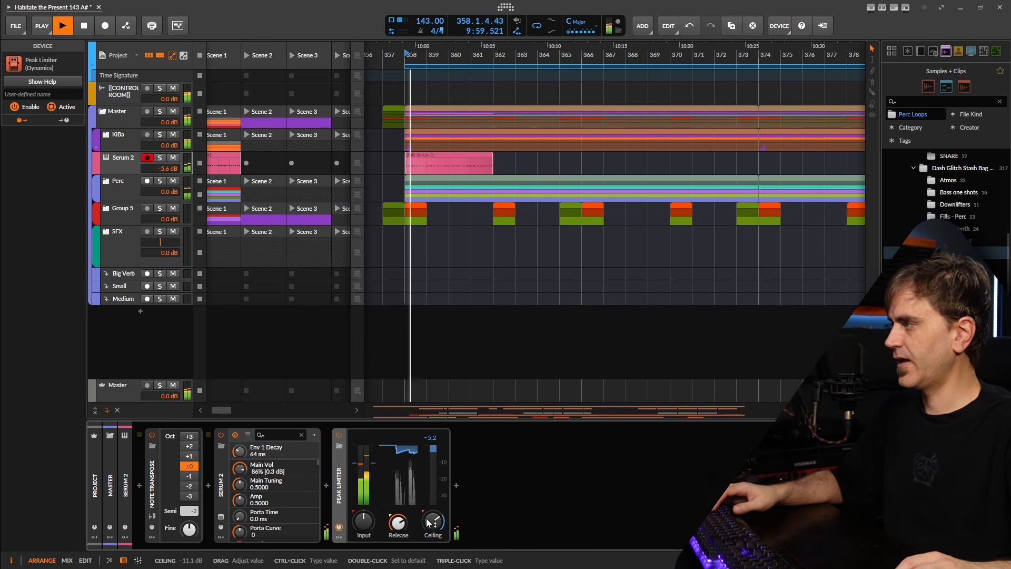
{"action": "key", "text": "space"}
{"action": "key", "text": "space"}
{"action": "left_click_drag", "start_coordinate": [398, 523], "coordinate": [398, 539]}
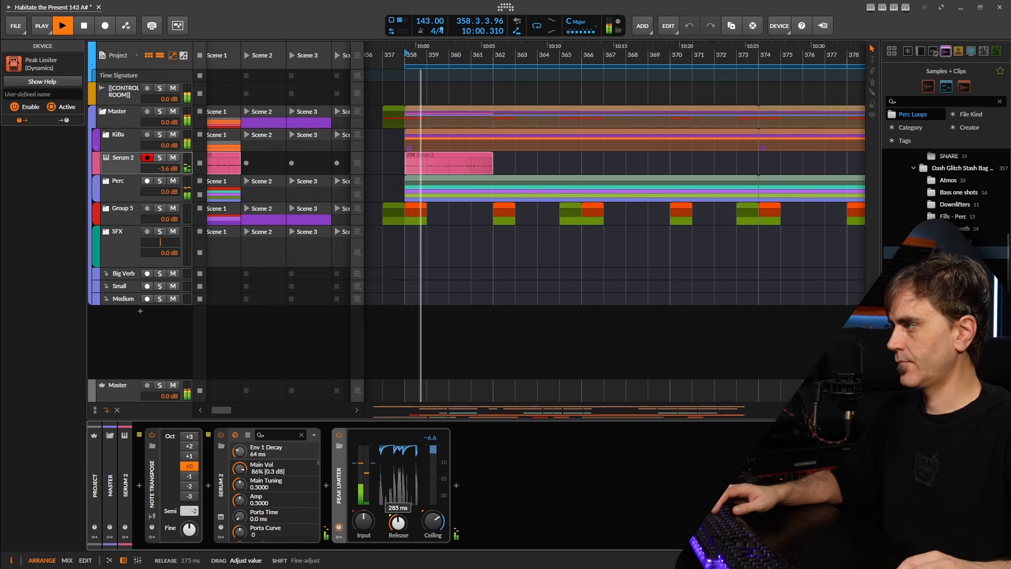
{"action": "key", "text": "space"}
Insert Delay+ after the Peak Limiter and audition it
{"action": "left_click", "coordinate": [457, 485]}
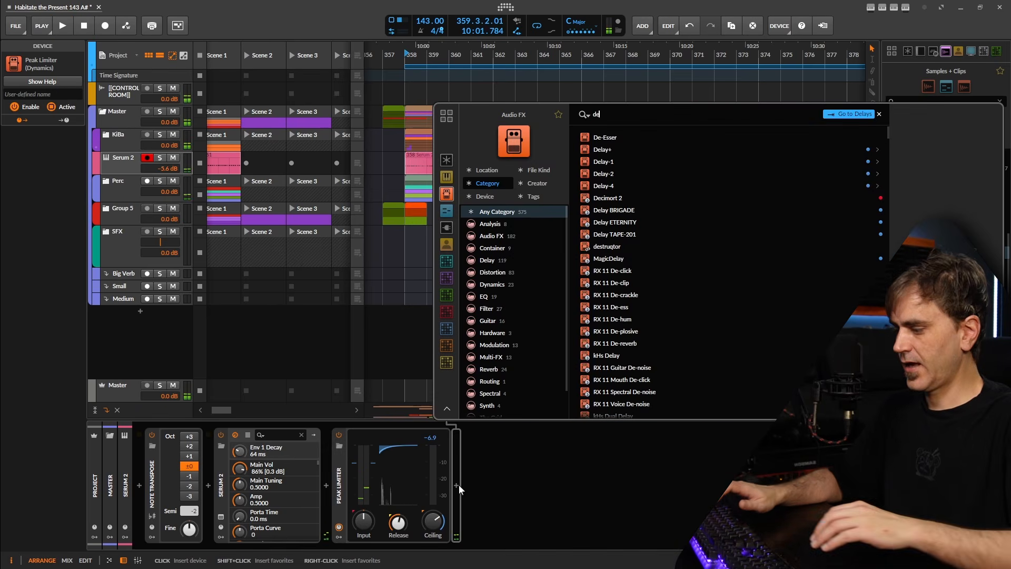
{"action": "type", "text": "delay"}
{"action": "key", "text": "Return"}
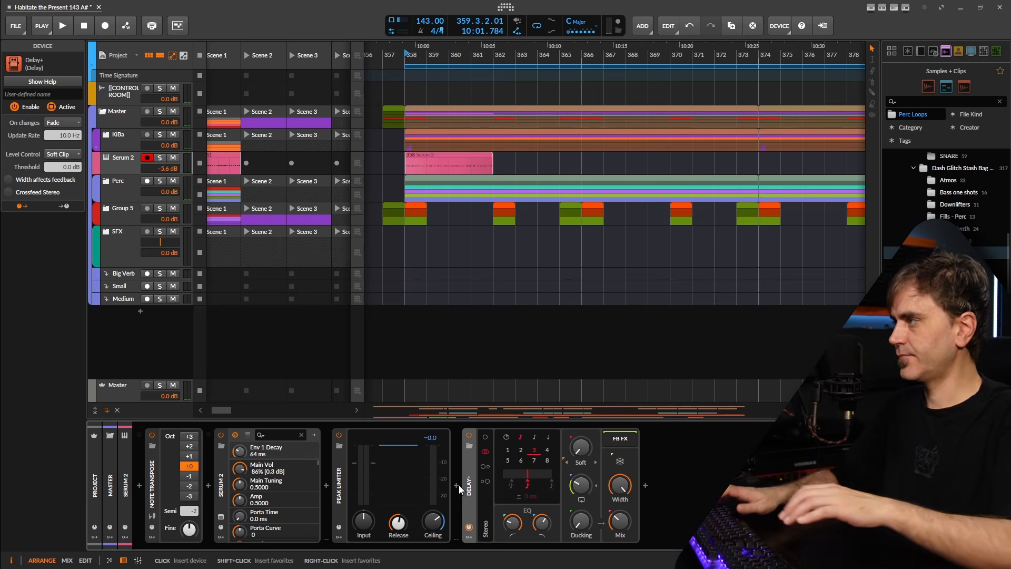
{"action": "key", "text": "space"}
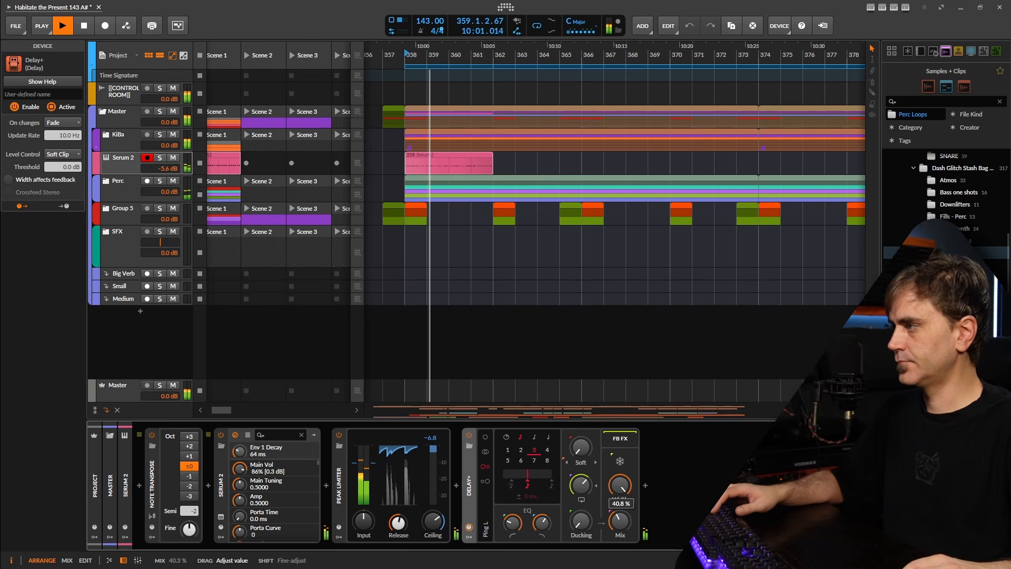
Set the track volume to -3.2 dB, colour the bar-358 clip blue, and adjust the limiter input
{"action": "mouse_move", "coordinate": [165, 169]}
{"action": "left_mouse_down"}
{"action": "mouse_move", "coordinate": [165, 158]}
{"action": "mouse_move", "coordinate": [163, 167]}
{"action": "left_mouse_up"}
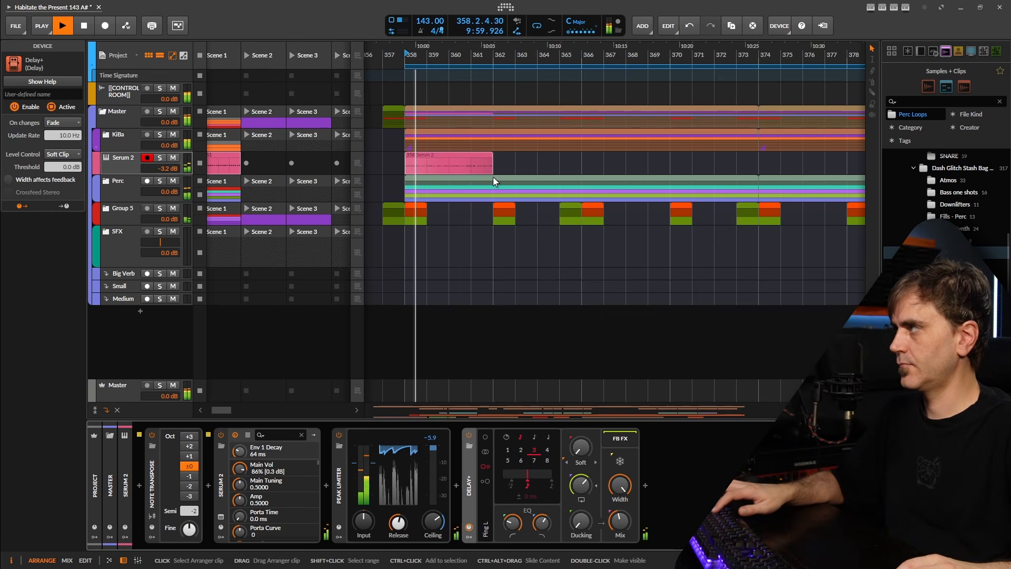
{"action": "scroll", "coordinate": [494, 175], "scroll_direction": "down", "scroll_amount": 2}
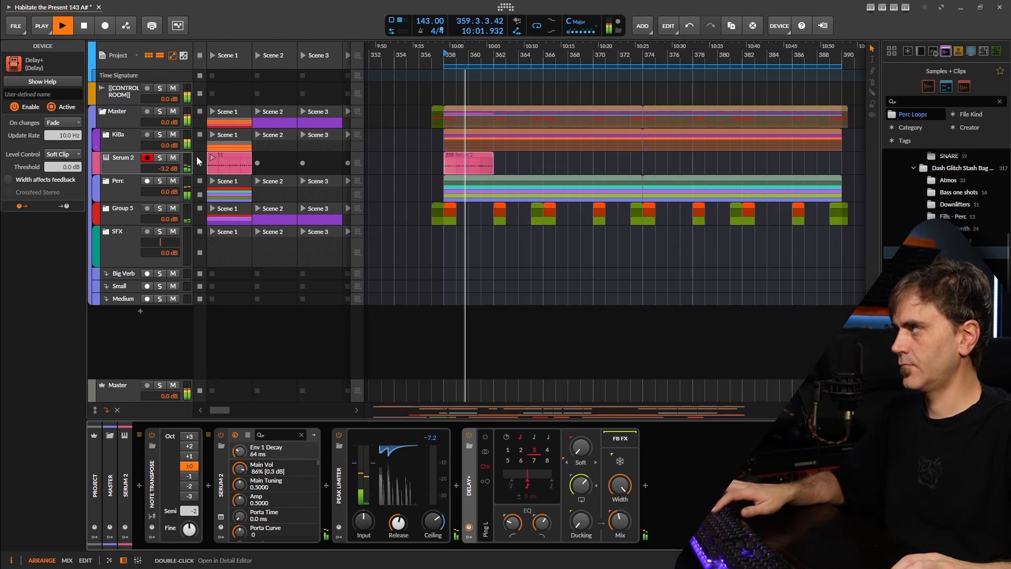
{"action": "left_click", "coordinate": [233, 160]}
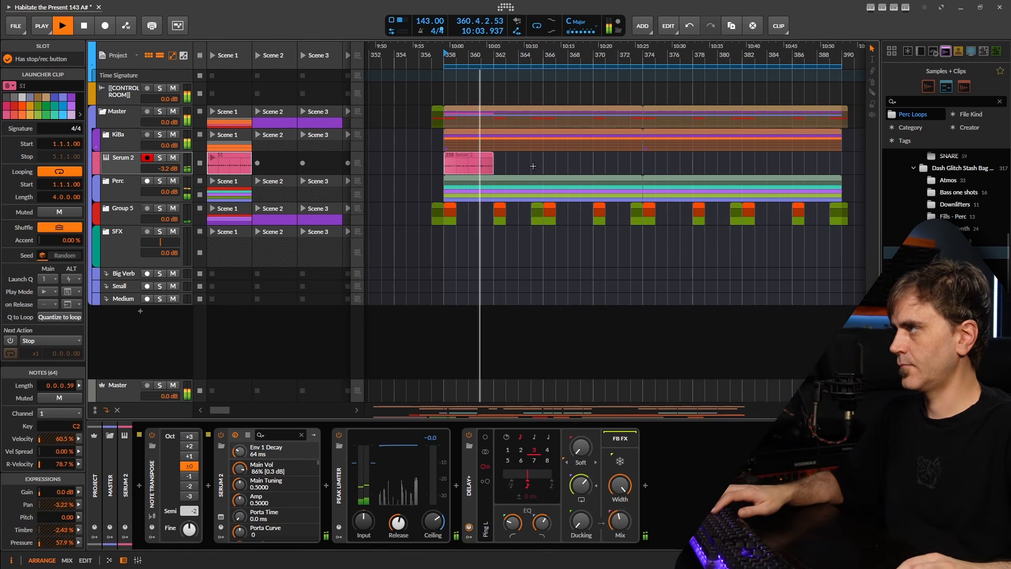
{"action": "left_click", "coordinate": [459, 159]}
{"action": "left_click", "coordinate": [59, 68]}
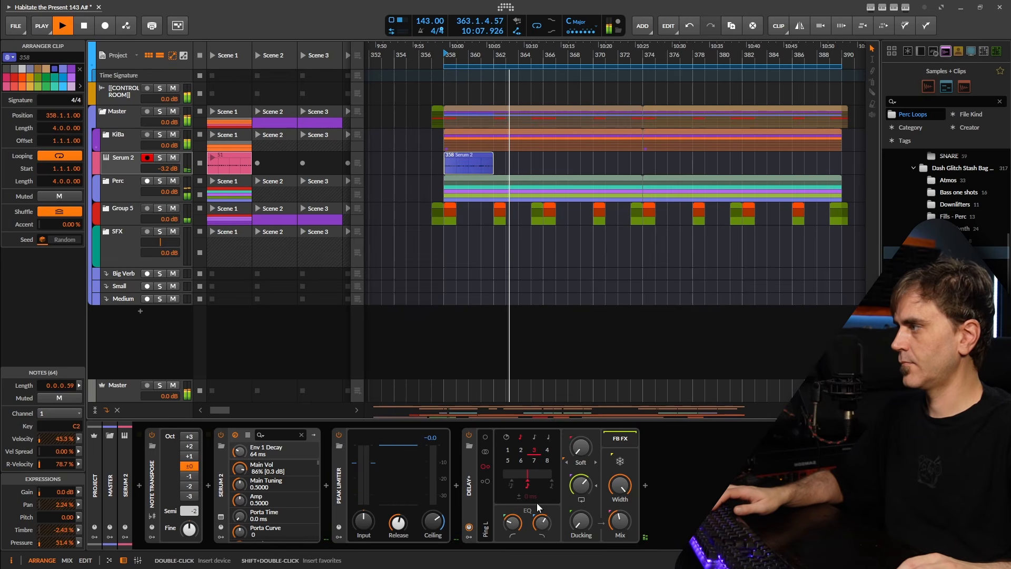
{"action": "key", "text": "space"}
{"action": "key", "text": "space"}
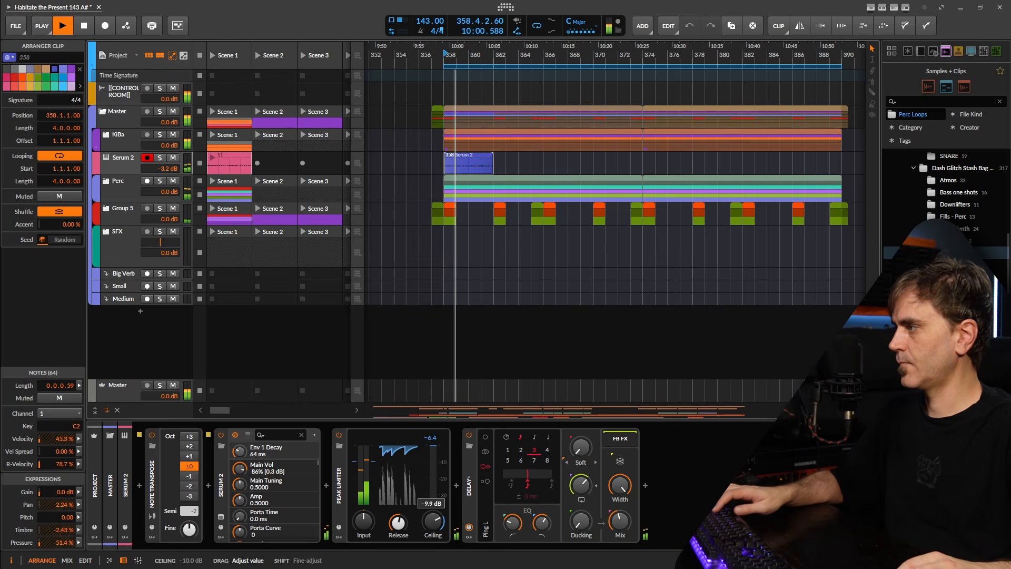
{"action": "left_click_drag", "start_coordinate": [368, 521], "coordinate": [368, 503]}
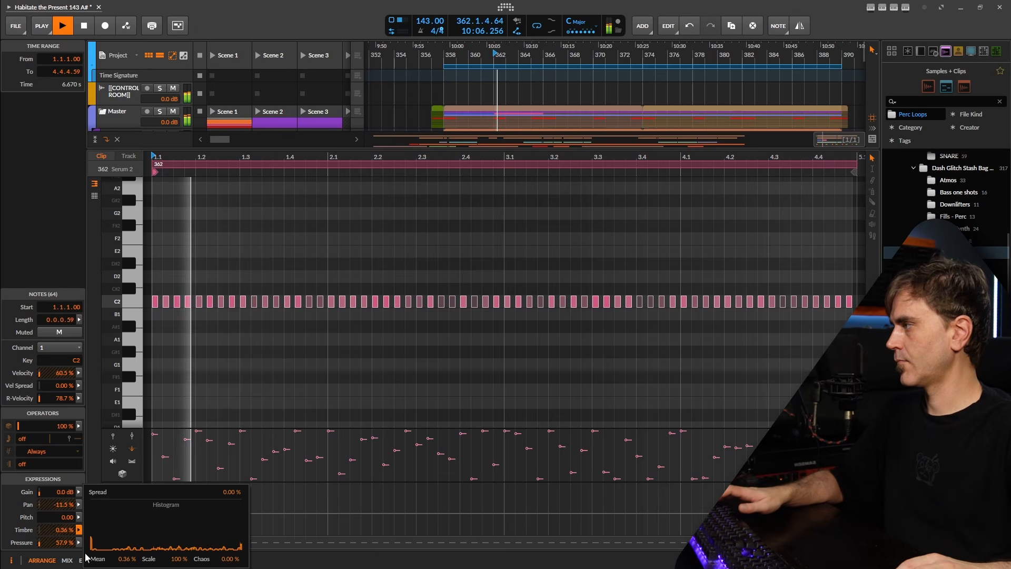
Randomize the bar-362 clip's note pressure (mean 57.1%) and velocity (mean 62.6%)
{"action": "left_click", "coordinate": [80, 542]}
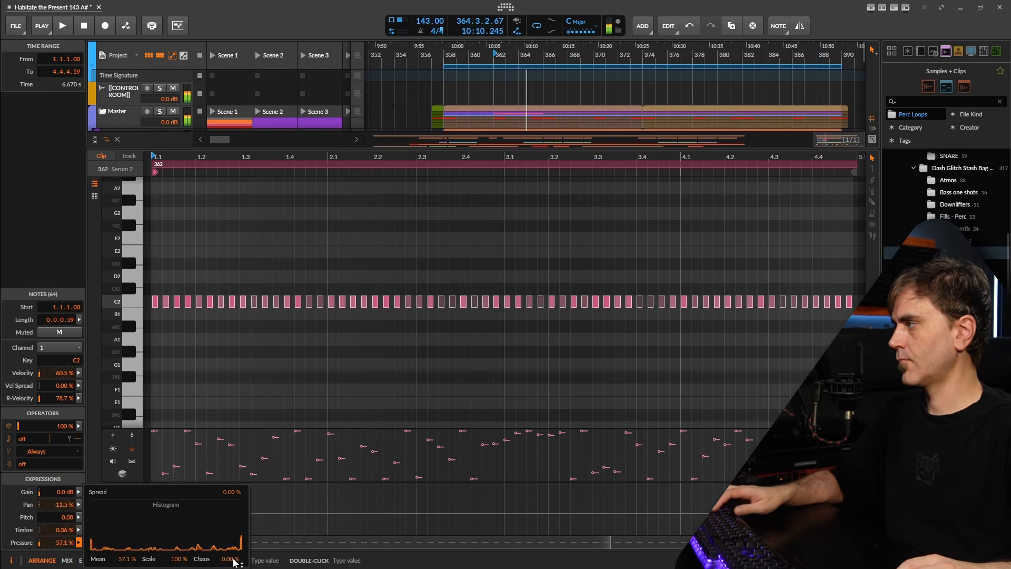
{"action": "left_click", "coordinate": [79, 373]}
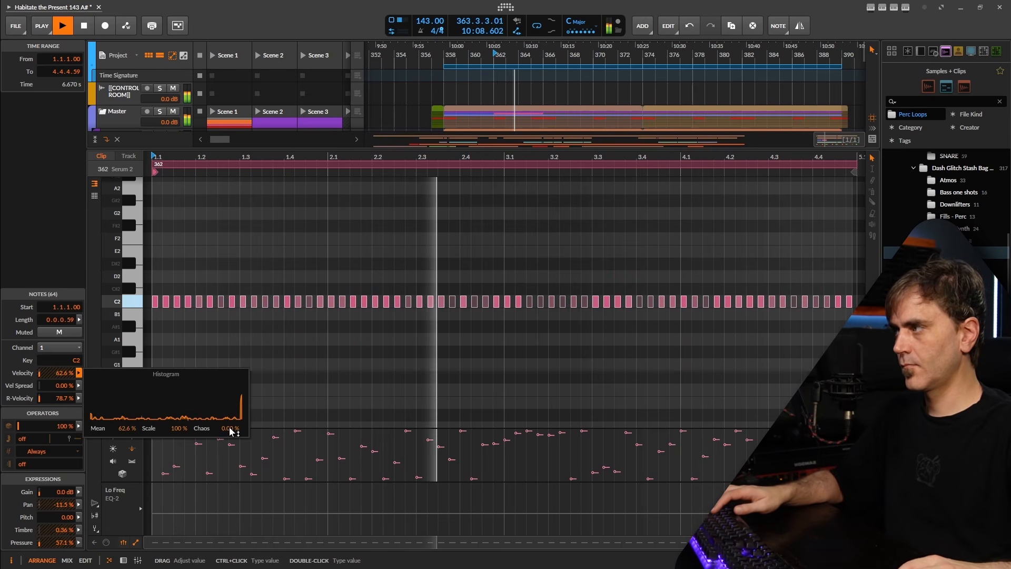
{"action": "left_click", "coordinate": [366, 369]}
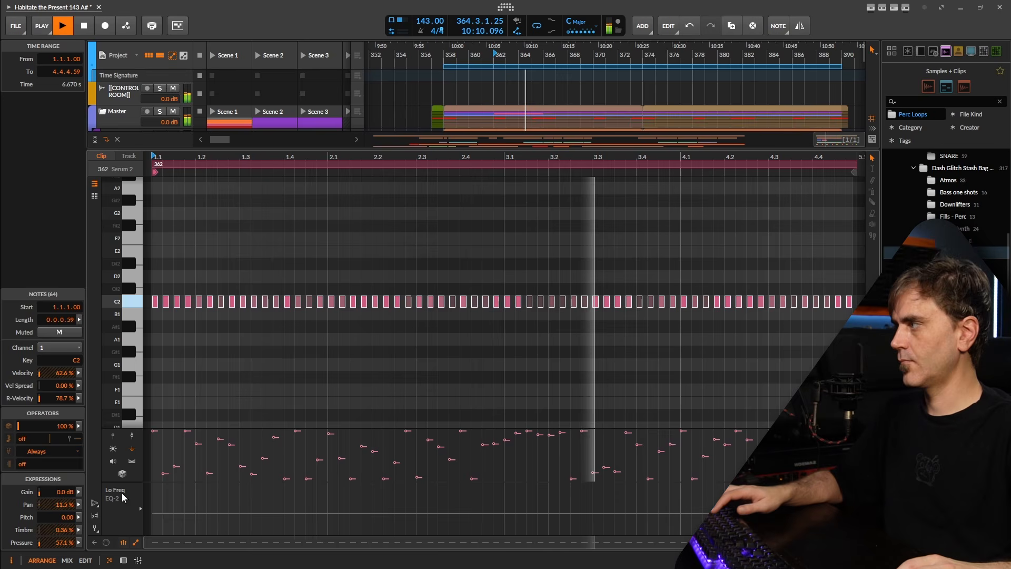
{"action": "left_click", "coordinate": [123, 560]}
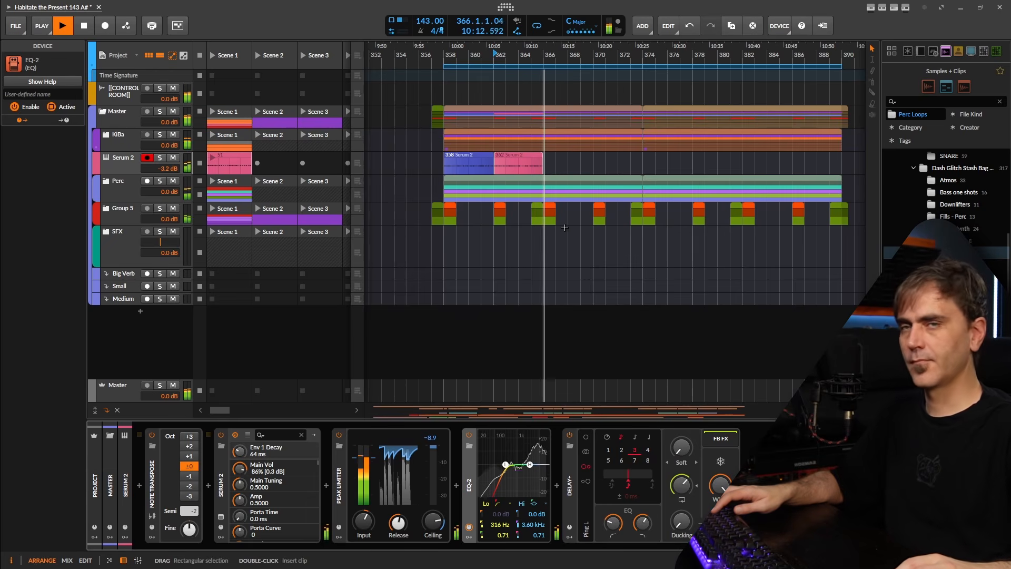
Colour the bar-362 Serum 2 clip green and open the bar-366 clip in the note editor
{"action": "left_click_drag", "start_coordinate": [571, 154], "coordinate": [531, 161]}
{"action": "key", "text": "space"}
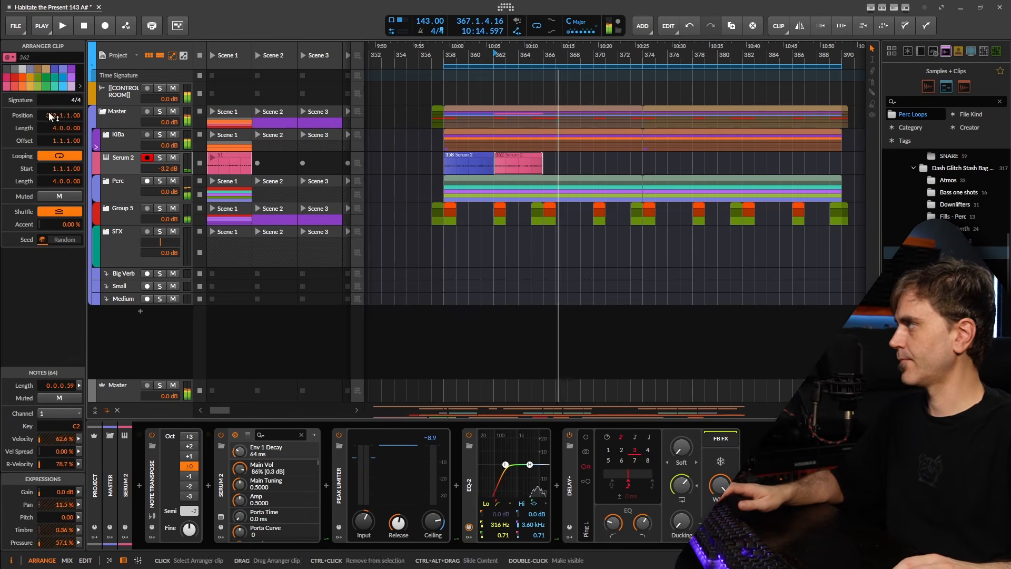
{"action": "left_click", "coordinate": [46, 86]}
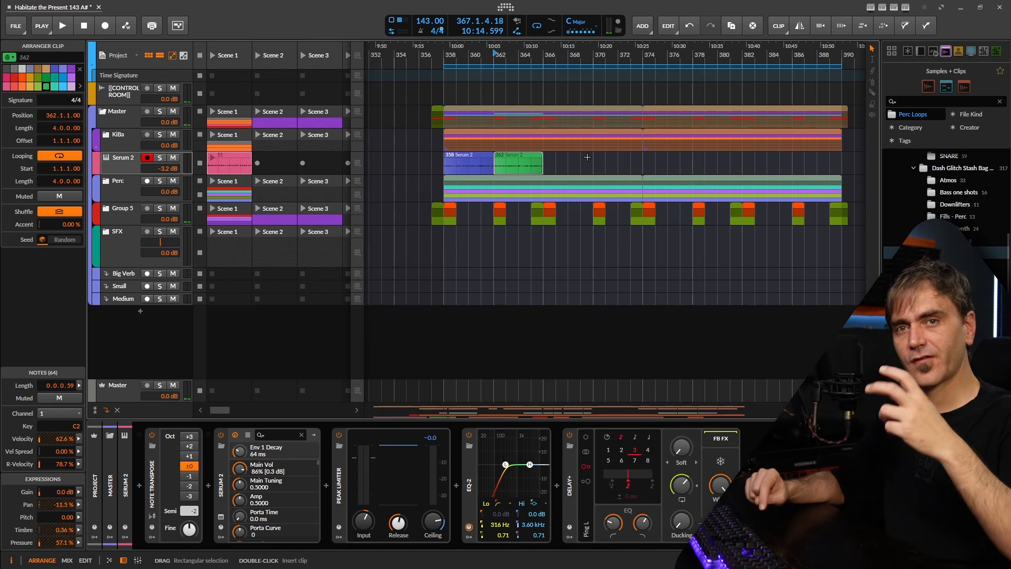
{"action": "double_click", "coordinate": [523, 176]}
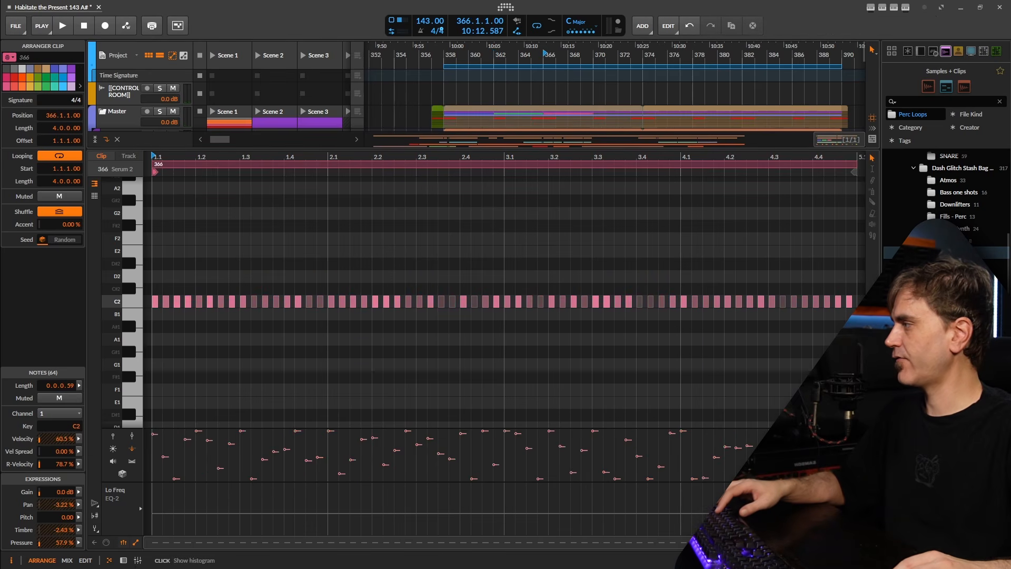
Randomize the C2 notes' pan with a 200% spread
{"action": "left_click", "coordinate": [78, 492]}
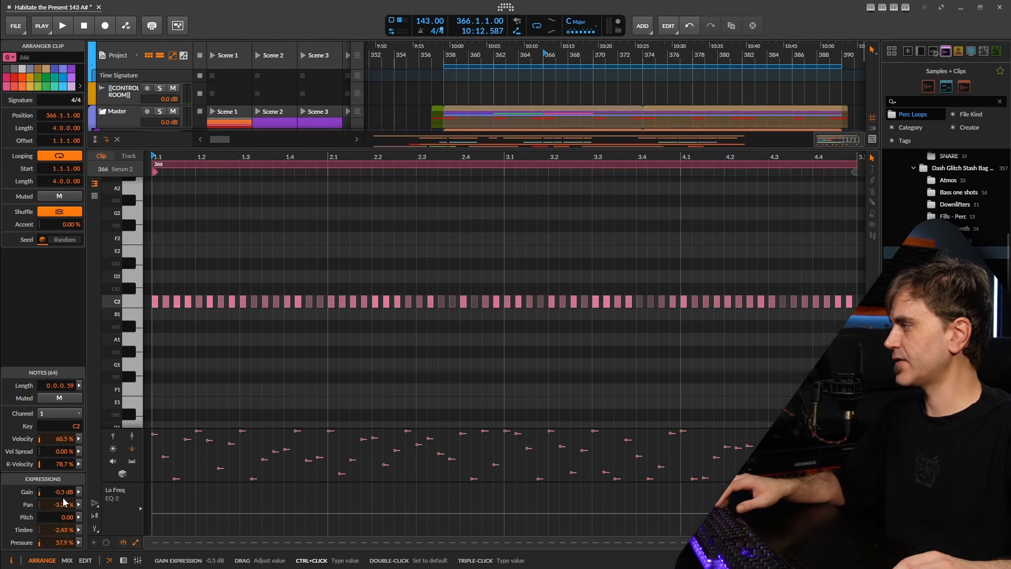
{"action": "left_click", "coordinate": [79, 505]}
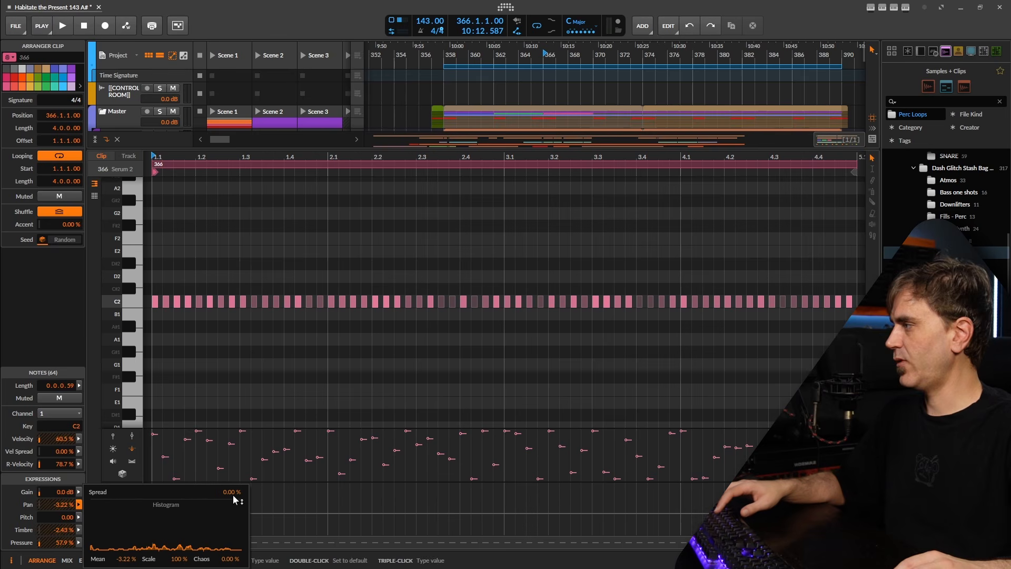
{"action": "left_click_drag", "start_coordinate": [233, 494], "coordinate": [233, 432]}
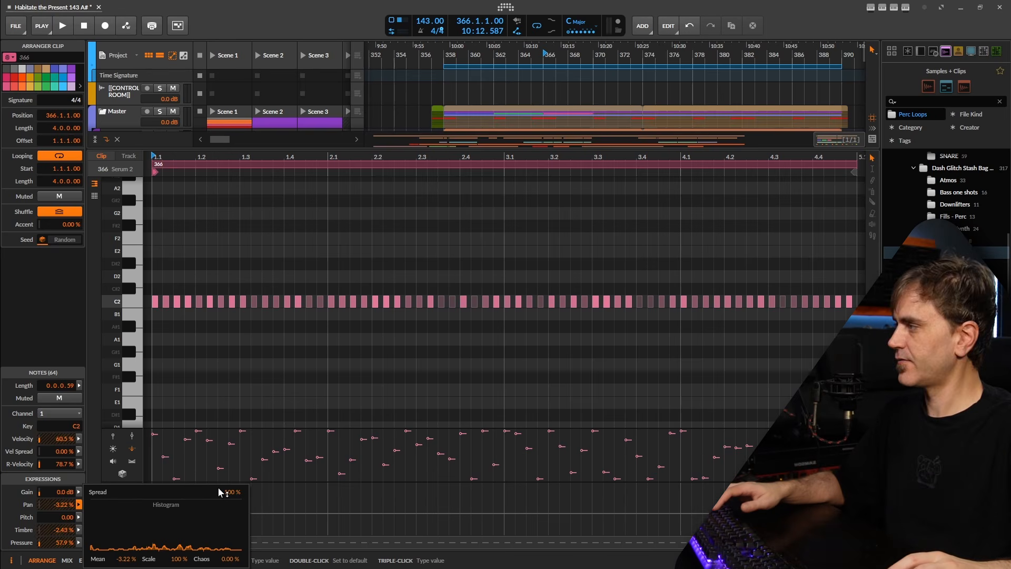
Adjust the spread settings for the notes' pressure and timbre
{"action": "left_click", "coordinate": [79, 542]}
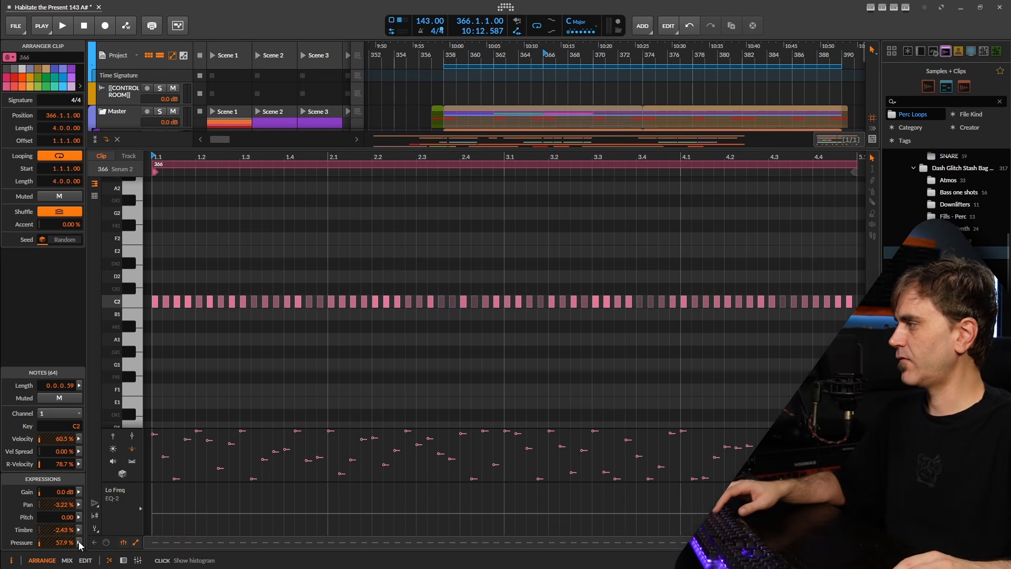
{"action": "left_click", "coordinate": [79, 542]}
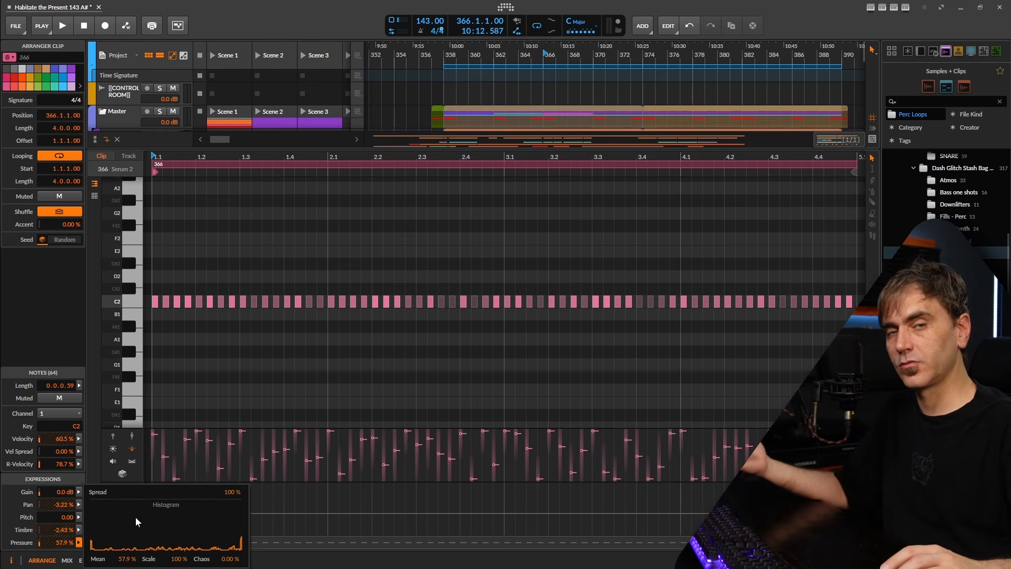
{"action": "left_click", "coordinate": [79, 542]}
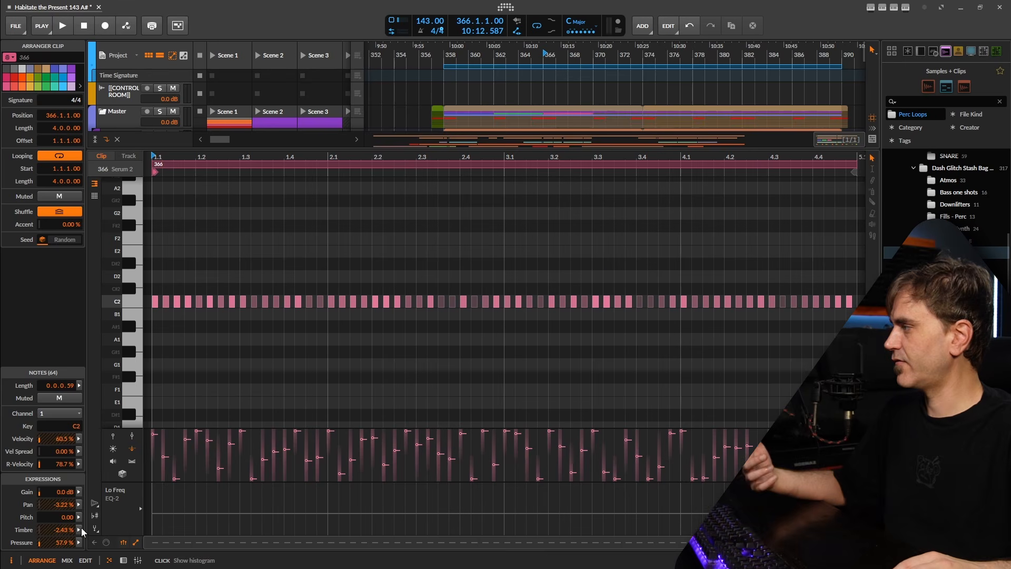
{"action": "left_click", "coordinate": [79, 530]}
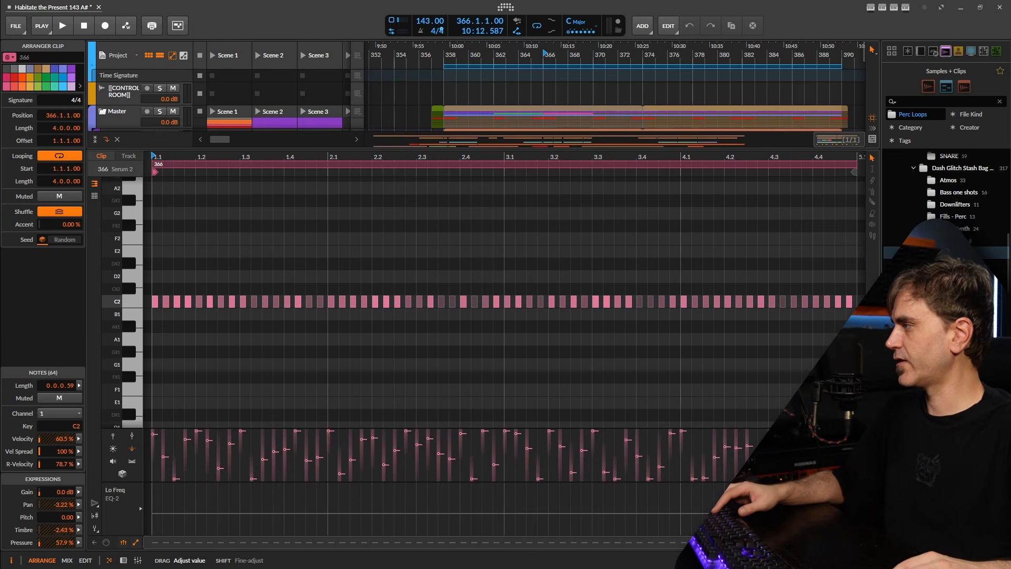
Return to the arranger with the Serum 2 device chain, select clip 366 and play
{"action": "left_click", "coordinate": [123, 561]}
{"action": "left_click", "coordinate": [588, 164]}
{"action": "key", "text": "space"}
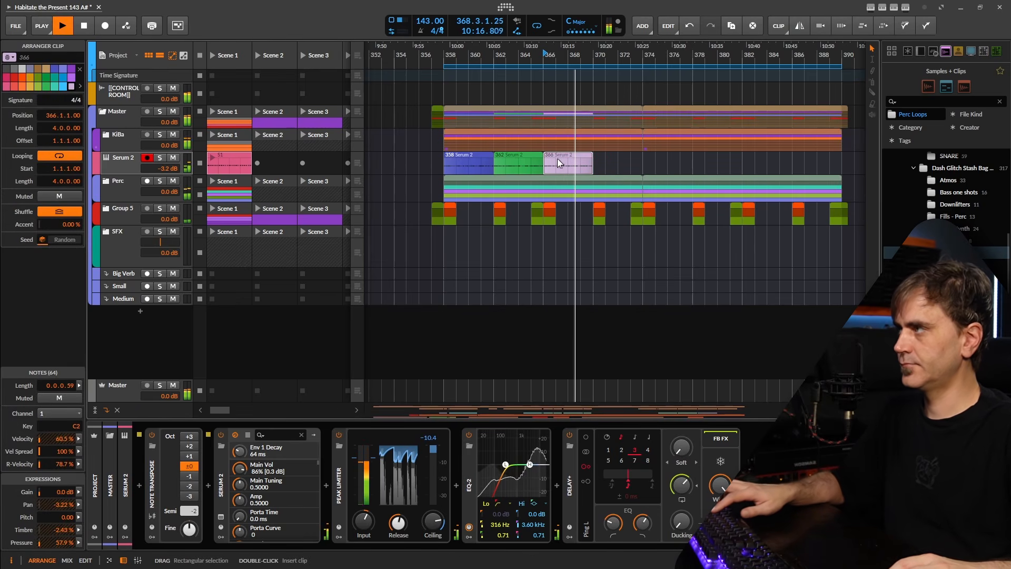
Duplicate clip 366 to bar 370, then duplicate all four clips onward from bar 374
{"action": "key", "text": "ctrl+d"}
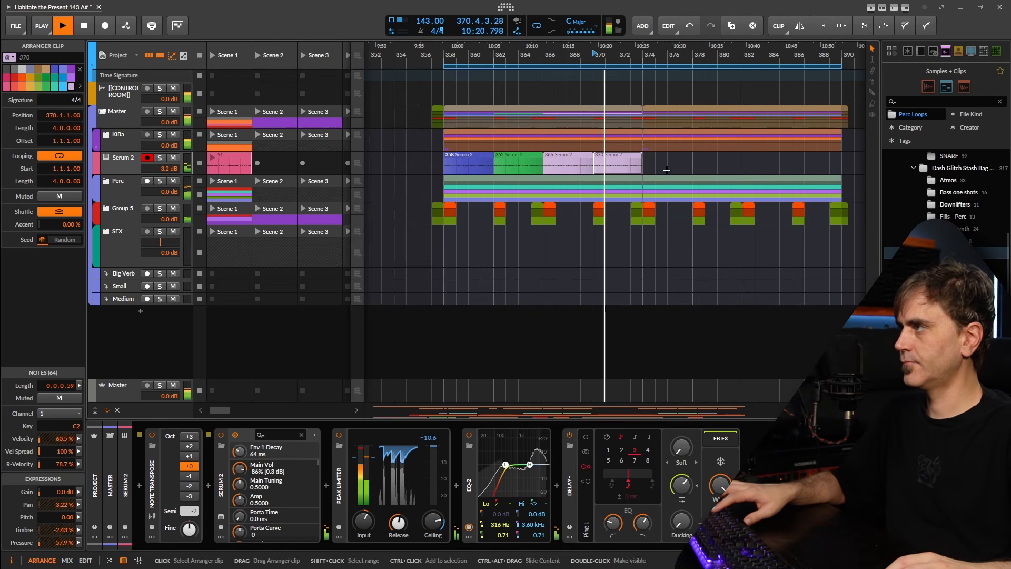
{"action": "scroll", "coordinate": [678, 157], "scroll_direction": "down", "scroll_amount": 3}
{"action": "left_click_drag", "start_coordinate": [678, 158], "coordinate": [402, 163]}
{"action": "key", "text": "ctrl+d"}
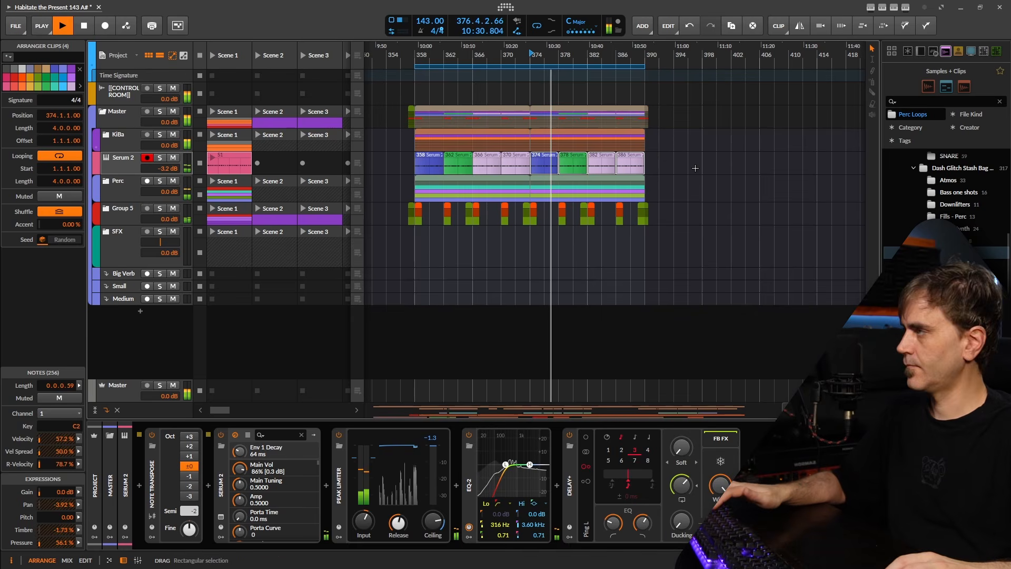
{"action": "left_click", "coordinate": [688, 166]}
Delete the clips at bars 378, 382 and 386 after the bar-374 clip
{"action": "scroll", "coordinate": [637, 166], "scroll_direction": "up", "scroll_amount": 5}
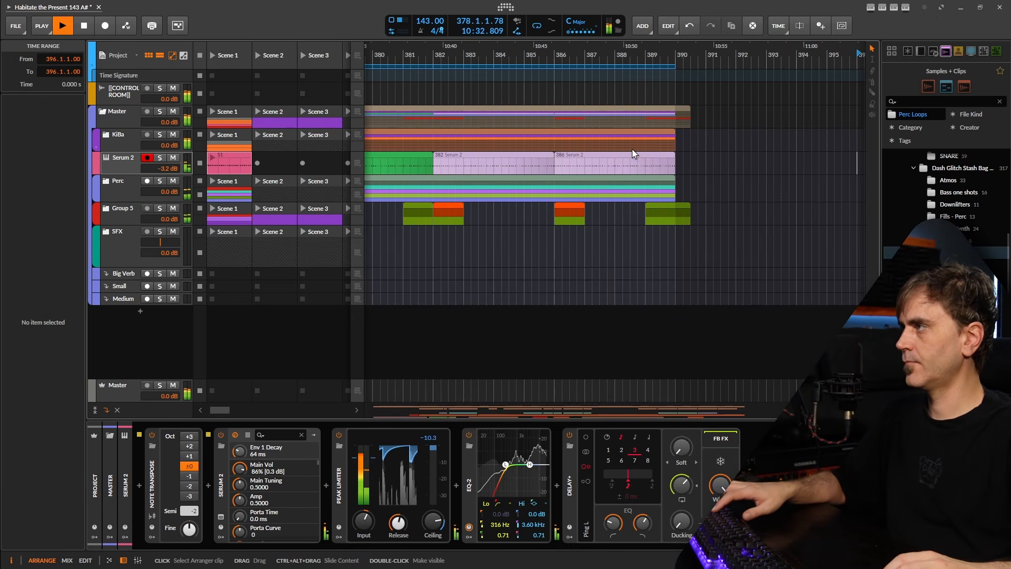
{"action": "scroll", "coordinate": [682, 203], "scroll_direction": "left", "scroll_amount": 5}
{"action": "scroll", "coordinate": [682, 203], "scroll_direction": "down", "scroll_amount": 4}
{"action": "scroll", "coordinate": [608, 203], "scroll_direction": "left", "scroll_amount": 2}
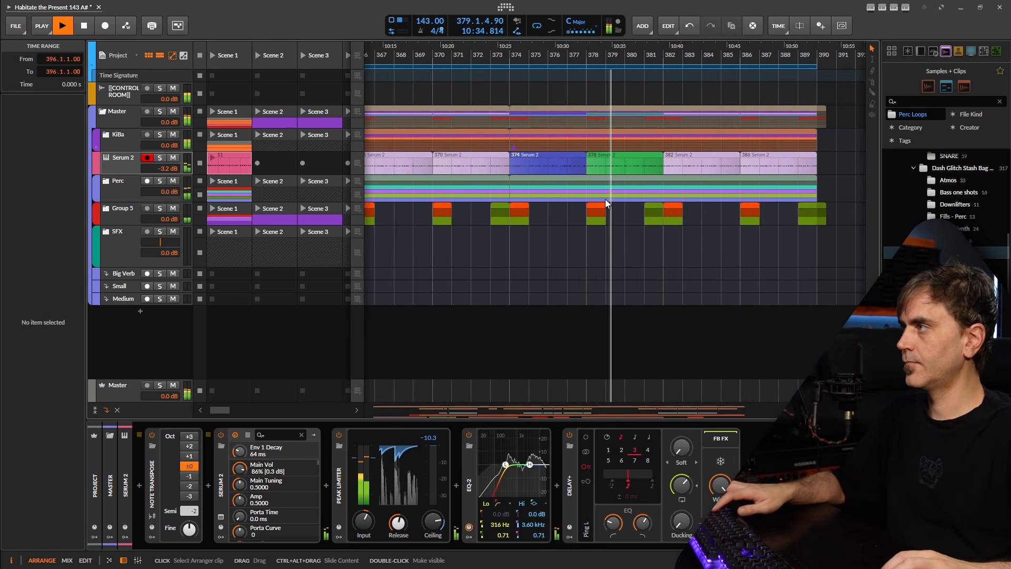
{"action": "left_click", "coordinate": [552, 167]}
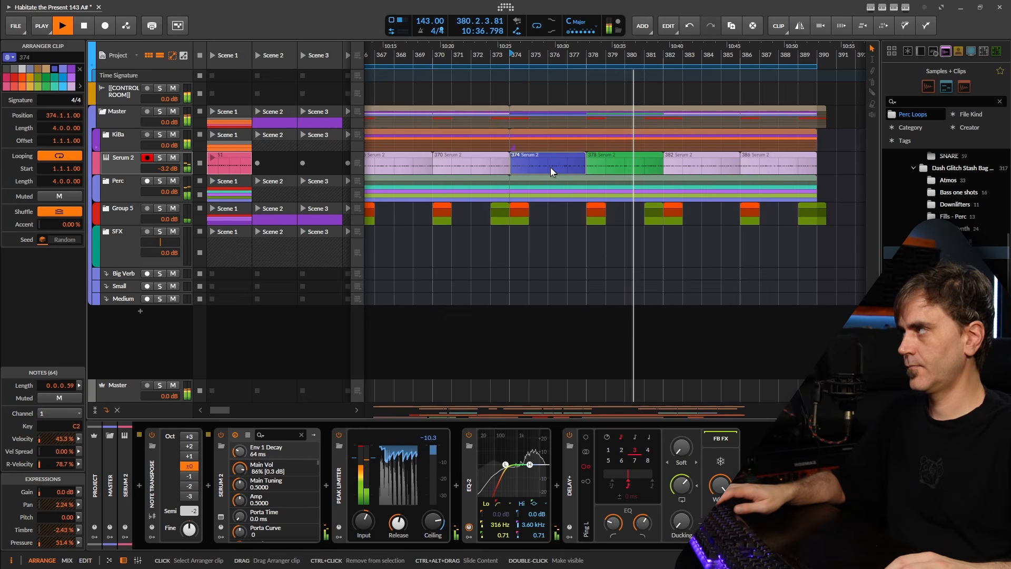
{"action": "key", "text": "space"}
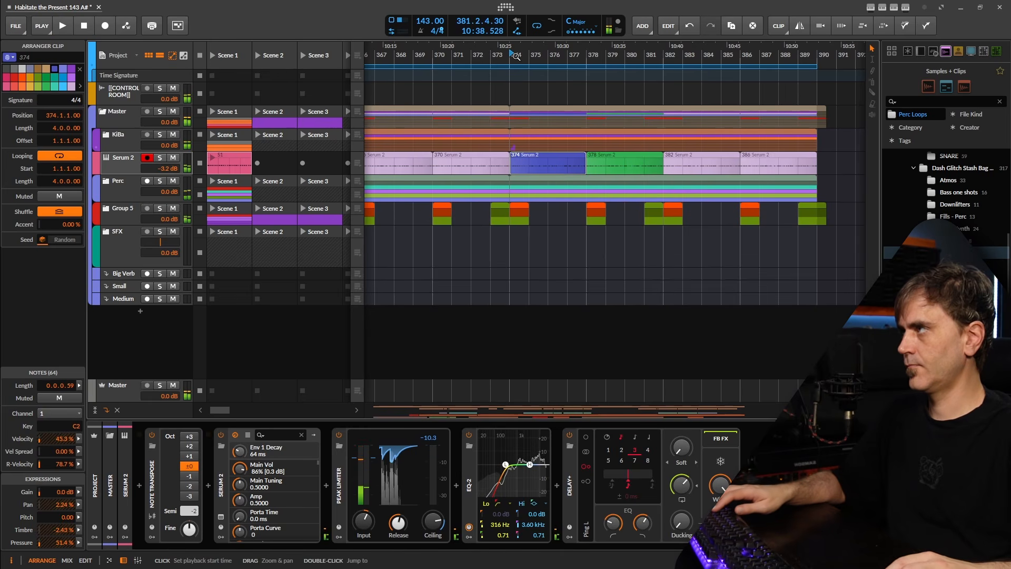
{"action": "left_click_drag", "start_coordinate": [853, 160], "coordinate": [606, 169]}
{"action": "key", "text": "Delete"}
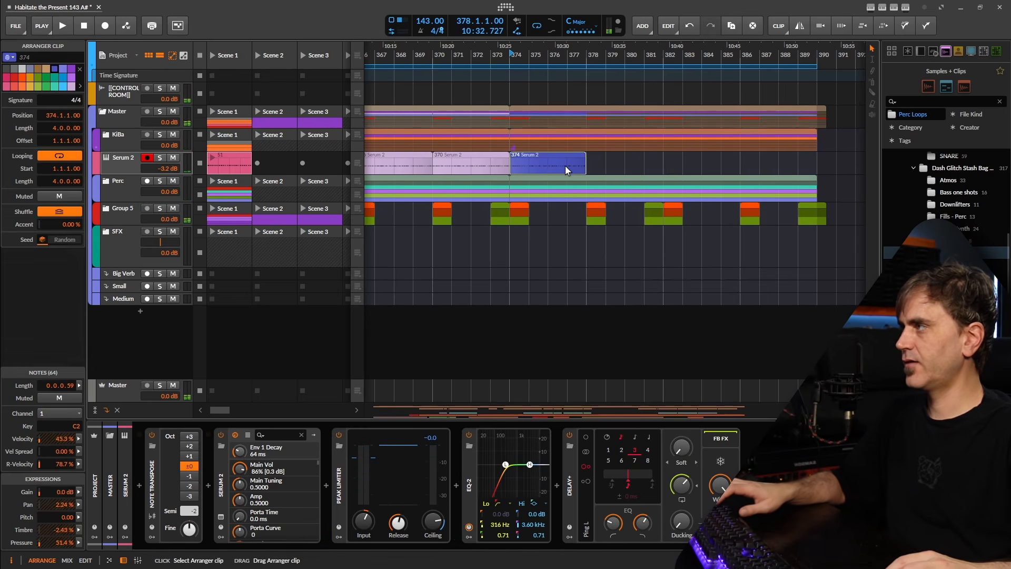
Colour clip 374 orange, open it and delete every C2 note except the first
{"action": "left_click", "coordinate": [22, 79]}
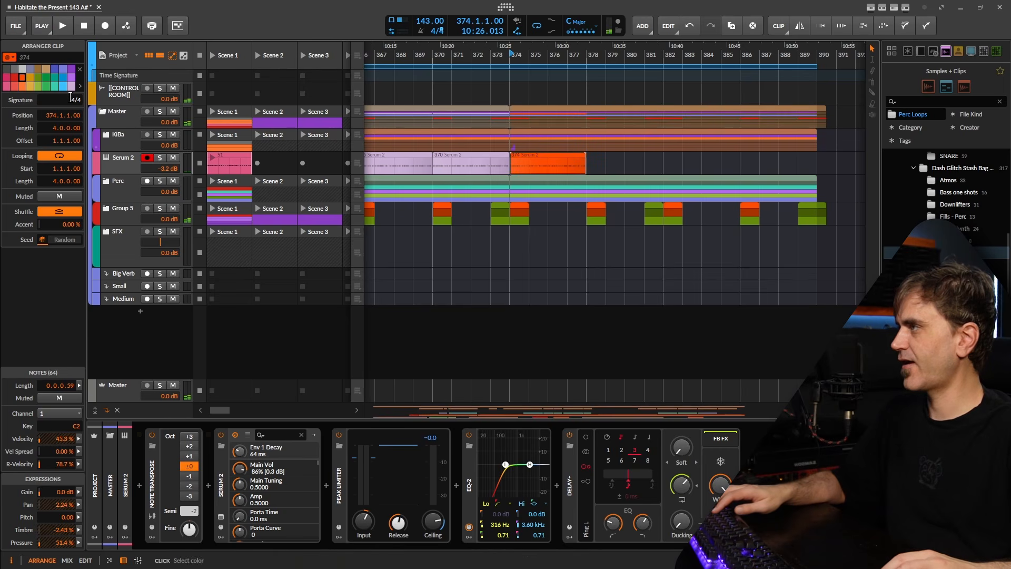
{"action": "double_click", "coordinate": [522, 161]}
{"action": "scroll", "coordinate": [534, 325], "scroll_direction": "down", "scroll_amount": 3}
{"action": "left_click_drag", "start_coordinate": [782, 268], "coordinate": [309, 319]}
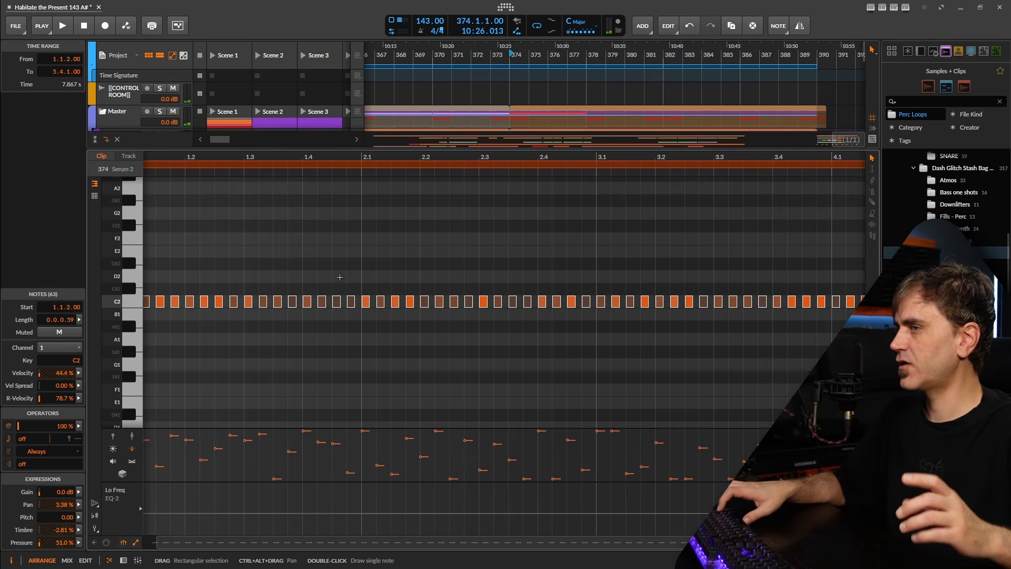
{"action": "left_click_drag", "start_coordinate": [337, 276], "coordinate": [428, 282]}
{"action": "key", "text": "Delete"}
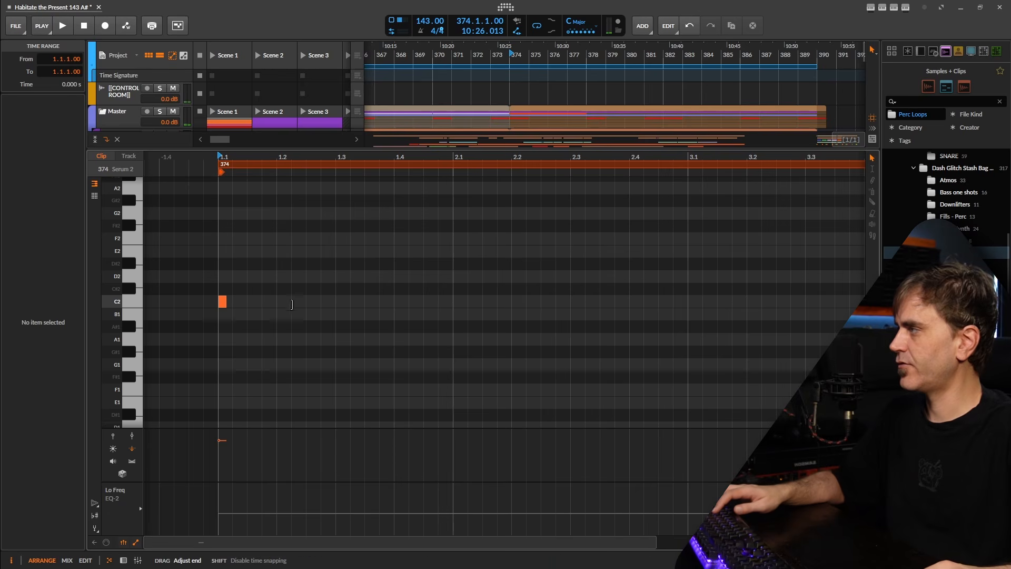
Stretch the remaining C2 note to one full bar and show its pan curve
{"action": "left_click_drag", "start_coordinate": [291, 304], "coordinate": [456, 345]}
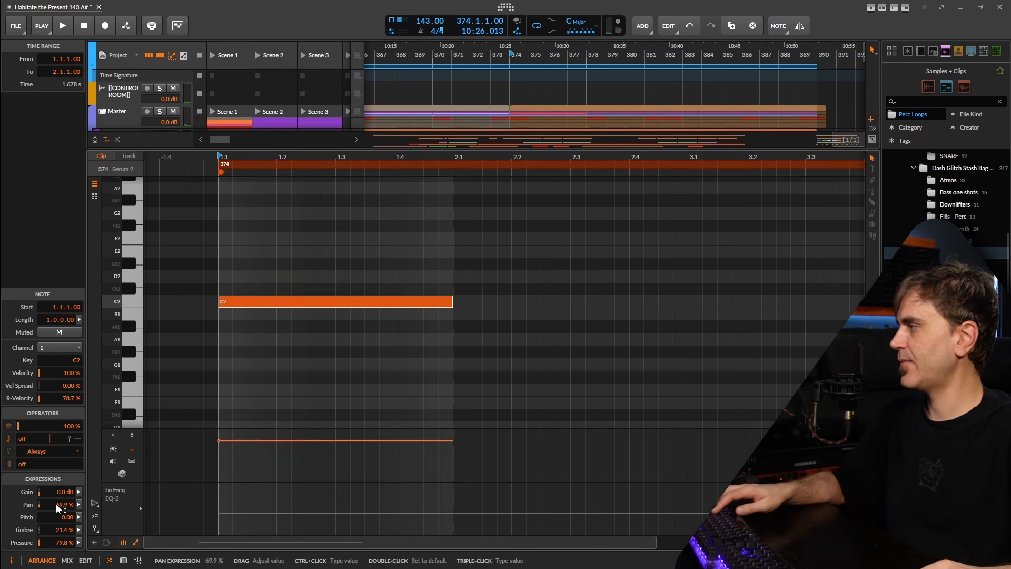
{"action": "key", "text": "space"}
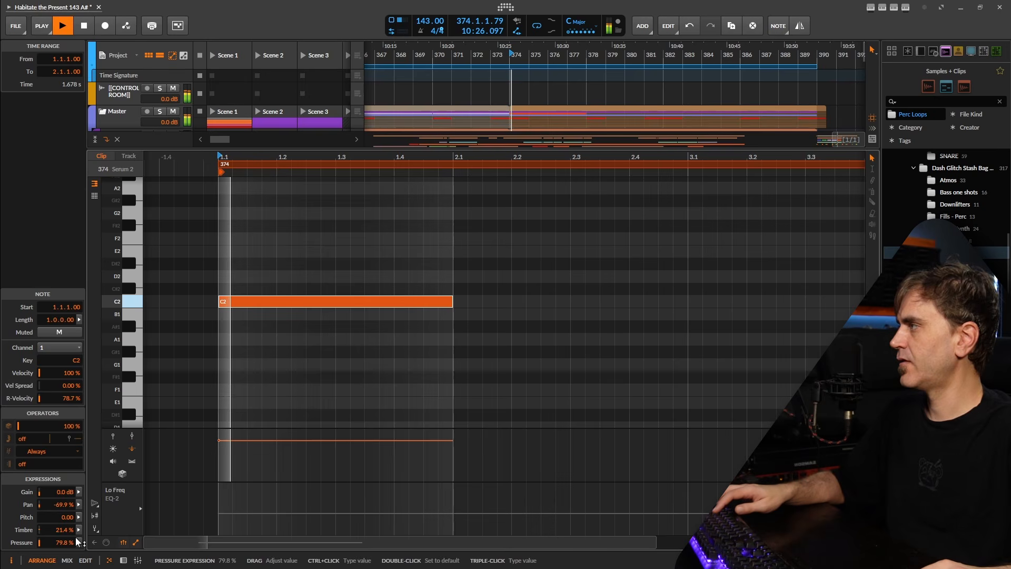
{"action": "key", "text": "space"}
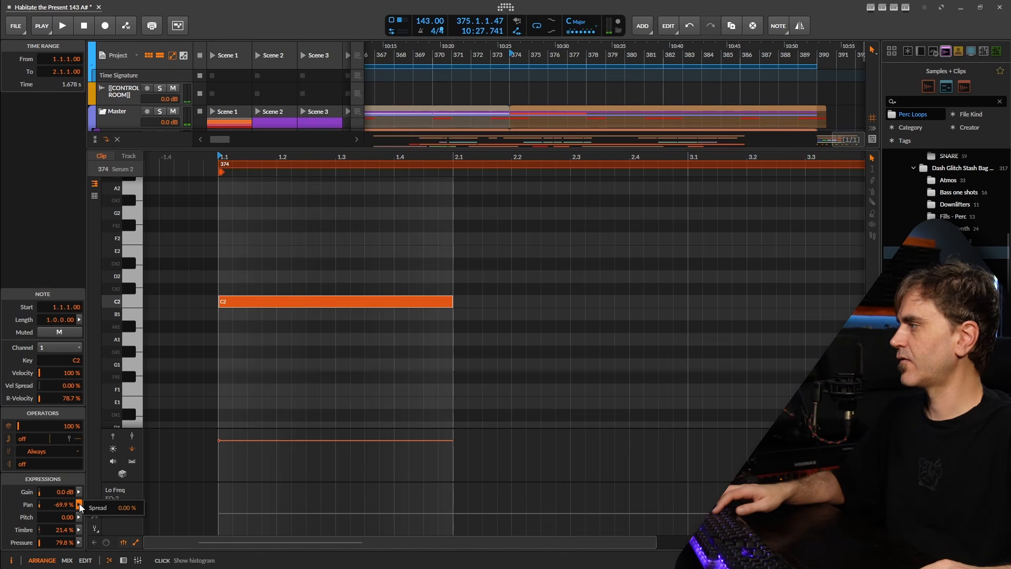
{"action": "left_click", "coordinate": [132, 461]}
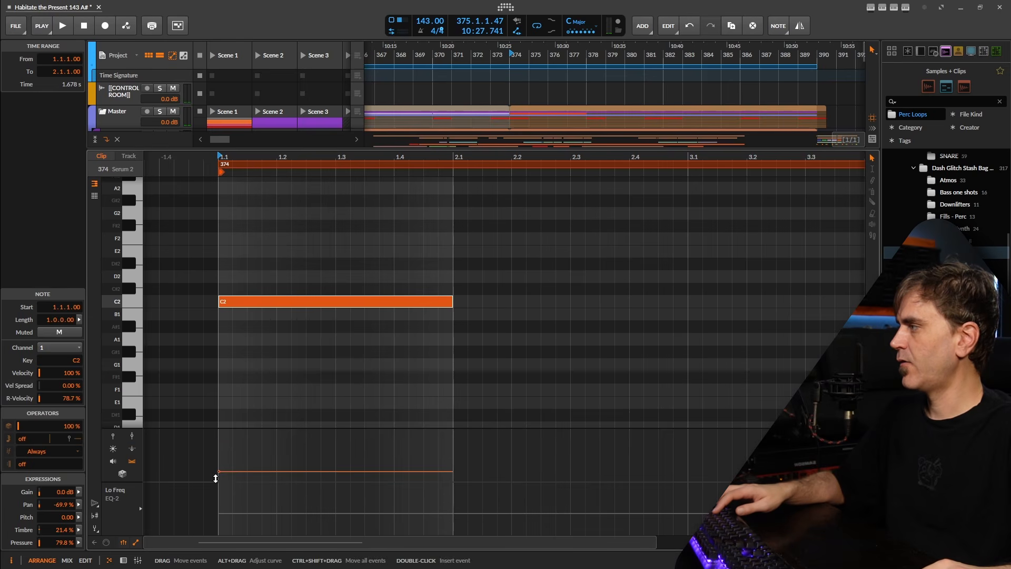
Sweep the long C2 note's pan curve from -100% to 100%
{"action": "left_click_drag", "start_coordinate": [219, 472], "coordinate": [219, 479]}
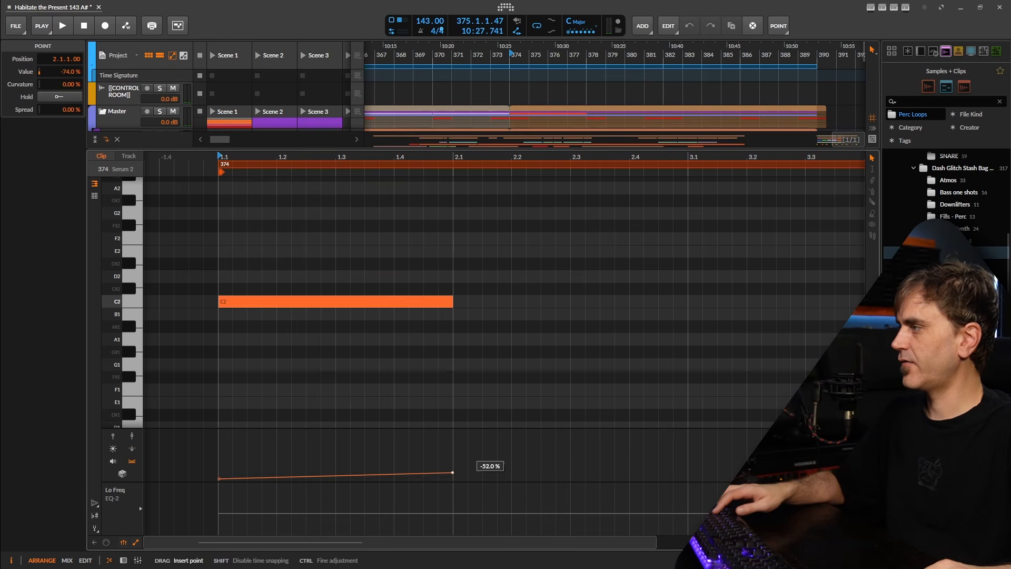
{"action": "left_click_drag", "start_coordinate": [452, 472], "coordinate": [453, 431]}
{"action": "key", "text": "space"}
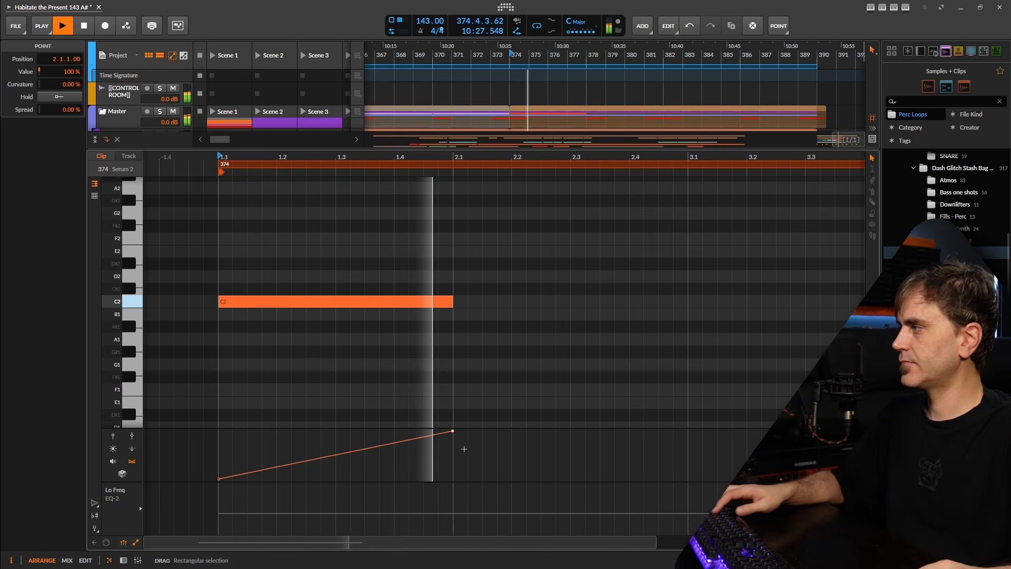
{"action": "key", "text": "space"}
Shape the note's pressure into a peak of 93% rising from 0%, then duplicate the note
{"action": "left_click", "coordinate": [333, 302]}
{"action": "key", "text": "space"}
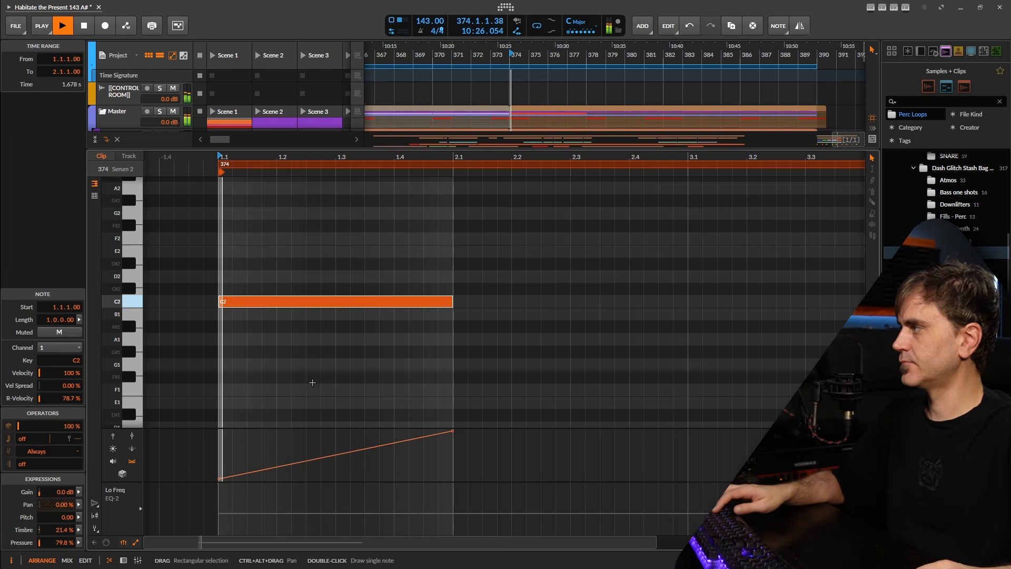
{"action": "key", "text": "space"}
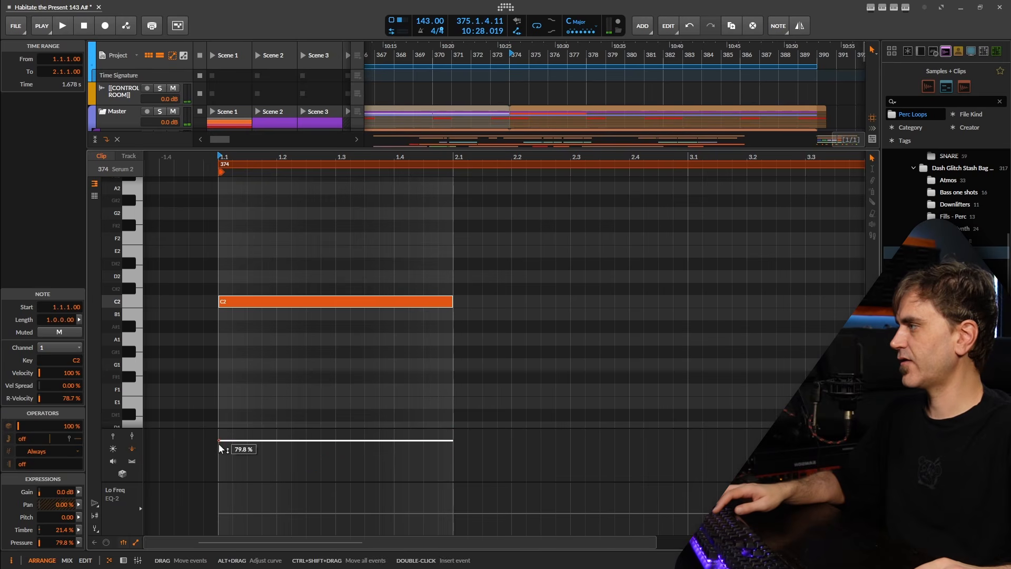
{"action": "left_click_drag", "start_coordinate": [219, 441], "coordinate": [219, 479]}
{"action": "key", "text": "space"}
{"action": "key", "text": "space"}
{"action": "key", "text": "space"}
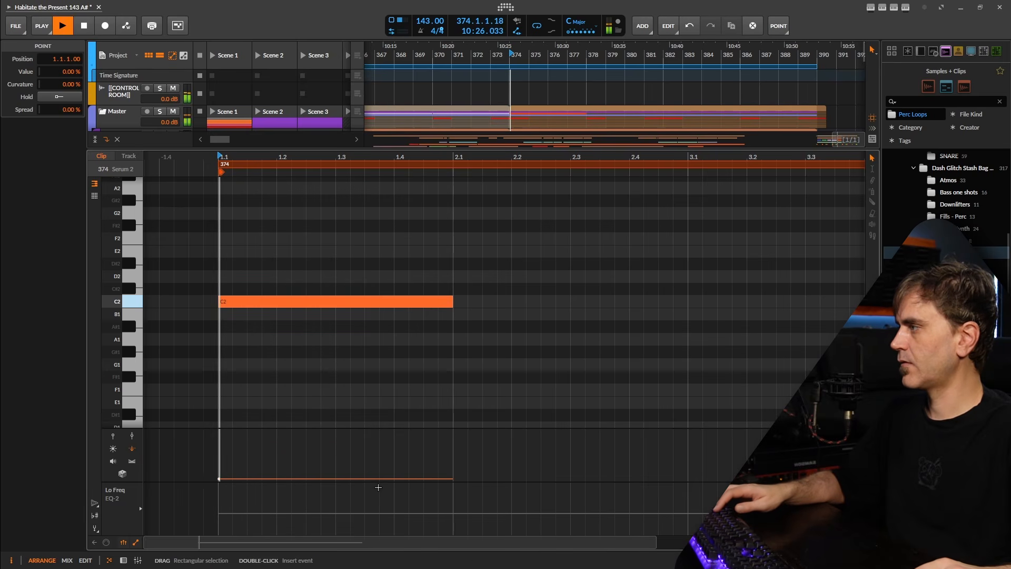
{"action": "left_click_drag", "start_coordinate": [381, 478], "coordinate": [307, 440]}
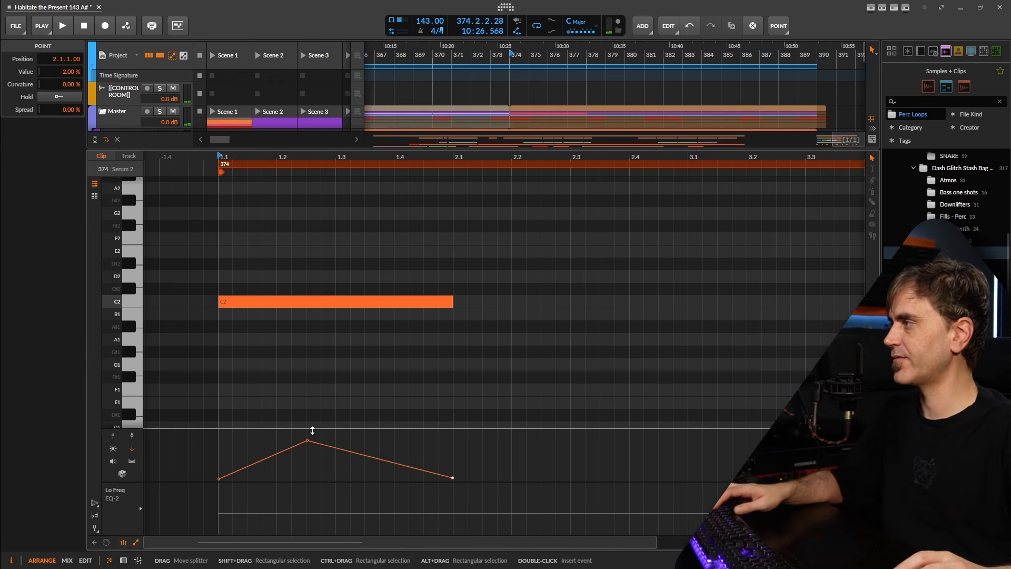
{"action": "key", "text": "space"}
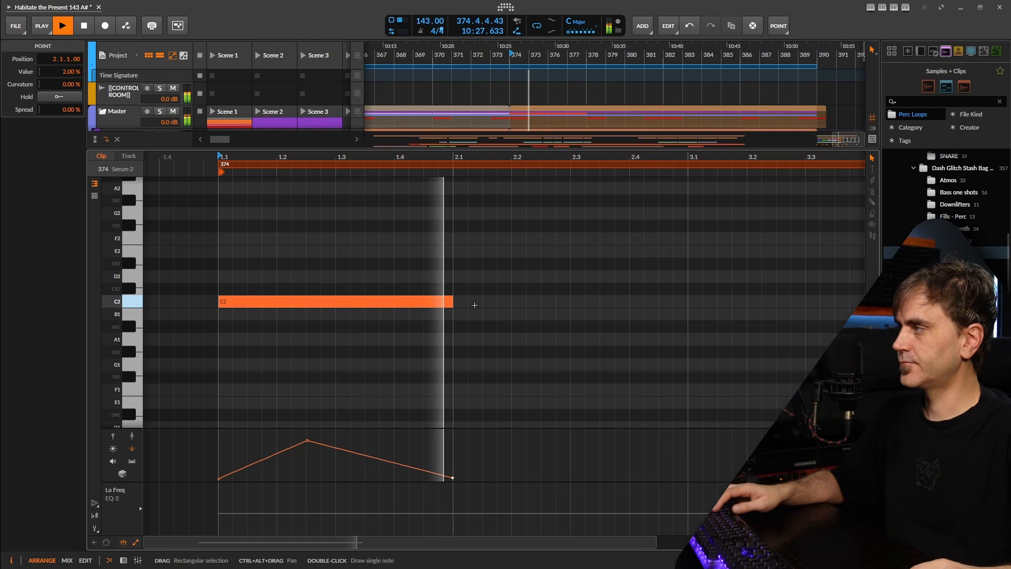
{"action": "key", "text": "space"}
{"action": "left_click_drag", "start_coordinate": [304, 435], "coordinate": [307, 436]}
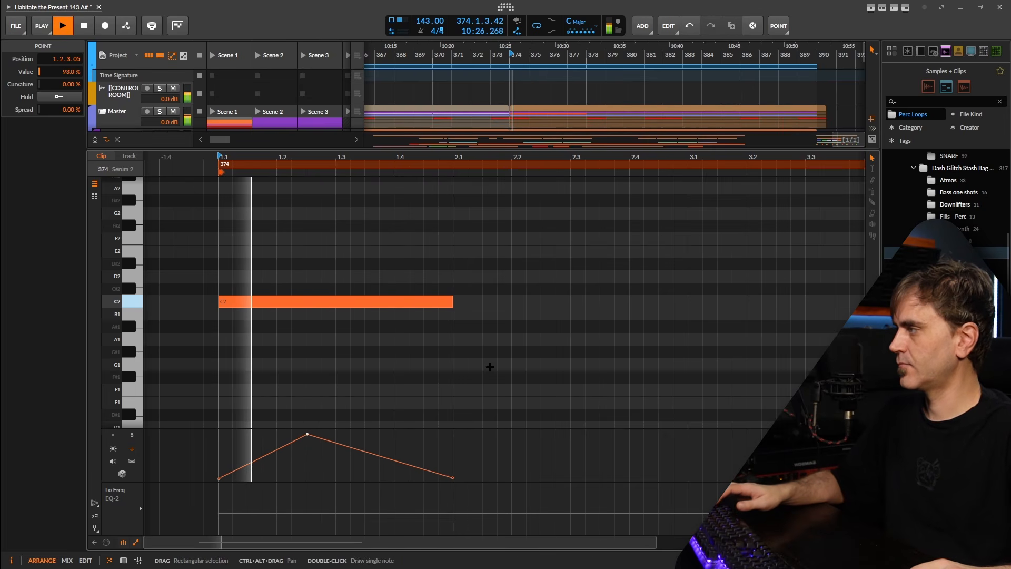
{"action": "key", "text": "space"}
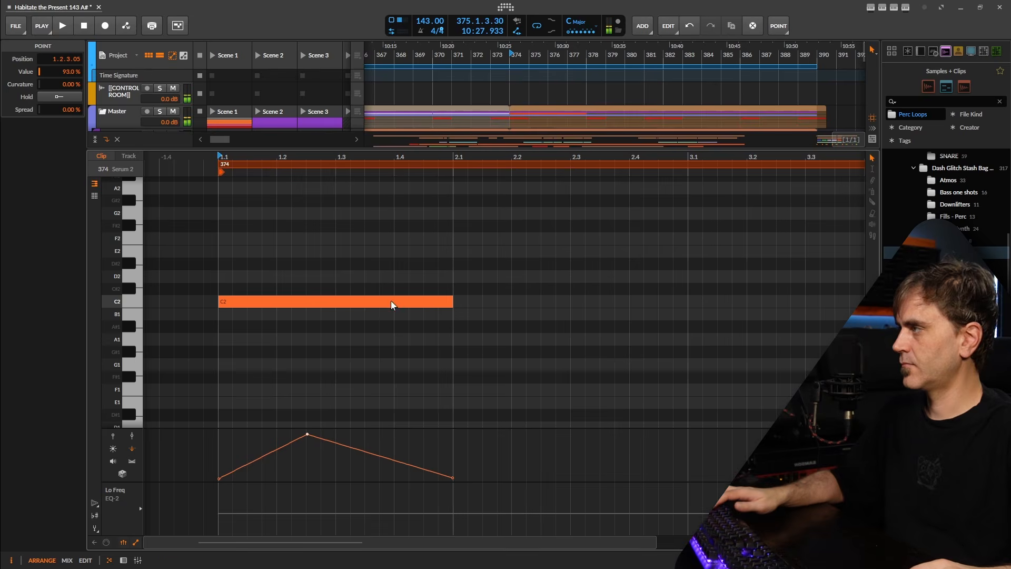
{"action": "key", "text": "ctrl+d"}
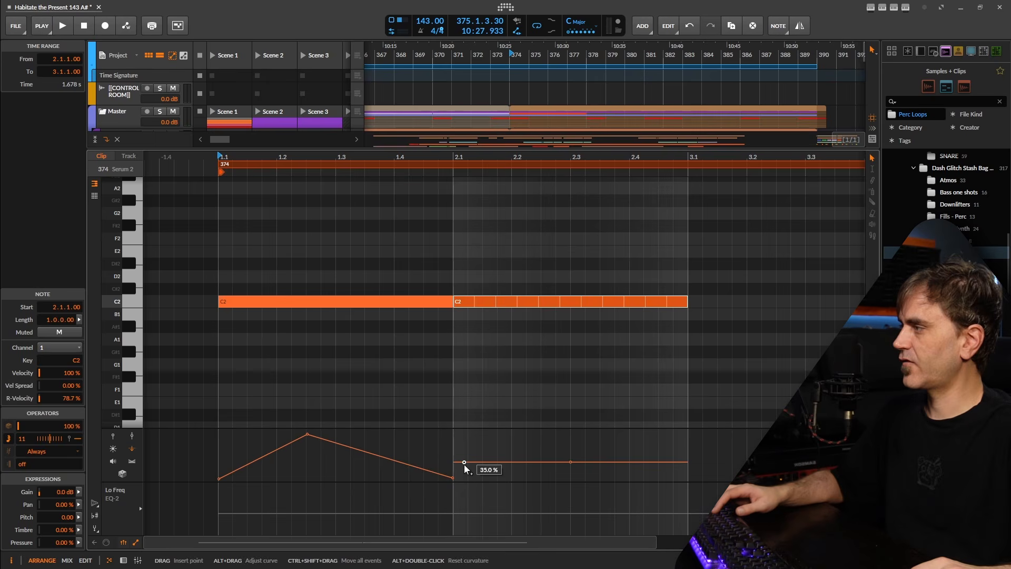
Reshape the second note's pressure: near zero at its start, raised at 2.3, 100% at 3.1
{"action": "left_click_drag", "start_coordinate": [464, 464], "coordinate": [453, 479]}
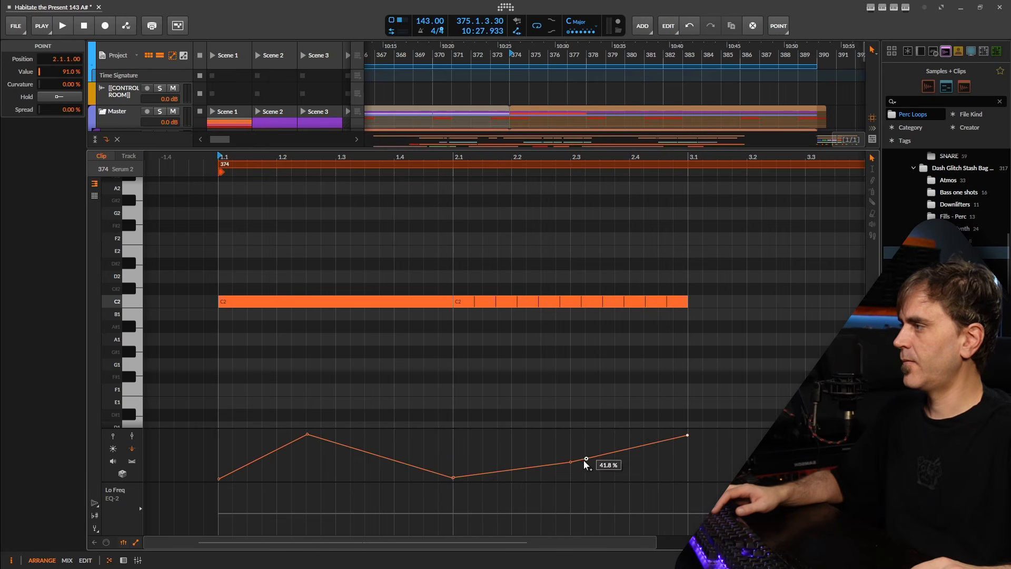
{"action": "key", "text": "space"}
{"action": "left_click", "coordinate": [511, 401]}
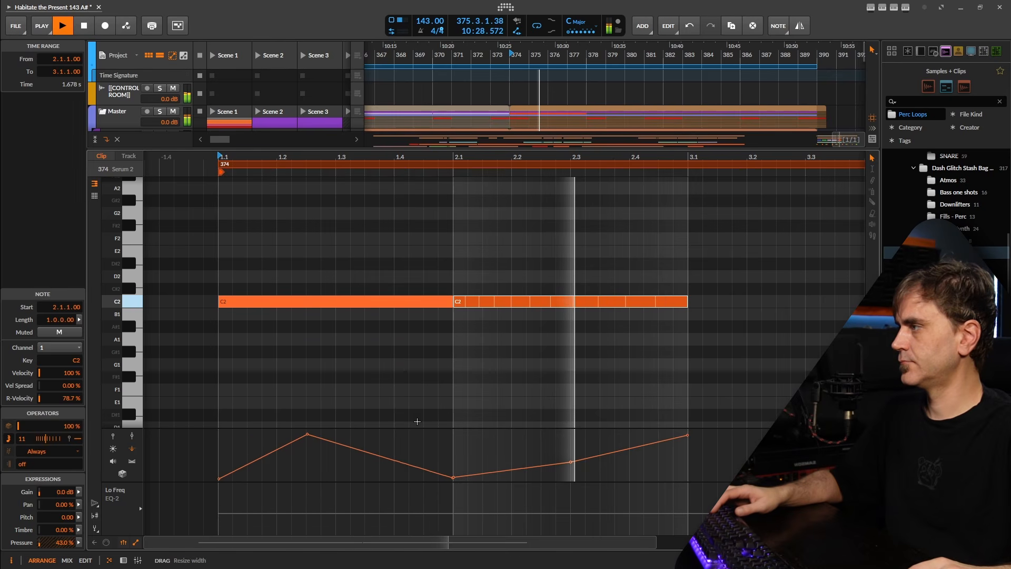
{"action": "left_click_drag", "start_coordinate": [571, 462], "coordinate": [571, 447]}
{"action": "key", "text": "space"}
{"action": "key", "text": "space"}
{"action": "left_click_drag", "start_coordinate": [687, 436], "coordinate": [687, 432]}
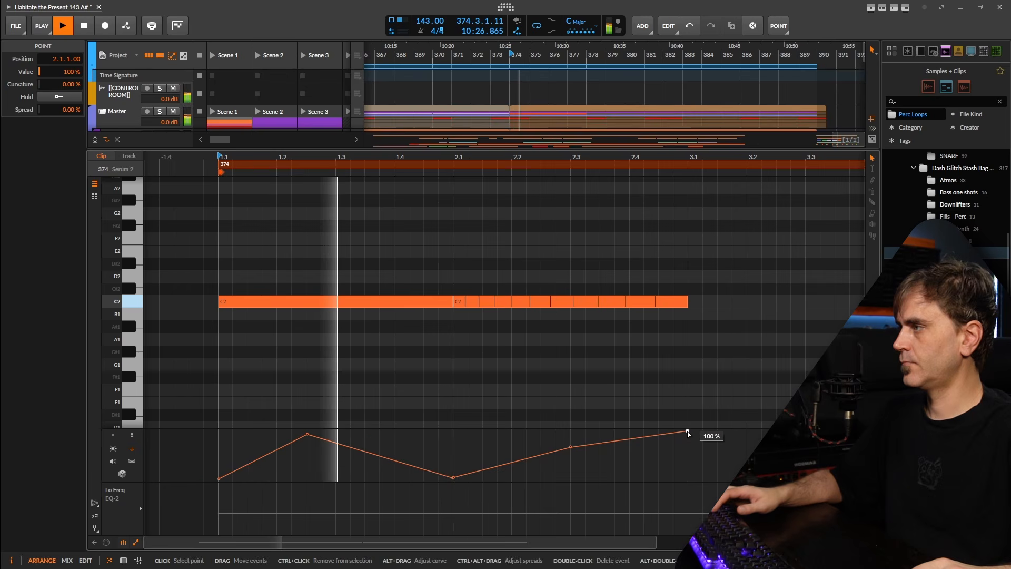
{"action": "key", "text": "space"}
{"action": "key", "text": "space"}
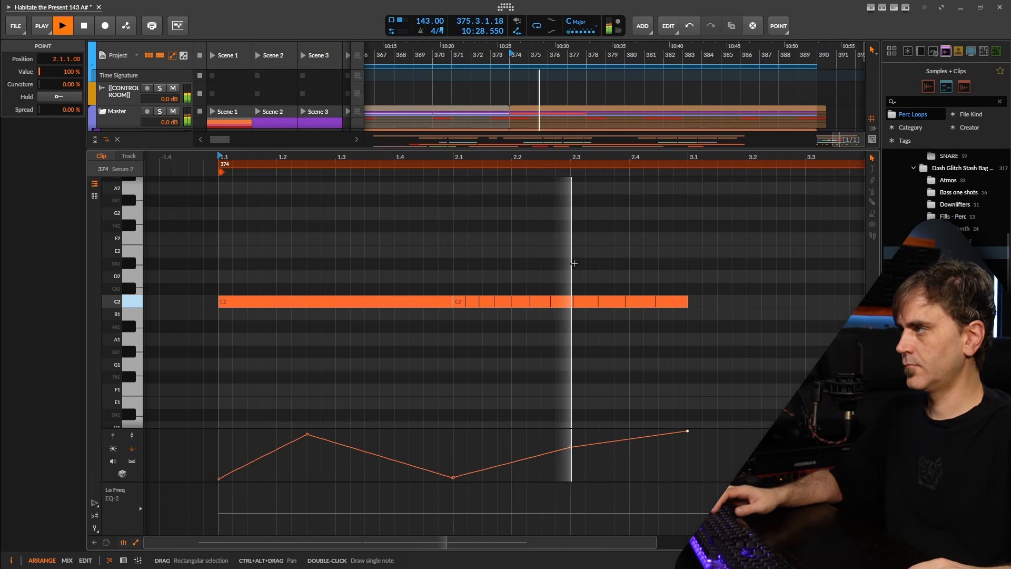
Ramp the second note's repeat velocities upward from 0%
{"action": "left_click_drag", "start_coordinate": [571, 262], "coordinate": [533, 388]}
{"action": "key", "text": "space"}
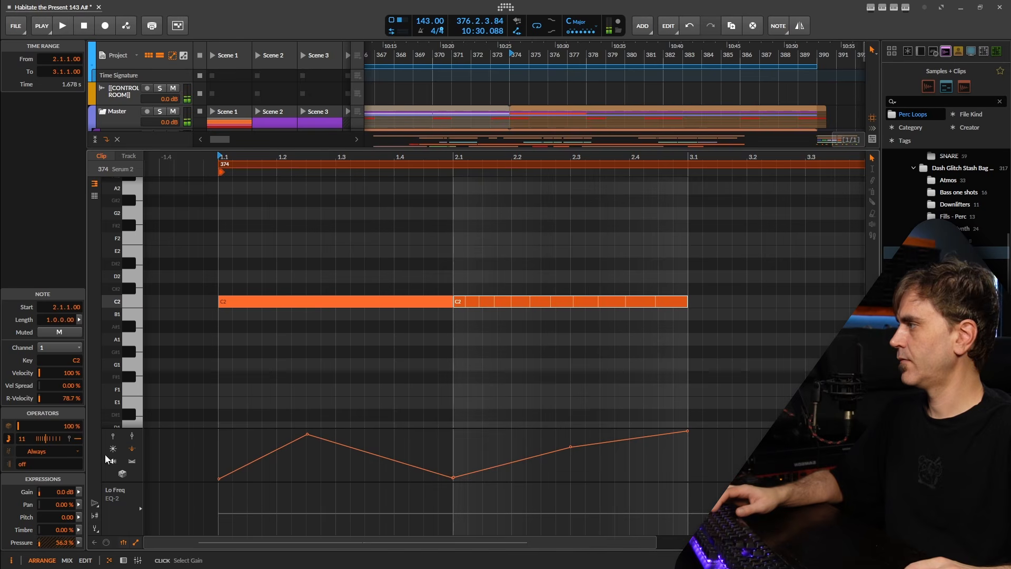
{"action": "left_click", "coordinate": [114, 435]}
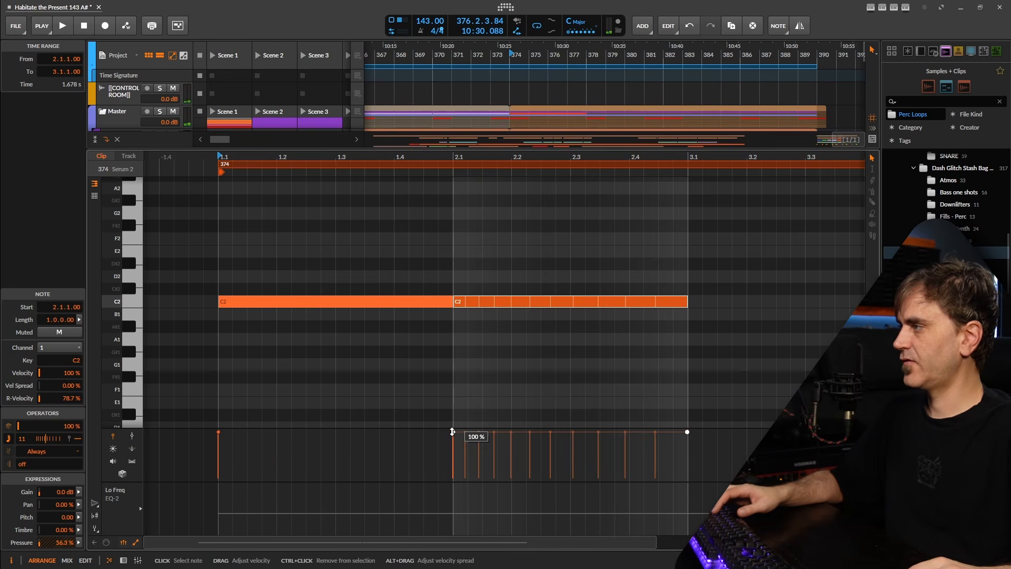
{"action": "left_click_drag", "start_coordinate": [452, 432], "coordinate": [449, 492]}
{"action": "left_click_drag", "start_coordinate": [702, 476], "coordinate": [733, 391]}
{"action": "key", "text": "space"}
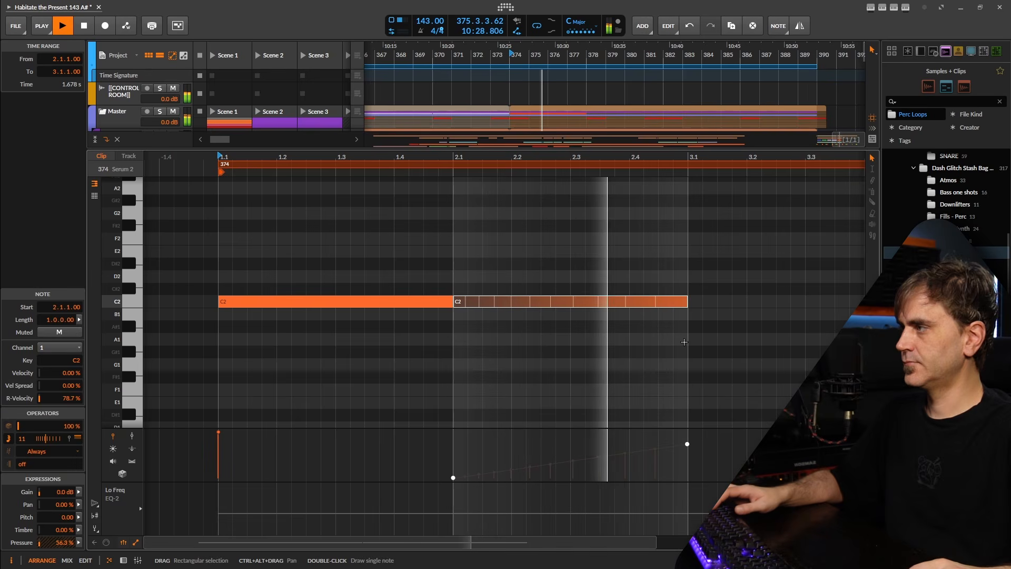
{"action": "key", "text": "space"}
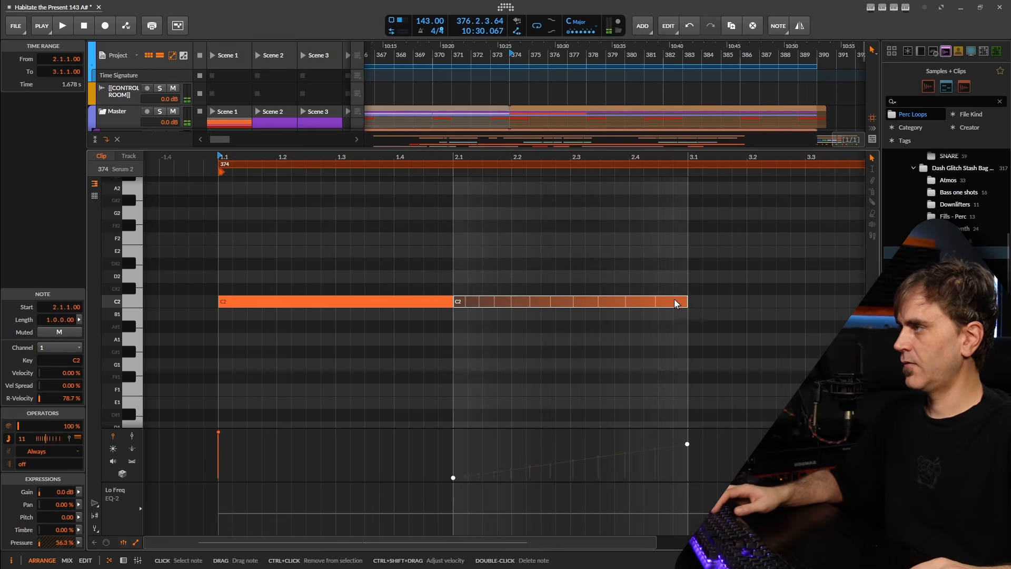
Raise the pressure point at 2.1 to about 44% and select the second C2 note
{"action": "key", "text": "space"}
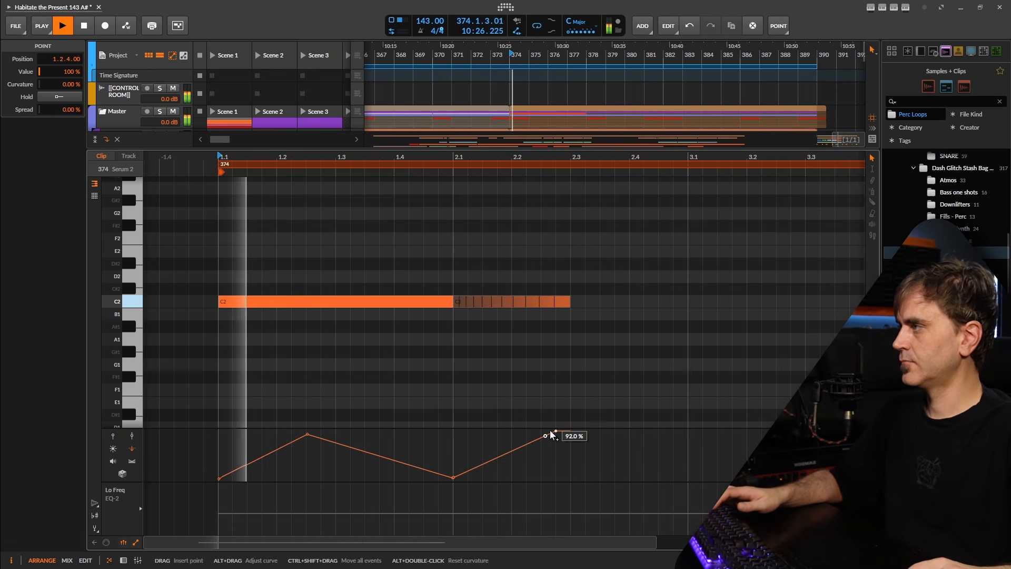
{"action": "left_click_drag", "start_coordinate": [465, 483], "coordinate": [465, 462]}
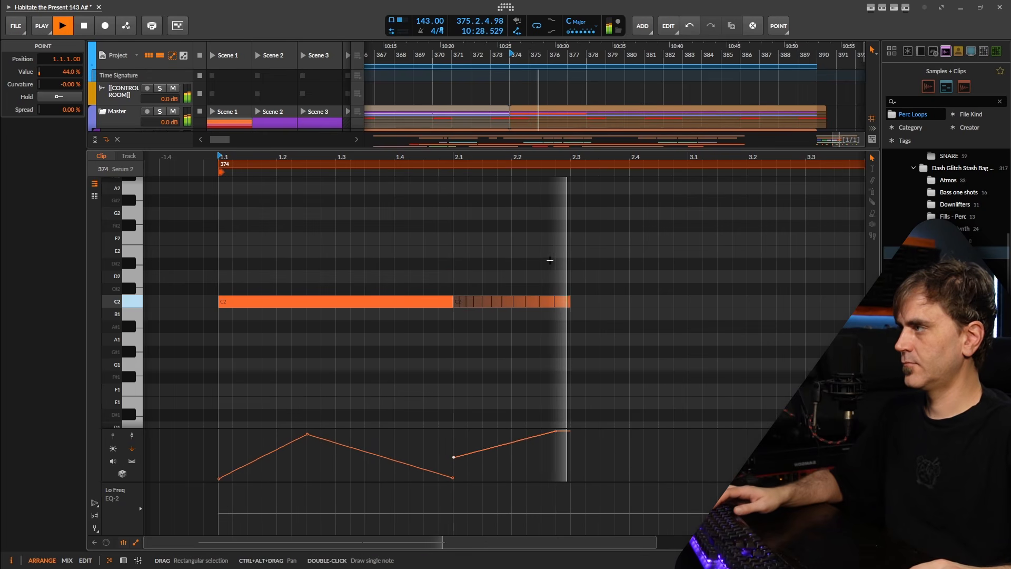
{"action": "left_click", "coordinate": [560, 303]}
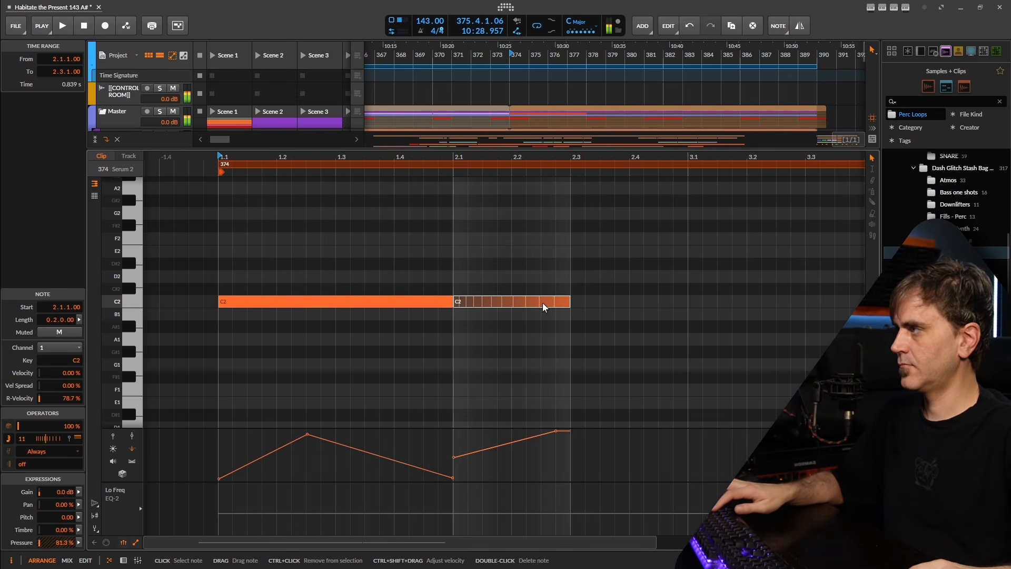
Duplicate the second C2 note to span 2.3–3.1
{"action": "key", "text": "ctrl+d"}
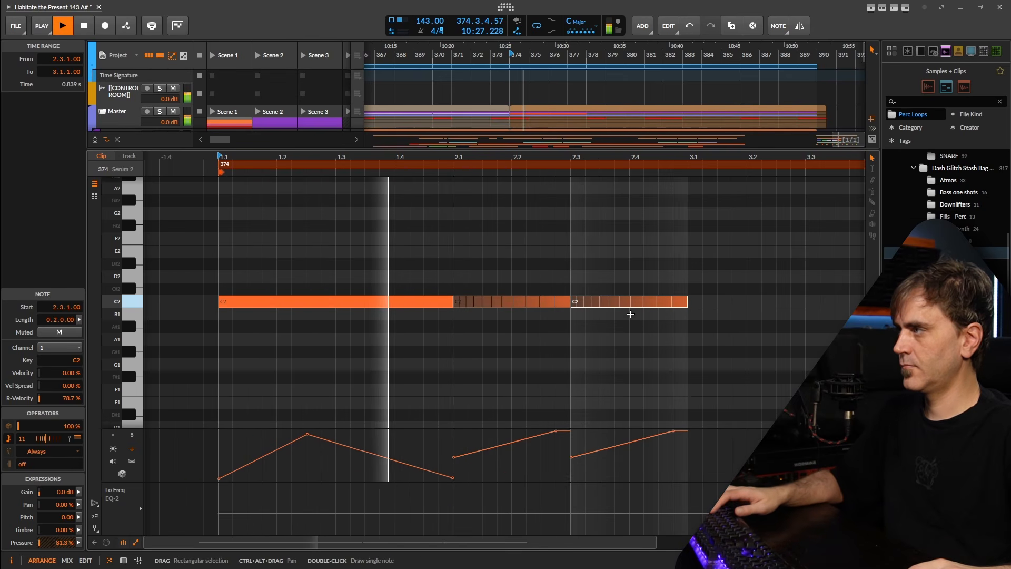
{"action": "key", "text": "space"}
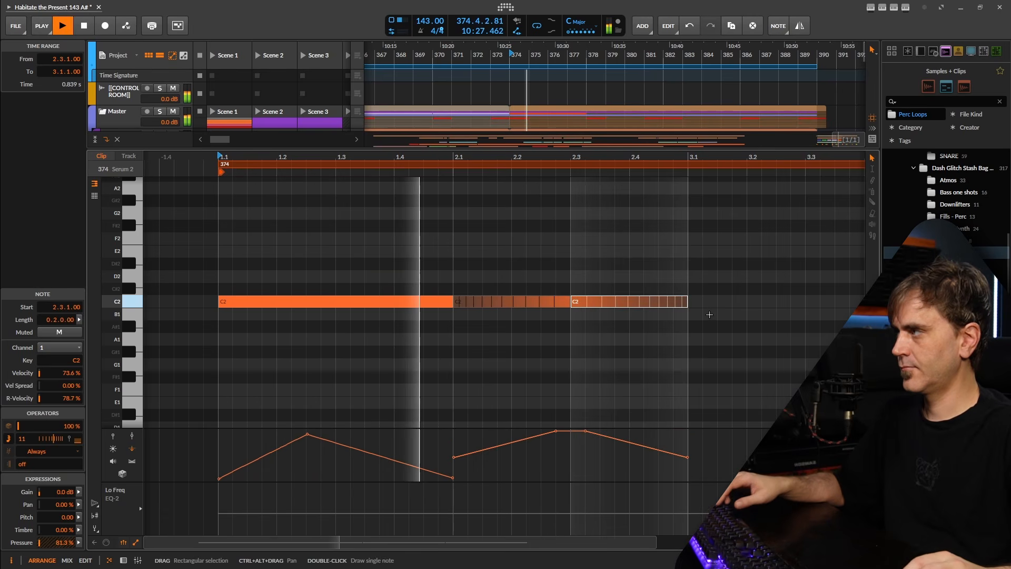
{"action": "scroll", "coordinate": [727, 323], "scroll_direction": "down", "scroll_amount": 1}
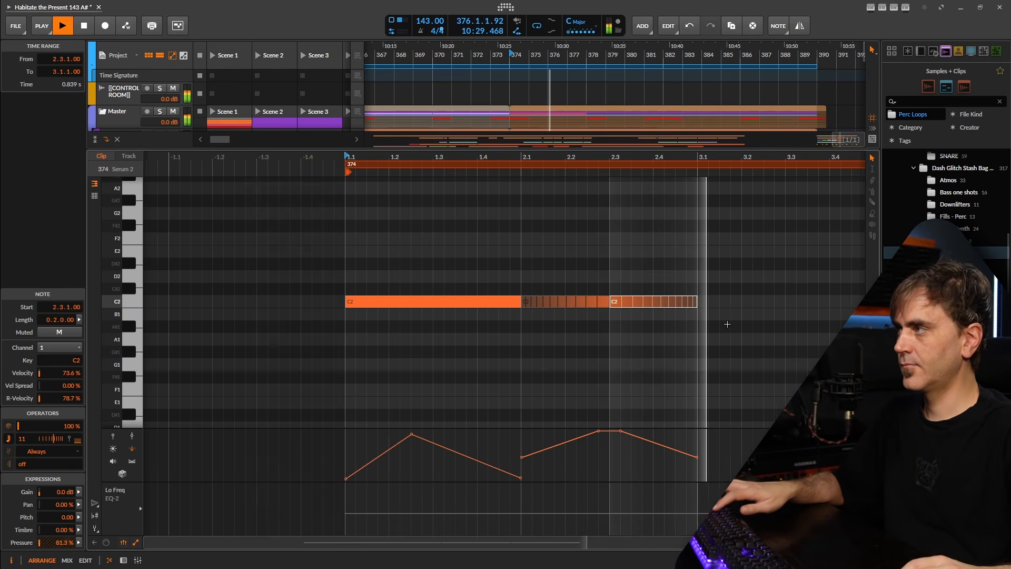
{"action": "scroll", "coordinate": [736, 322], "scroll_direction": "up", "scroll_amount": 2}
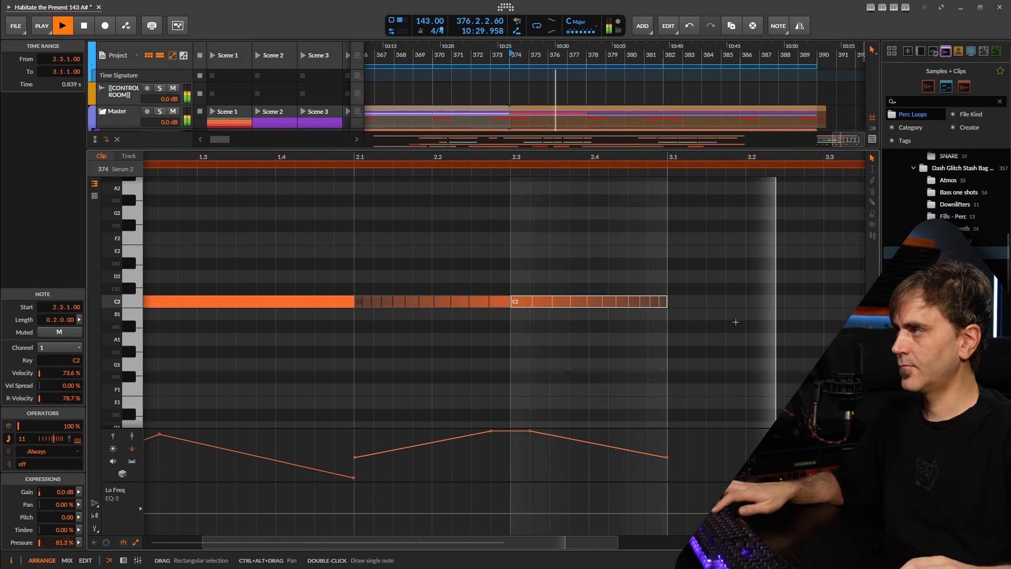
Split the copy at 2.4 and give the 2.3 note 4 evenly spaced repeats
{"action": "key", "text": "5"}
{"action": "left_click", "coordinate": [590, 309]}
{"action": "key", "text": "1"}
{"action": "left_click", "coordinate": [553, 302]}
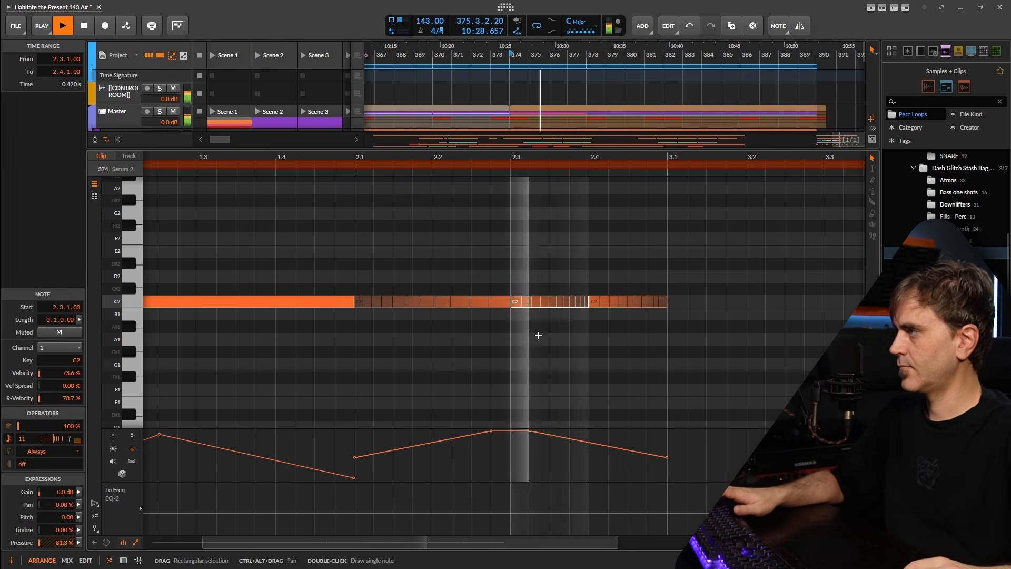
{"action": "left_click_drag", "start_coordinate": [21, 439], "coordinate": [20, 441]}
{"action": "double_click", "coordinate": [45, 440]}
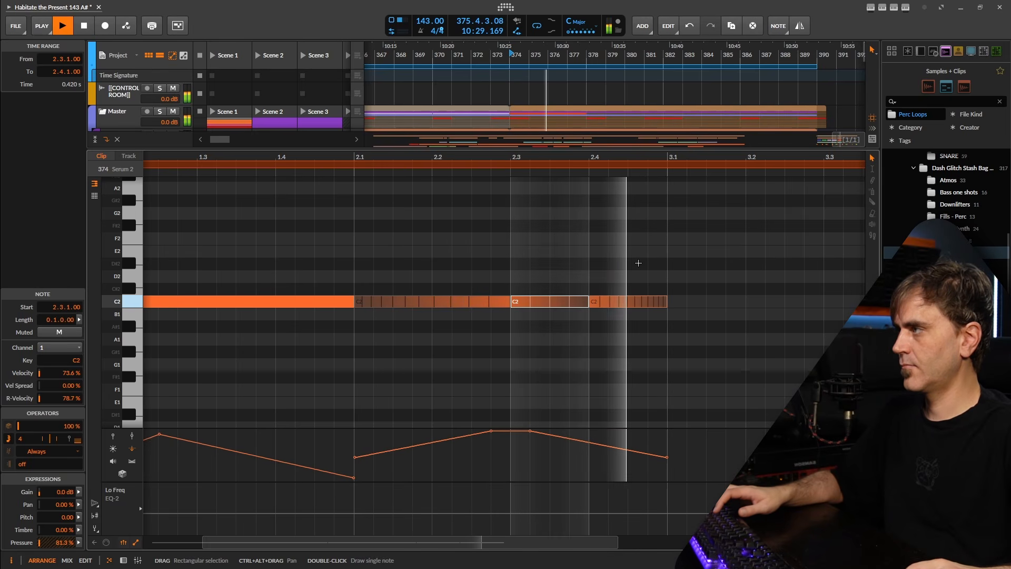
{"action": "scroll", "coordinate": [645, 315], "scroll_direction": "down", "scroll_amount": 3}
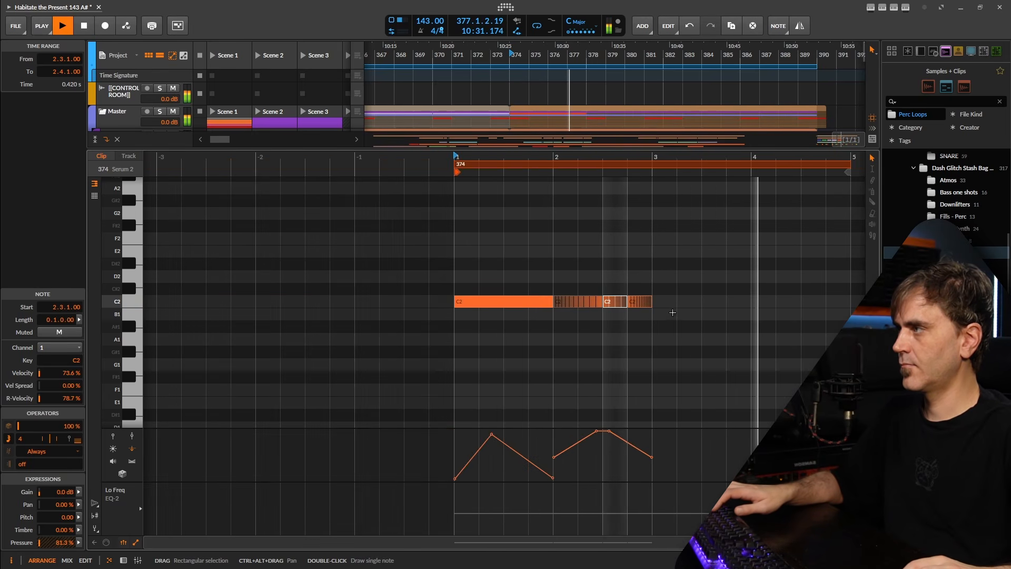
{"action": "scroll", "coordinate": [657, 300], "scroll_direction": "up", "scroll_amount": 8}
{"action": "scroll", "coordinate": [624, 302], "scroll_direction": "down", "scroll_amount": 8}
{"action": "left_click_drag", "start_coordinate": [621, 302], "coordinate": [474, 301]}
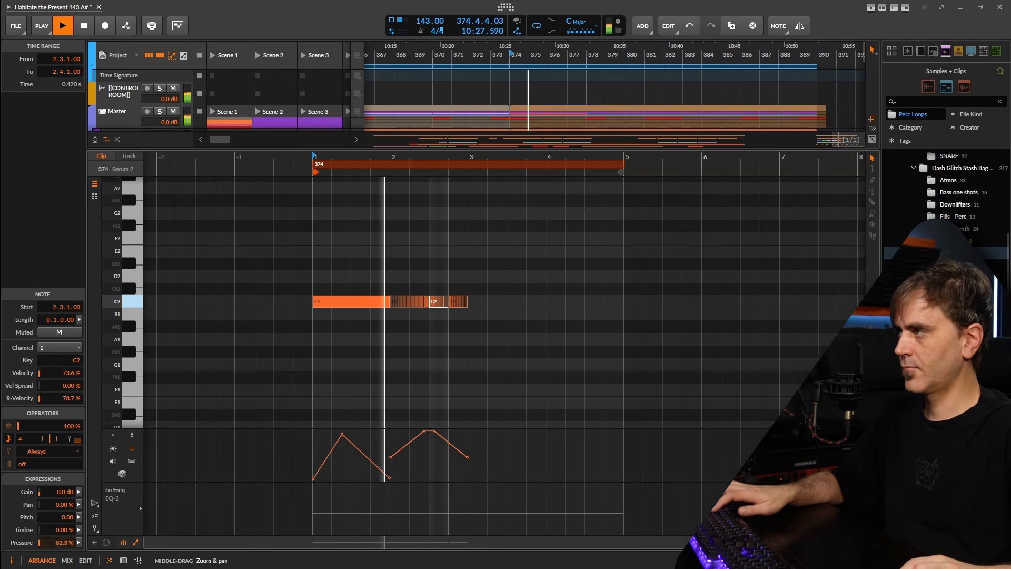
{"action": "scroll", "coordinate": [473, 303], "scroll_direction": "up", "scroll_amount": 3}
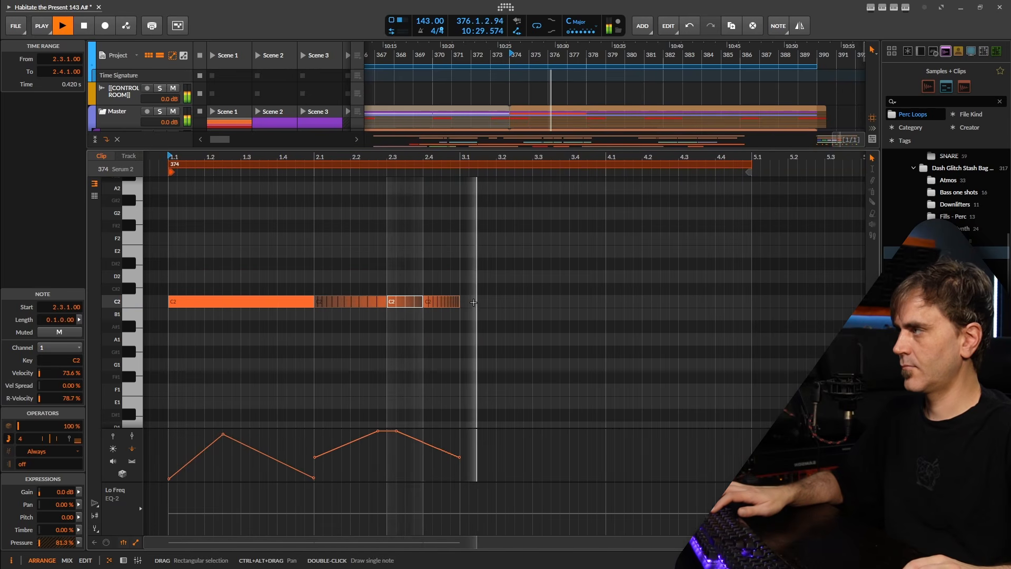
Draw a C2 note at 3.1, split it at 3.1.2 and 3.1.3, and delete the tail
{"action": "double_click", "coordinate": [479, 302]}
{"action": "key", "text": "5"}
{"action": "left_click", "coordinate": [472, 304]}
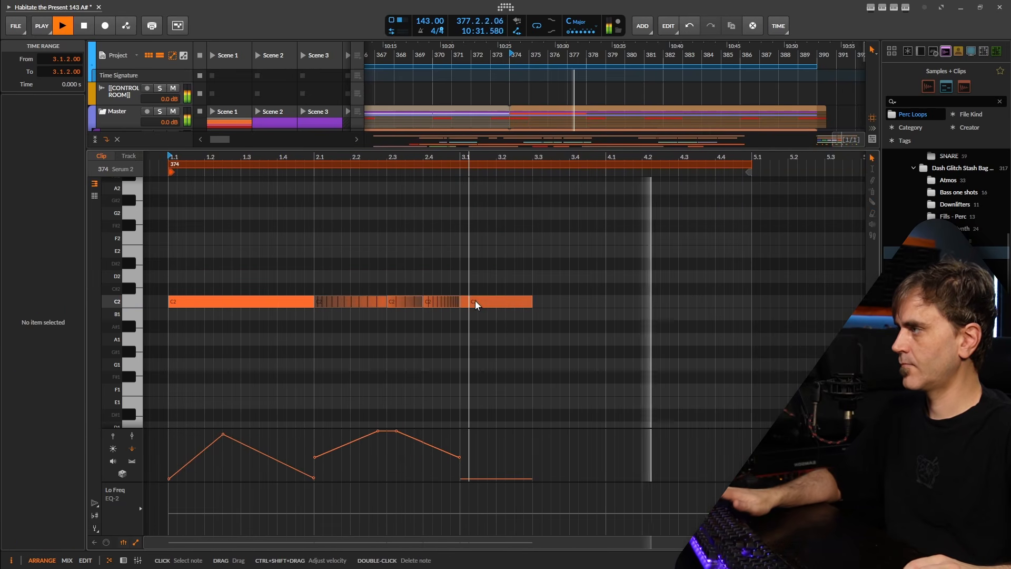
{"action": "left_click", "coordinate": [477, 303]}
{"action": "left_click_drag", "start_coordinate": [521, 276], "coordinate": [503, 331]}
{"action": "key", "text": "Delete"}
{"action": "key", "text": "space"}
{"action": "left_click_drag", "start_coordinate": [486, 276], "coordinate": [467, 313]}
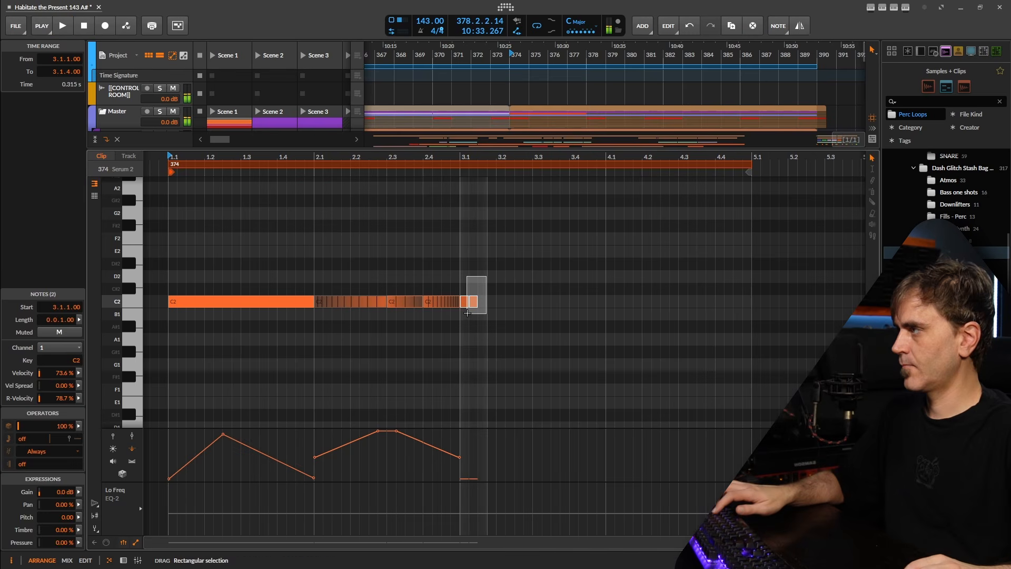
{"action": "left_click", "coordinate": [474, 285]}
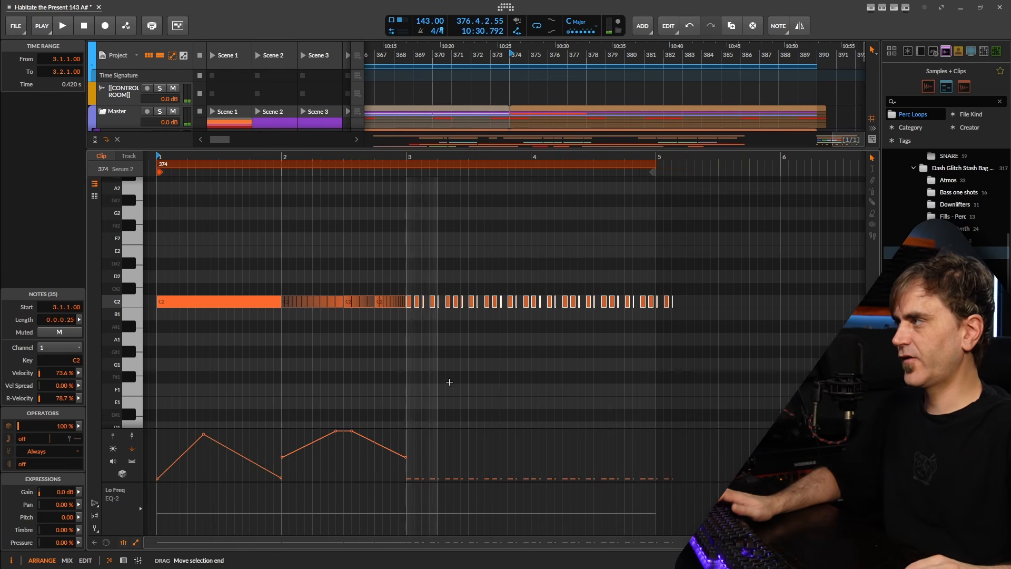
{"action": "left_click", "coordinate": [548, 337]}
Randomize the pressure of the repeated short C2 notes and return to the full arranger
{"action": "left_click_drag", "start_coordinate": [775, 229], "coordinate": [405, 365]}
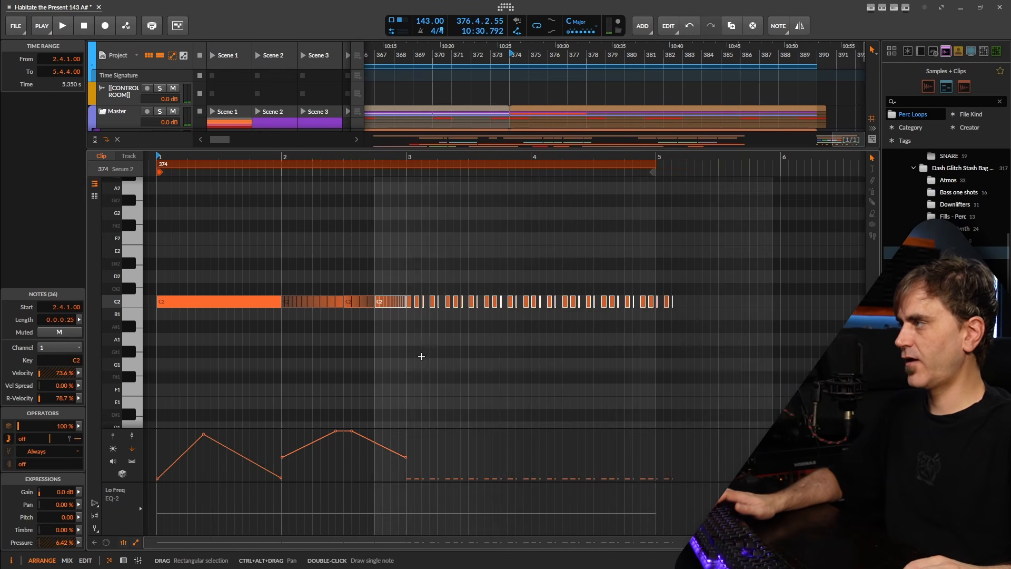
{"action": "left_click_drag", "start_coordinate": [751, 246], "coordinate": [404, 343]}
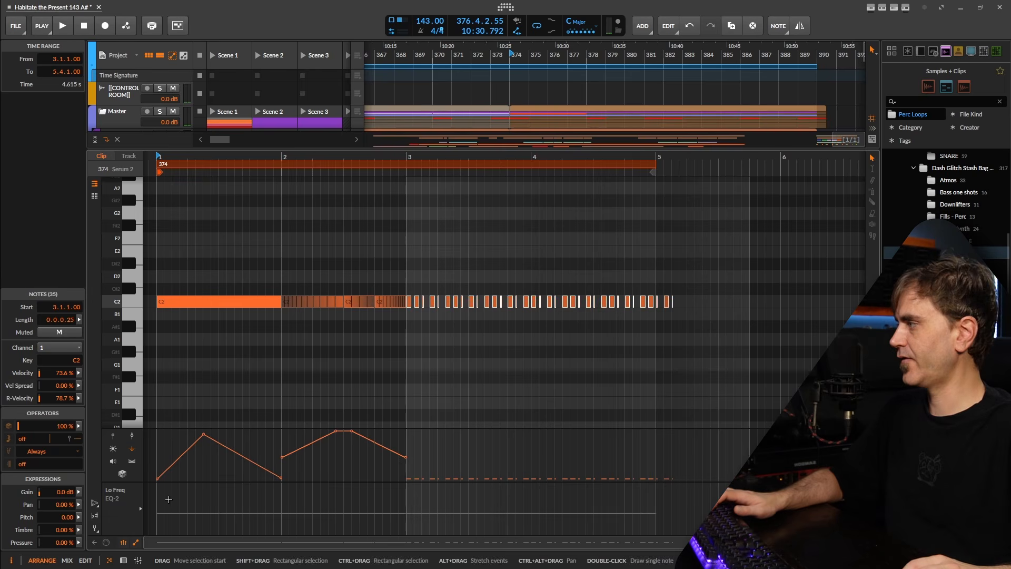
{"action": "key", "text": "space"}
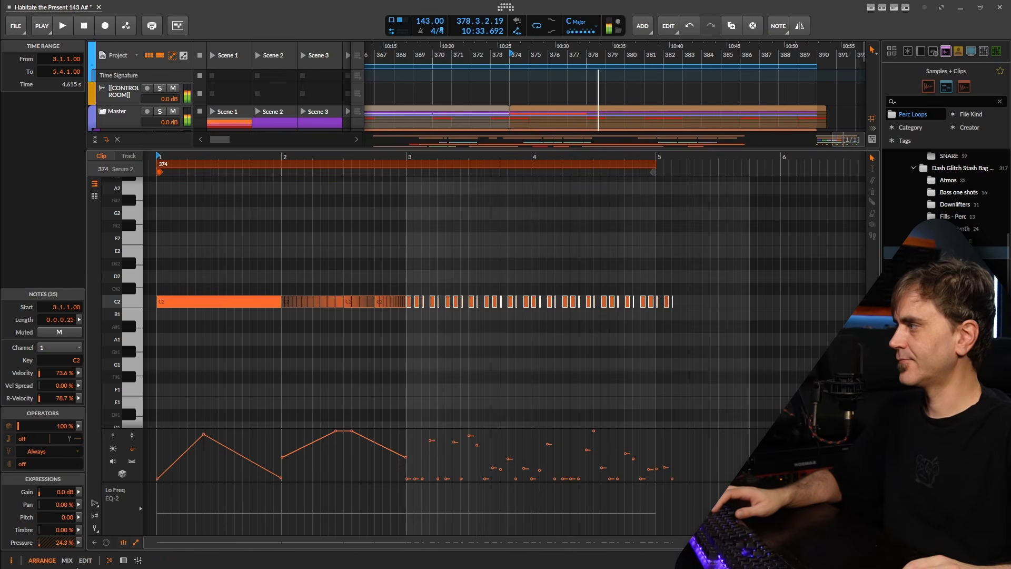
{"action": "left_click", "coordinate": [123, 562]}
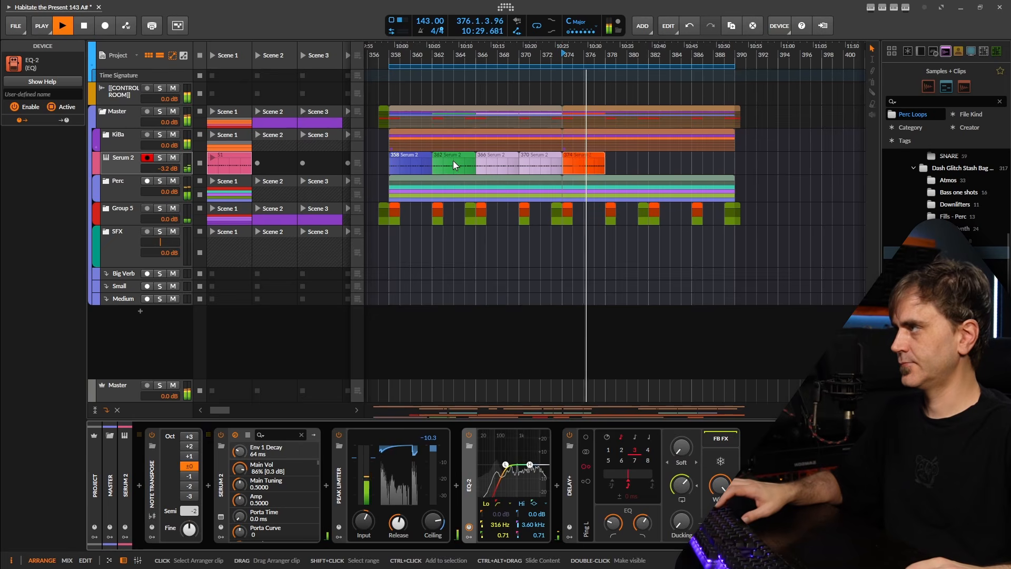
Copy a Serum 2 clip further along the track, inspect it, then show the devices
{"action": "left_click_drag", "start_coordinate": [453, 160], "coordinate": [627, 163]}
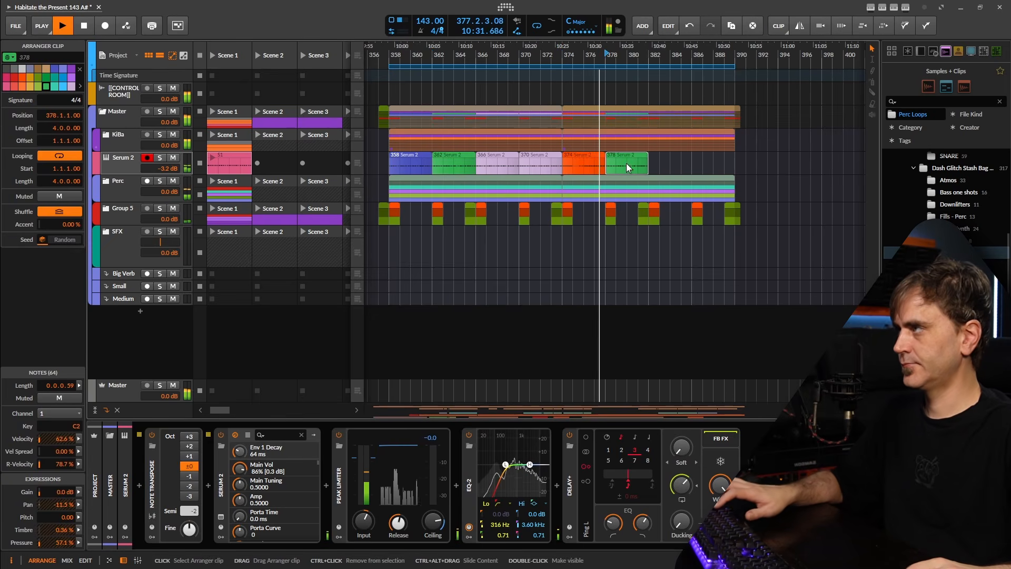
{"action": "double_click", "coordinate": [627, 163]}
{"action": "left_click", "coordinate": [478, 395]}
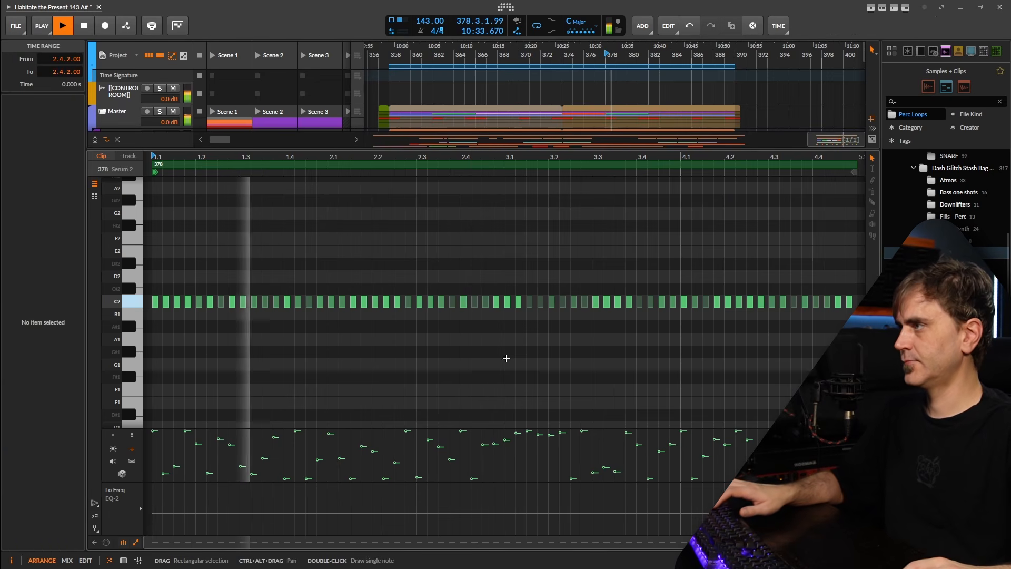
{"action": "scroll", "coordinate": [668, 92], "scroll_direction": "down", "scroll_amount": 2}
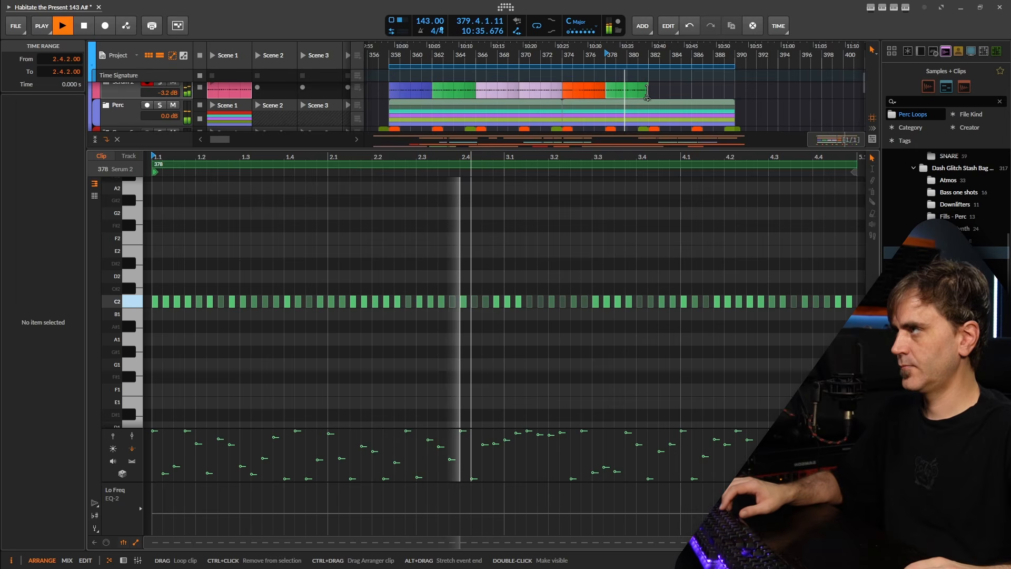
{"action": "key", "text": "space"}
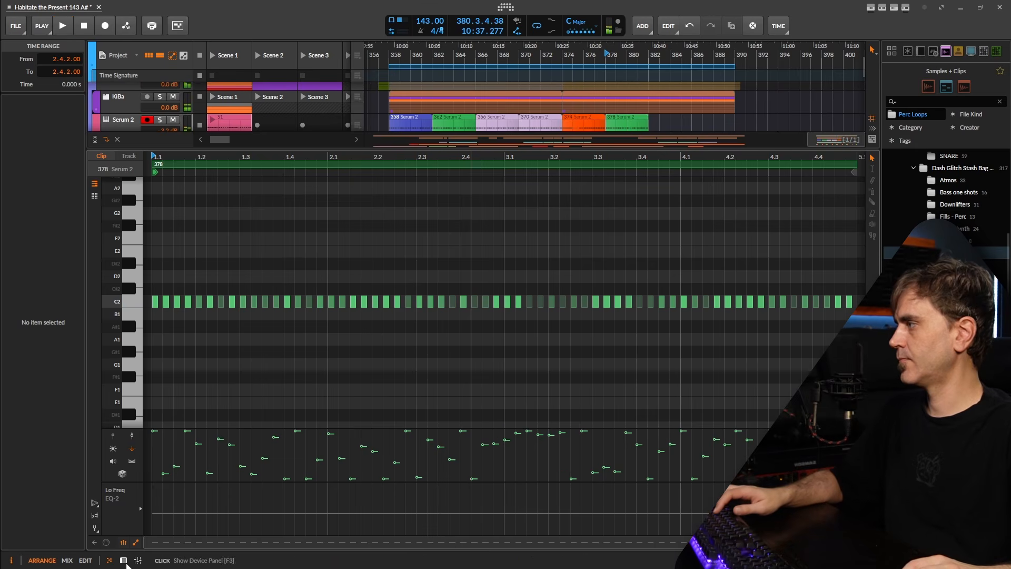
{"action": "left_click", "coordinate": [123, 560]}
Delete clip 380 and lengthen clip 378 to bar 382 to fill the gap
{"action": "left_click", "coordinate": [646, 169]}
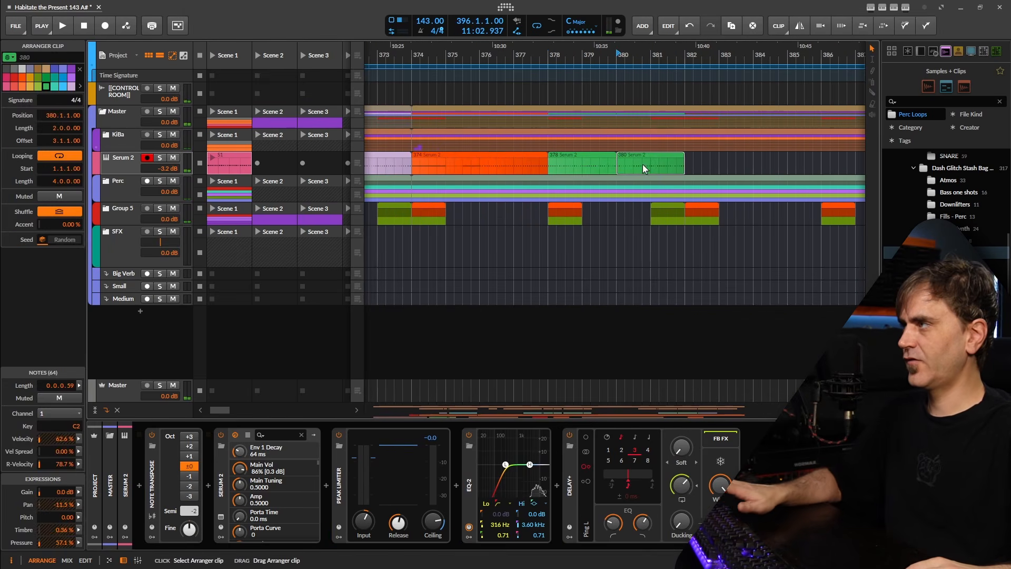
{"action": "key", "text": "Delete"}
{"action": "left_click", "coordinate": [583, 160]}
{"action": "left_click_drag", "start_coordinate": [614, 161], "coordinate": [685, 172]}
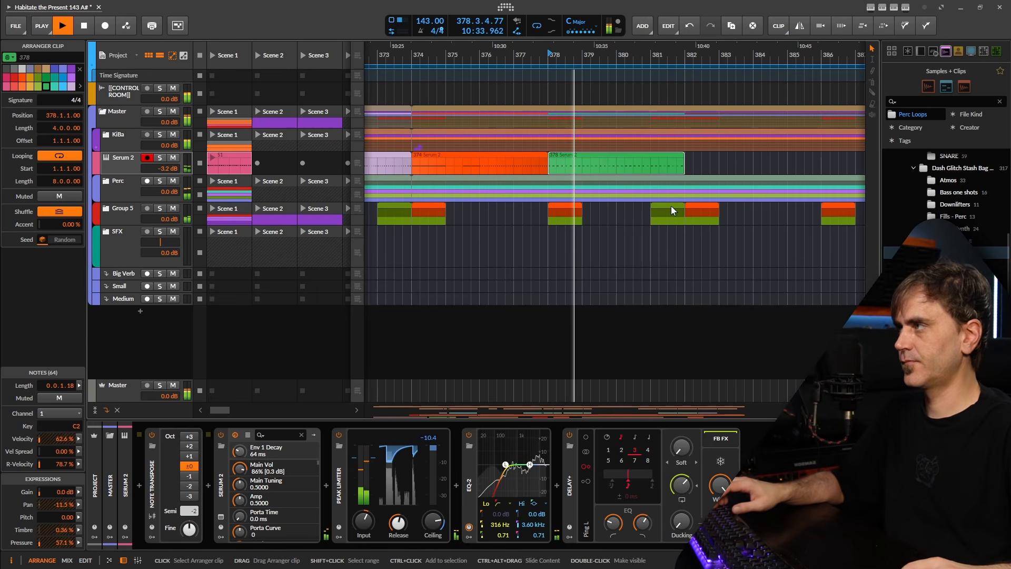
Duplicate clips 366–378 after themselves, undoing the extras past bar 390
{"action": "scroll", "coordinate": [709, 141], "scroll_direction": "down", "scroll_amount": 6}
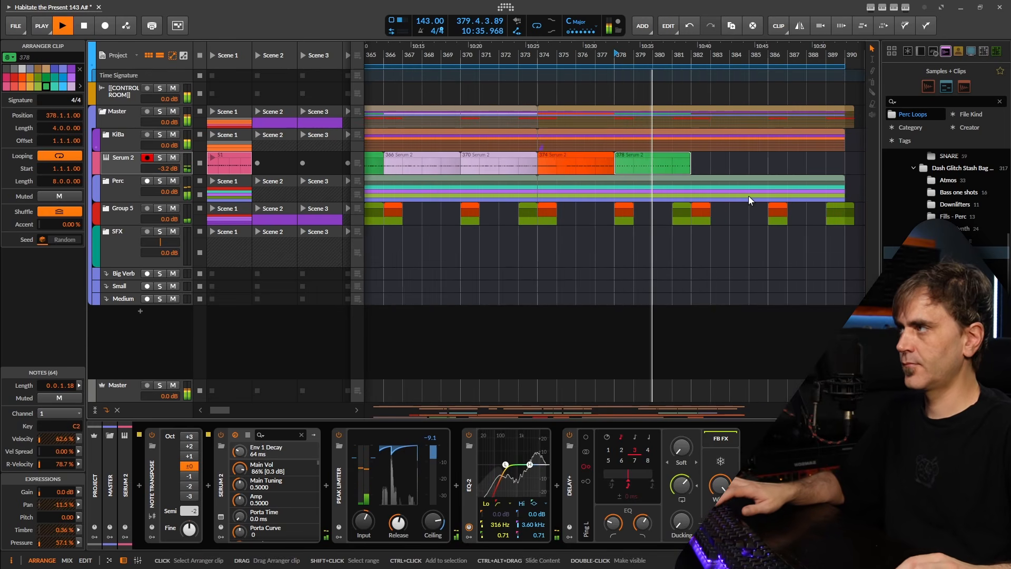
{"action": "scroll", "coordinate": [741, 161], "scroll_direction": "down", "scroll_amount": 2}
{"action": "left_click_drag", "start_coordinate": [740, 161], "coordinate": [607, 171]}
{"action": "key", "text": "ctrl+d"}
{"action": "key", "text": "ctrl+z"}
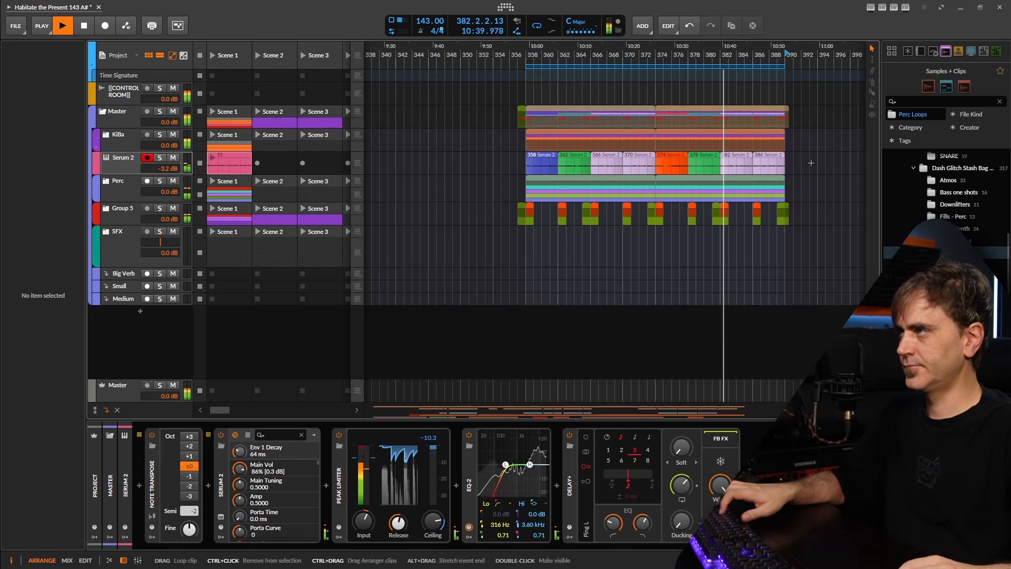
Copy orange clip 374 to the track's end and slide the copy to bar 386
{"action": "scroll", "coordinate": [809, 170], "scroll_direction": "down", "scroll_amount": 2}
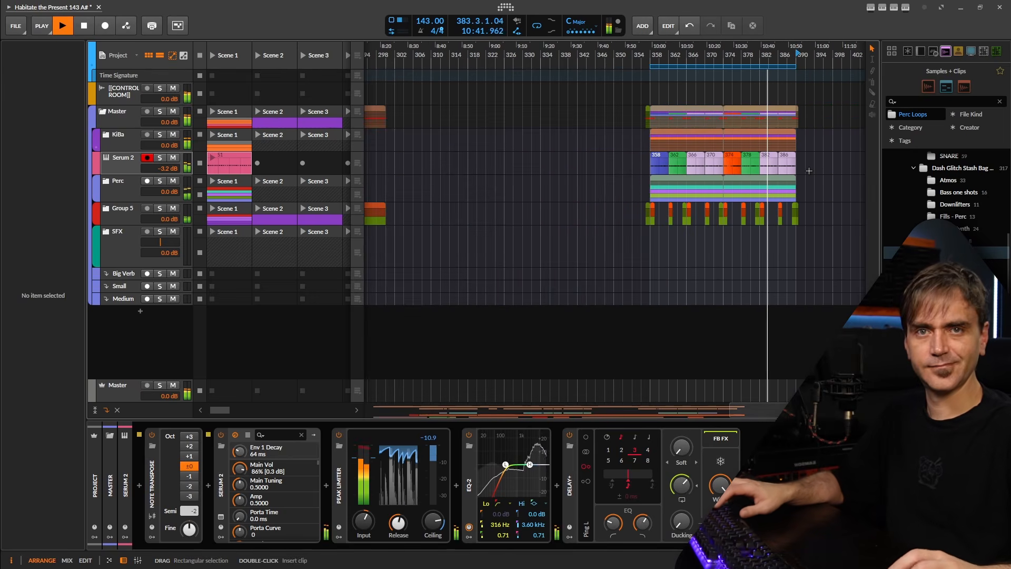
{"action": "left_click_drag", "start_coordinate": [788, 173], "coordinate": [724, 164]}
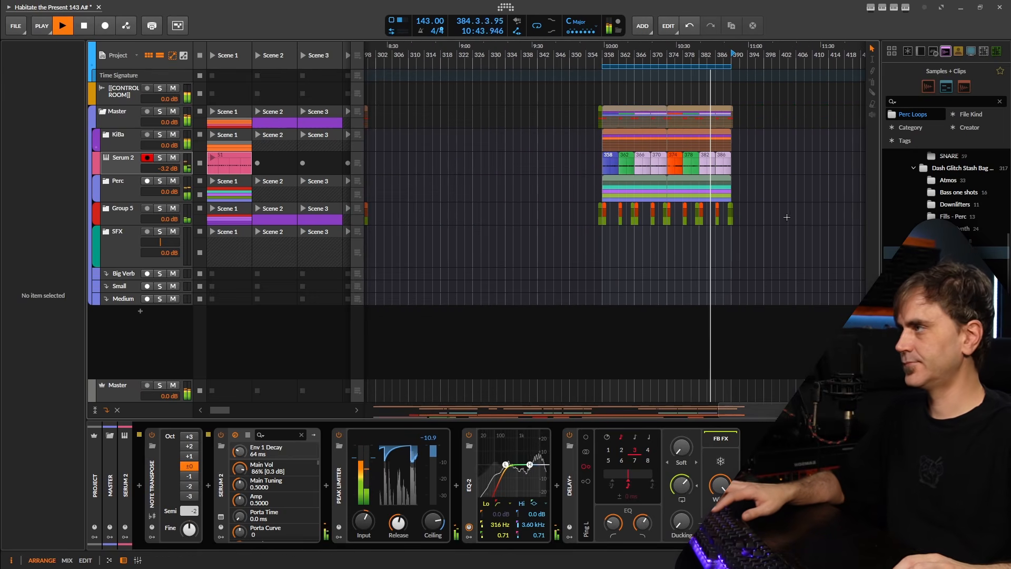
{"action": "scroll", "coordinate": [780, 205], "scroll_direction": "up", "scroll_amount": 3}
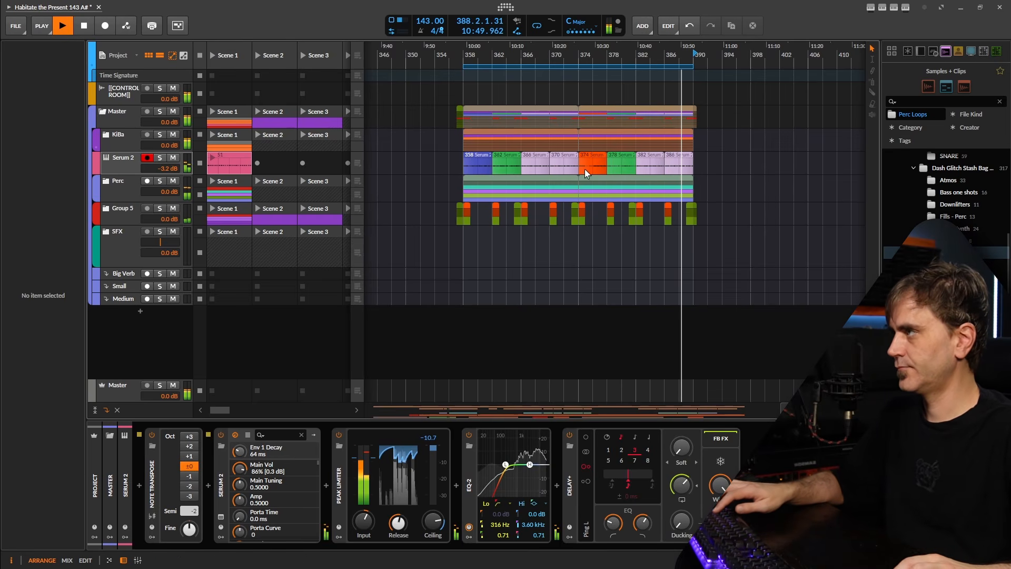
{"action": "scroll", "coordinate": [725, 158], "scroll_direction": "up", "scroll_amount": 3}
{"action": "scroll", "coordinate": [672, 168], "scroll_direction": "down", "scroll_amount": 2}
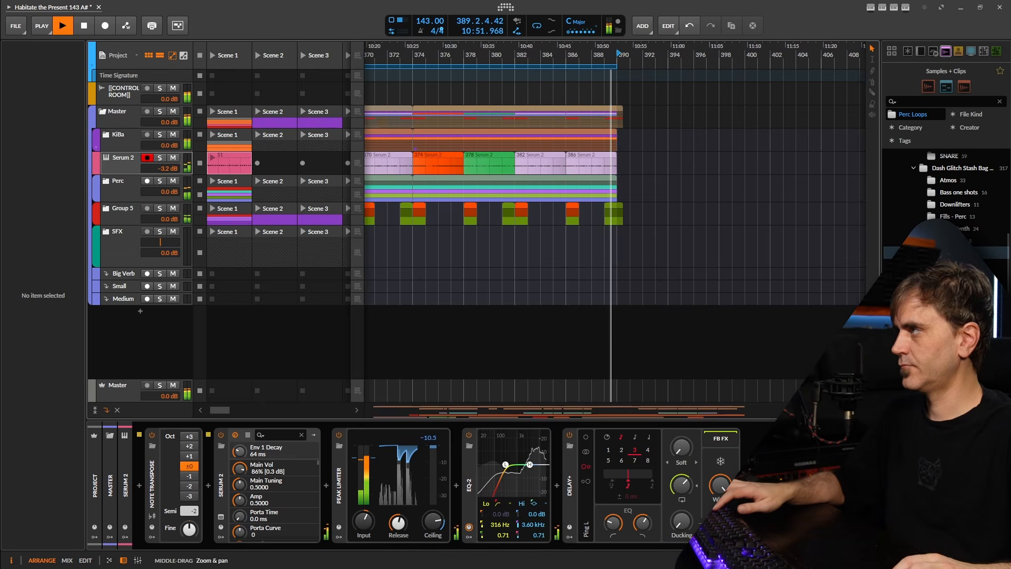
{"action": "left_click_drag", "start_coordinate": [504, 163], "coordinate": [683, 158]}
{"action": "scroll", "coordinate": [680, 163], "scroll_direction": "up", "scroll_amount": 3}
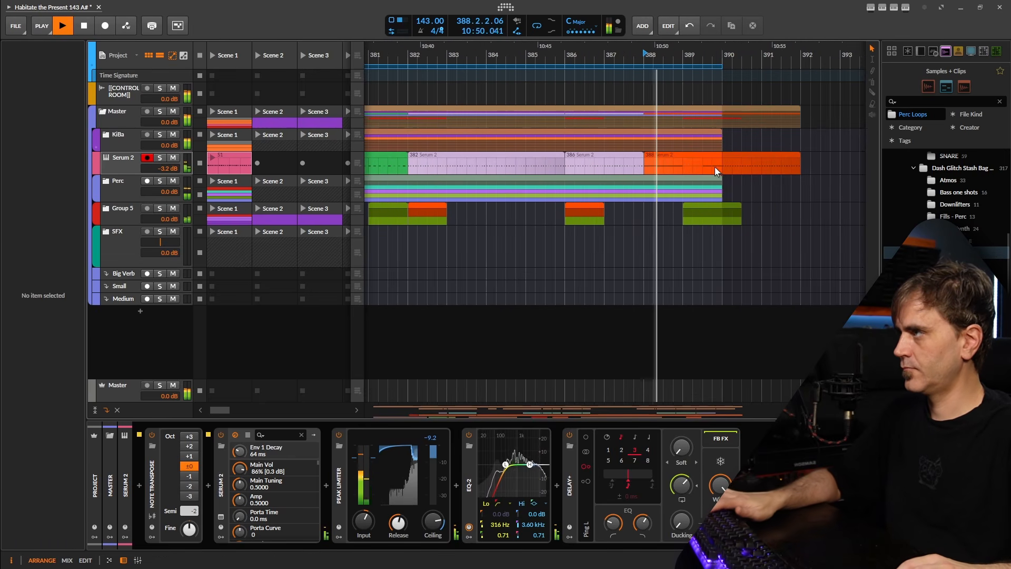
{"action": "mouse_move", "coordinate": [733, 166]}
{"action": "left_mouse_down"}
{"action": "mouse_move", "coordinate": [648, 178]}
{"action": "mouse_move", "coordinate": [605, 168]}
{"action": "left_mouse_up"}
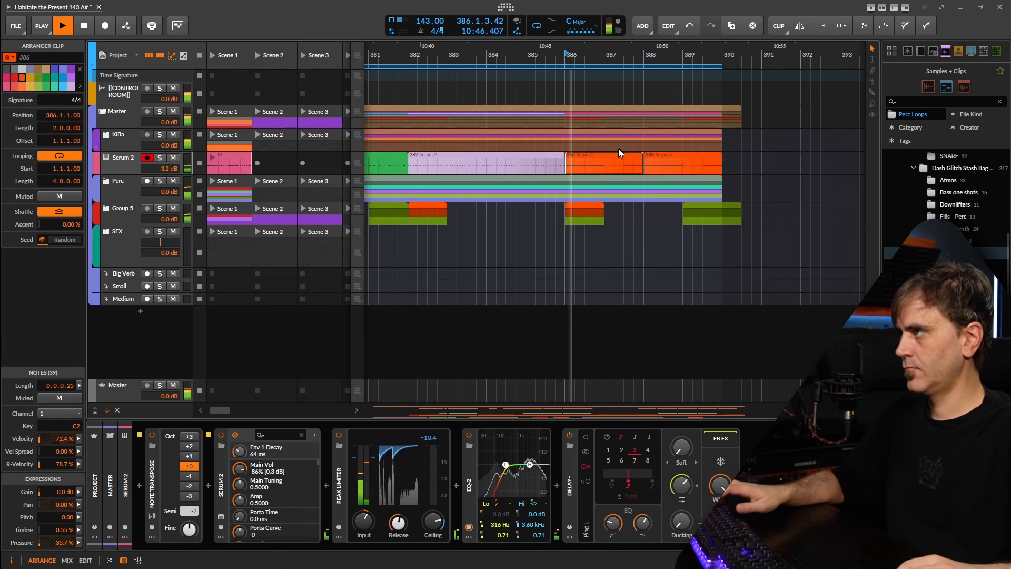
{"action": "double_click", "coordinate": [619, 153]}
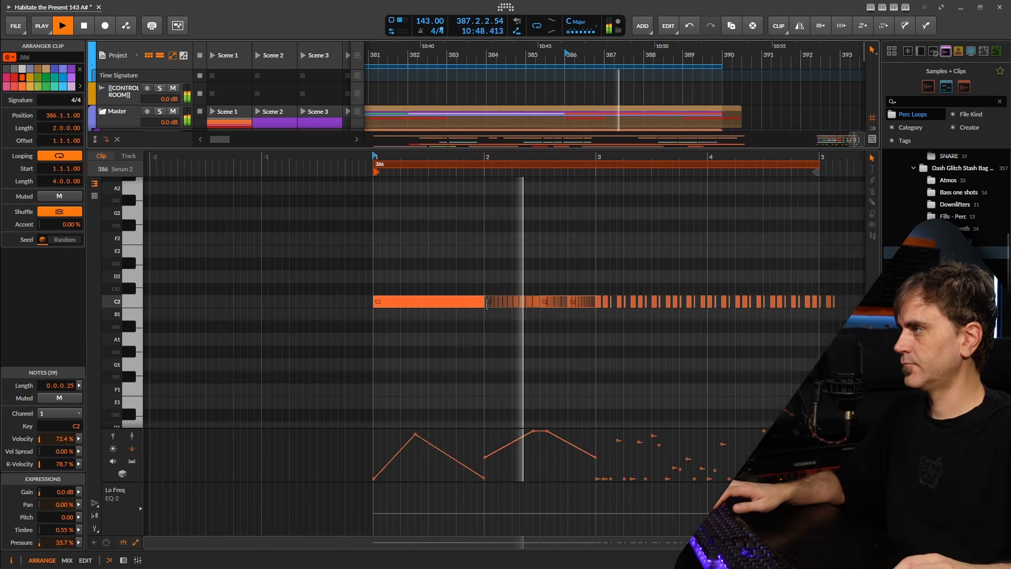
{"action": "scroll", "coordinate": [488, 305], "scroll_direction": "up", "scroll_amount": 2}
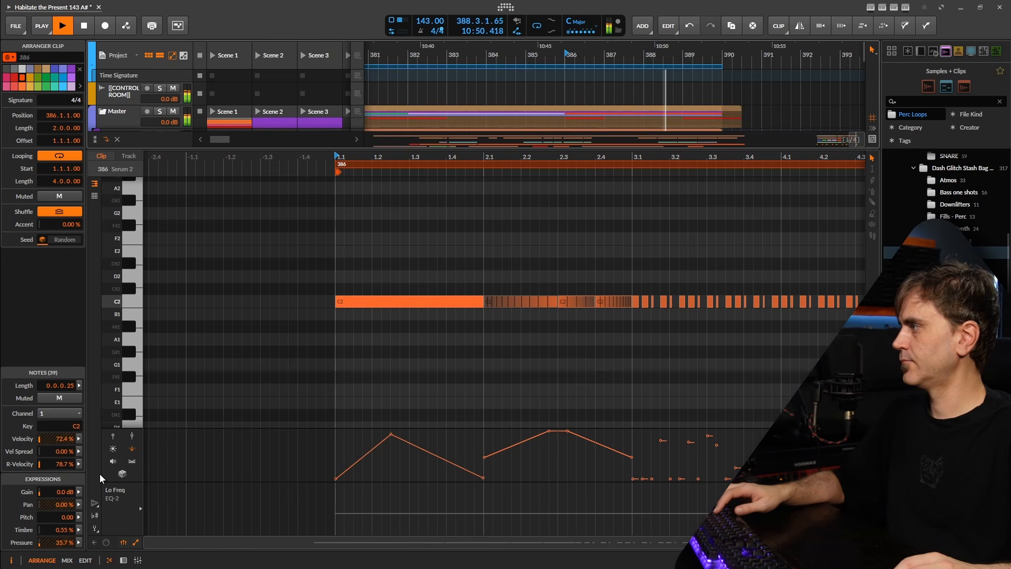
{"action": "left_click", "coordinate": [416, 302]}
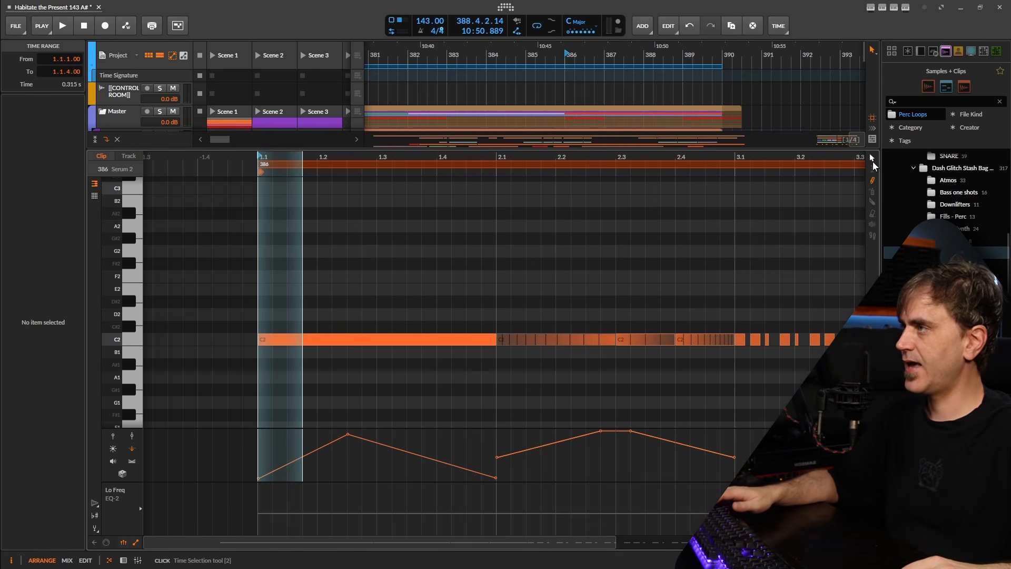
{"action": "left_click", "coordinate": [452, 306]}
{"action": "left_click", "coordinate": [395, 340]}
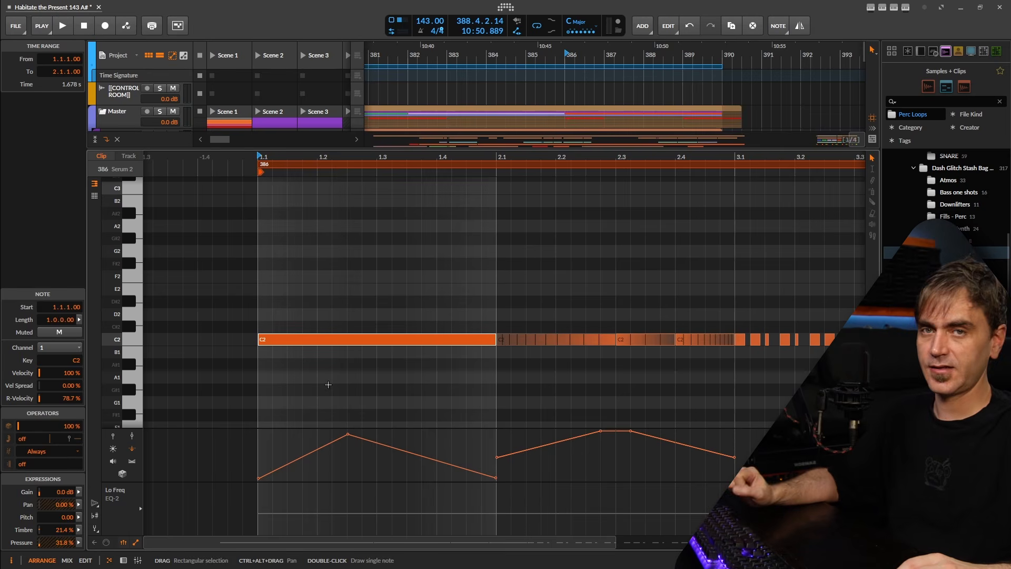
{"action": "left_click", "coordinate": [79, 543]}
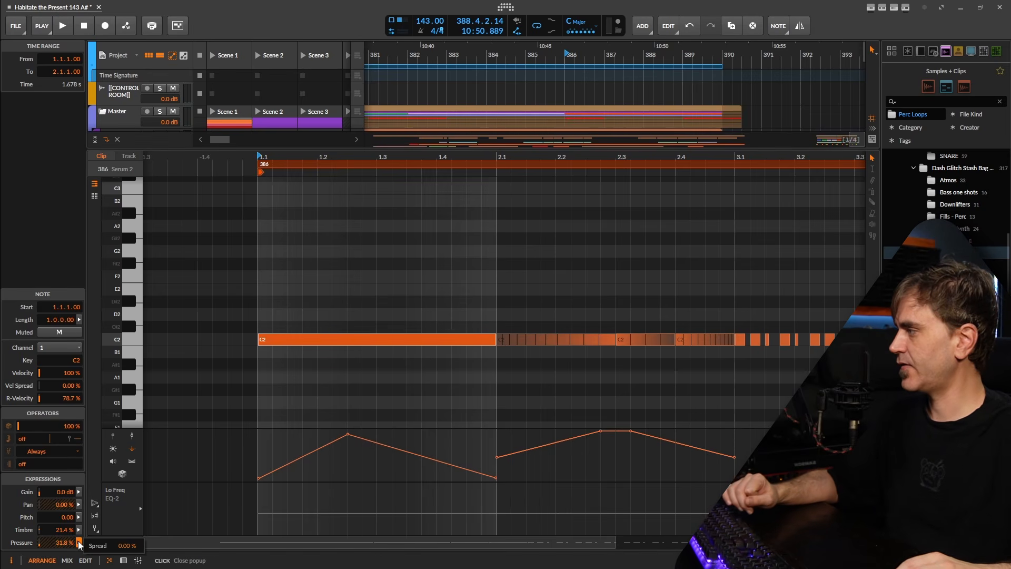
{"action": "left_click", "coordinate": [824, 316]}
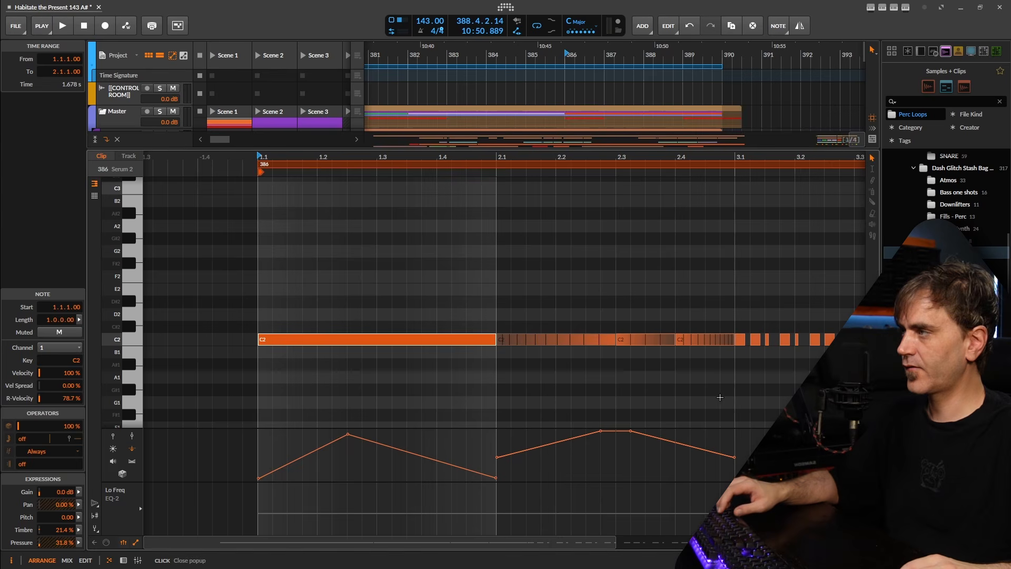
{"action": "left_click_drag", "start_coordinate": [828, 302], "coordinate": [731, 389]}
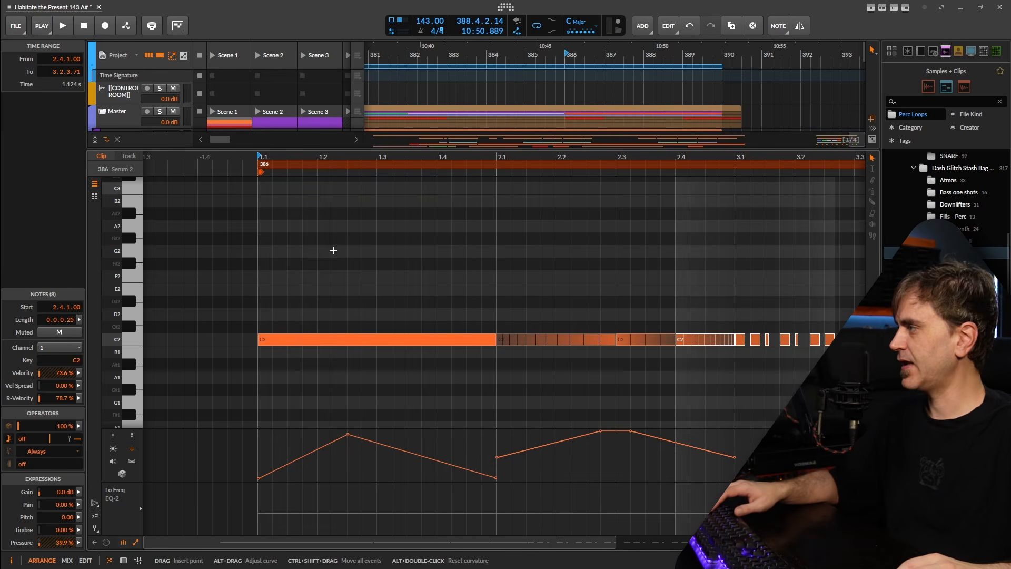
{"action": "left_click", "coordinate": [334, 339]}
{"action": "left_click_drag", "start_coordinate": [374, 299], "coordinate": [344, 391]}
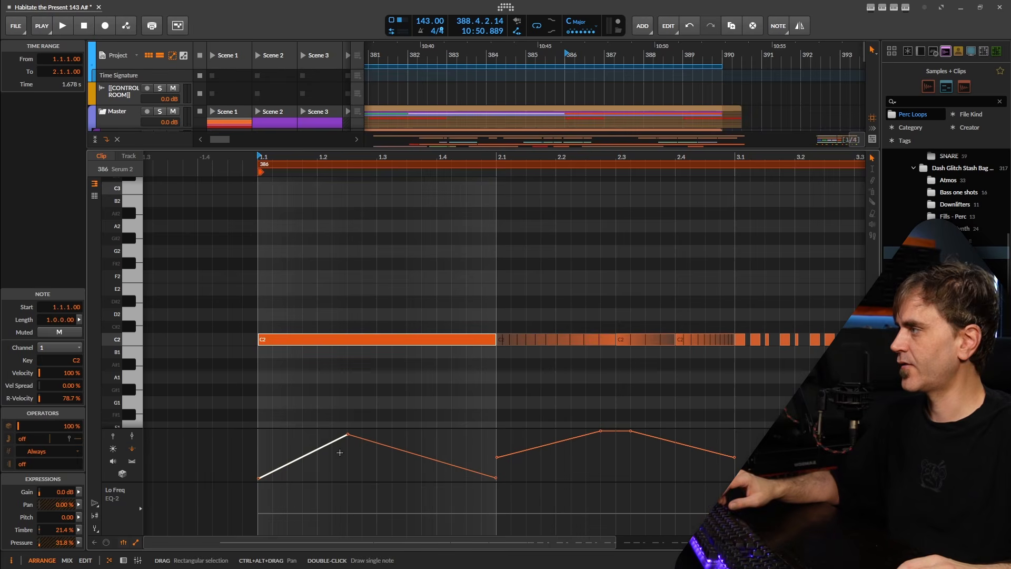
{"action": "scroll", "coordinate": [495, 499], "scroll_direction": "down", "scroll_amount": 3}
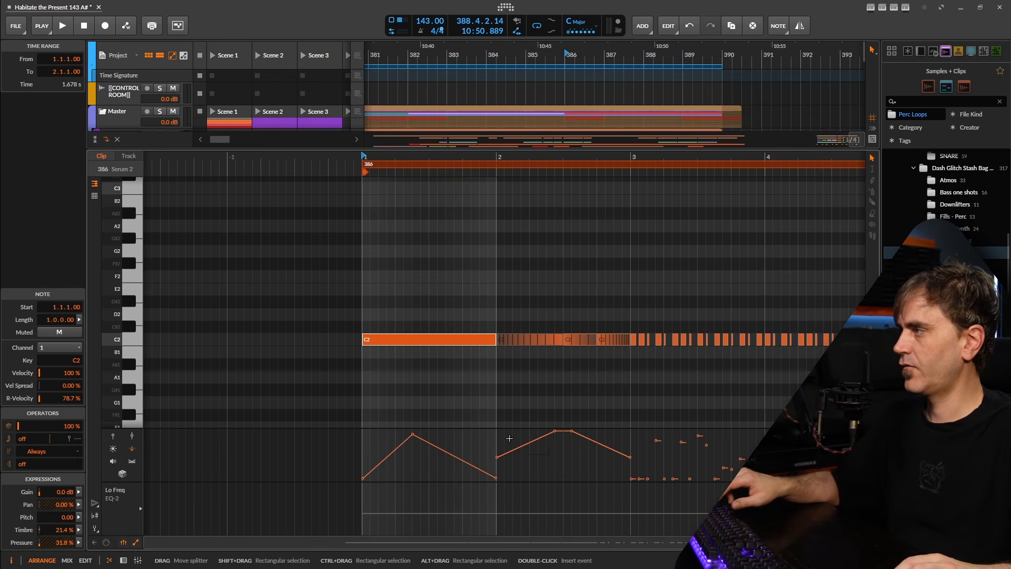
{"action": "left_click_drag", "start_coordinate": [507, 440], "coordinate": [440, 397]}
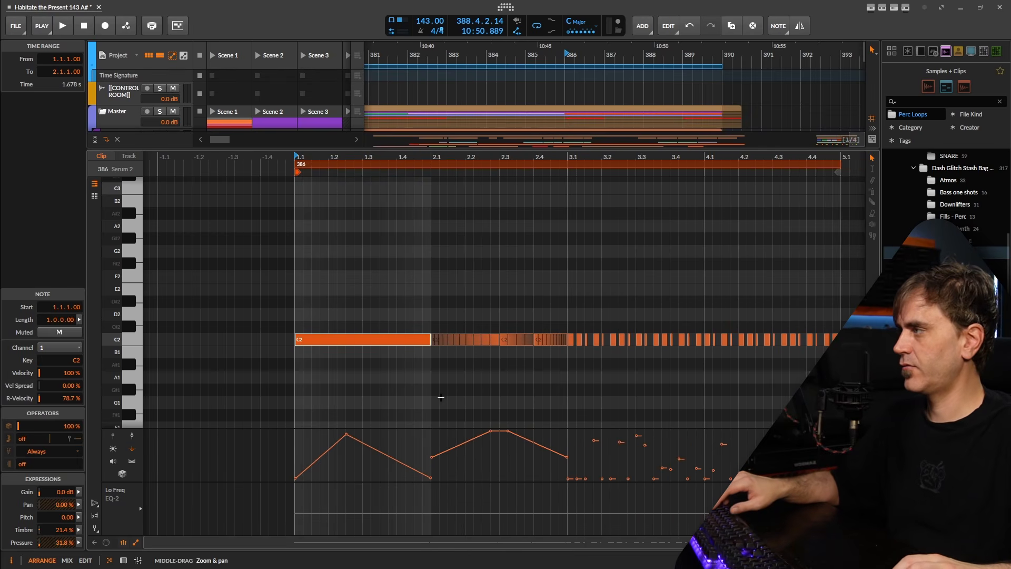
{"action": "left_click", "coordinate": [314, 449]}
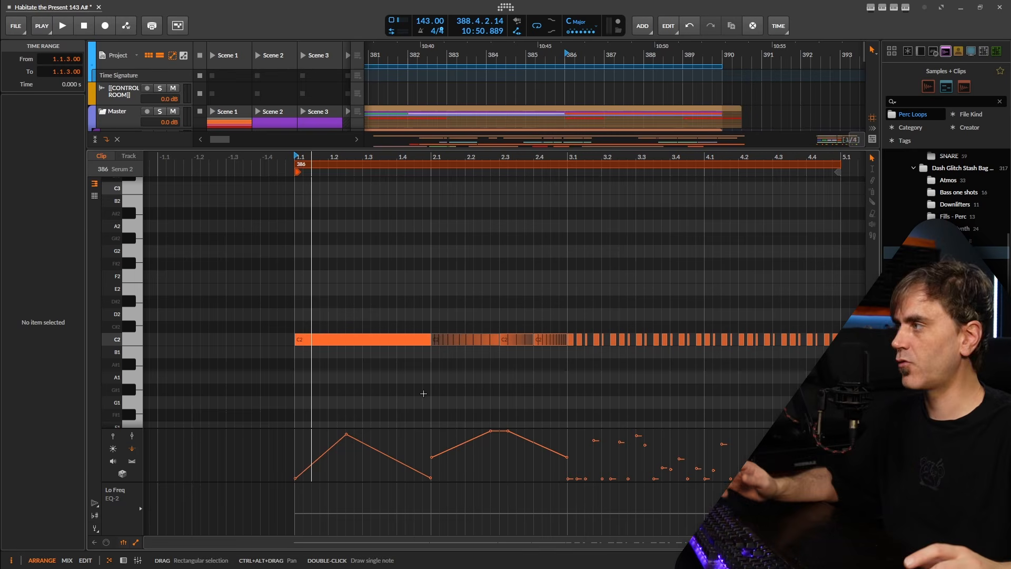
{"action": "left_click", "coordinate": [120, 560]}
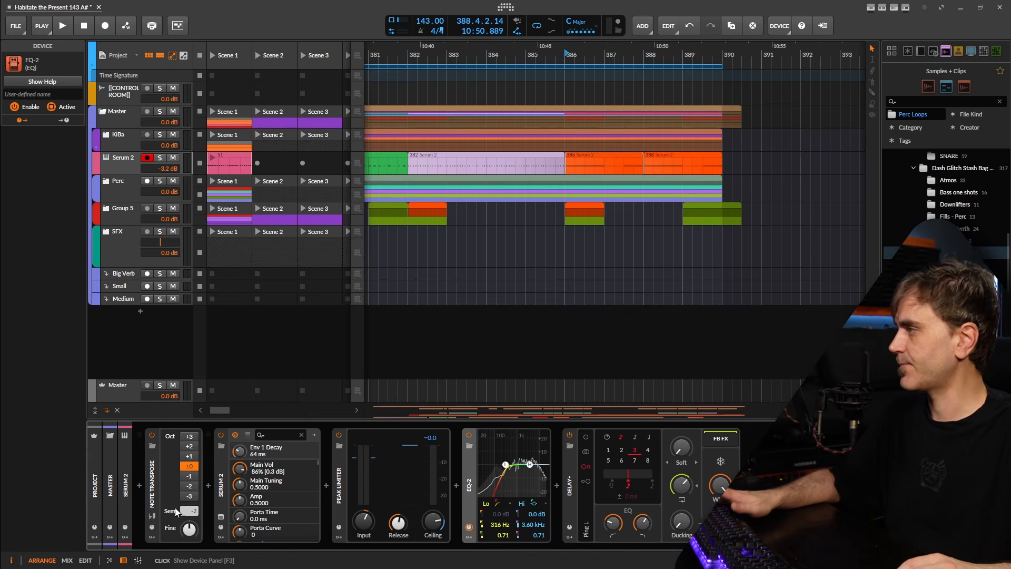
{"action": "scroll", "coordinate": [656, 175], "scroll_direction": "down", "scroll_amount": 3}
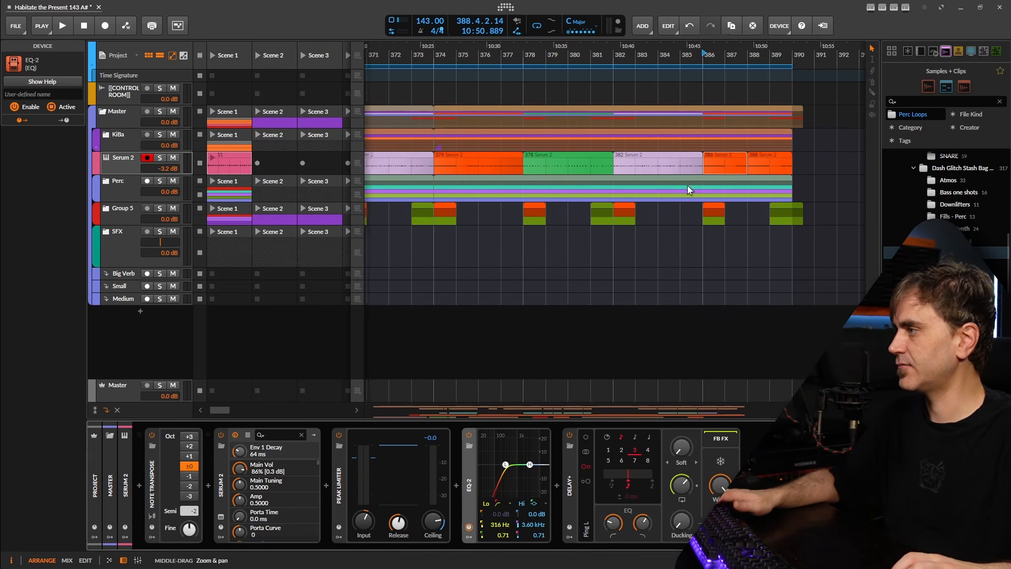